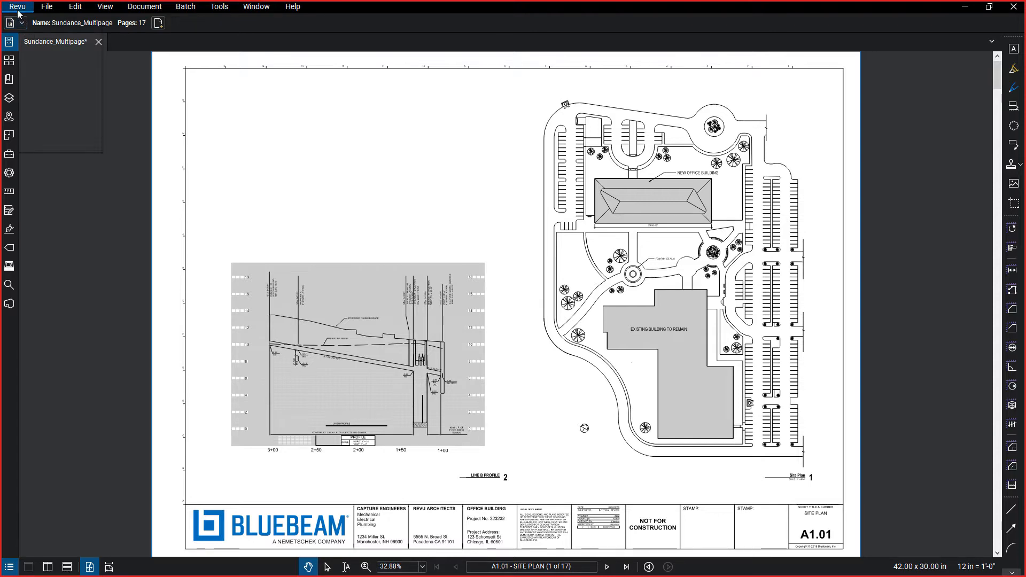
Look over the available profiles and the scales listed under the page thumbnails.
click(18, 8)
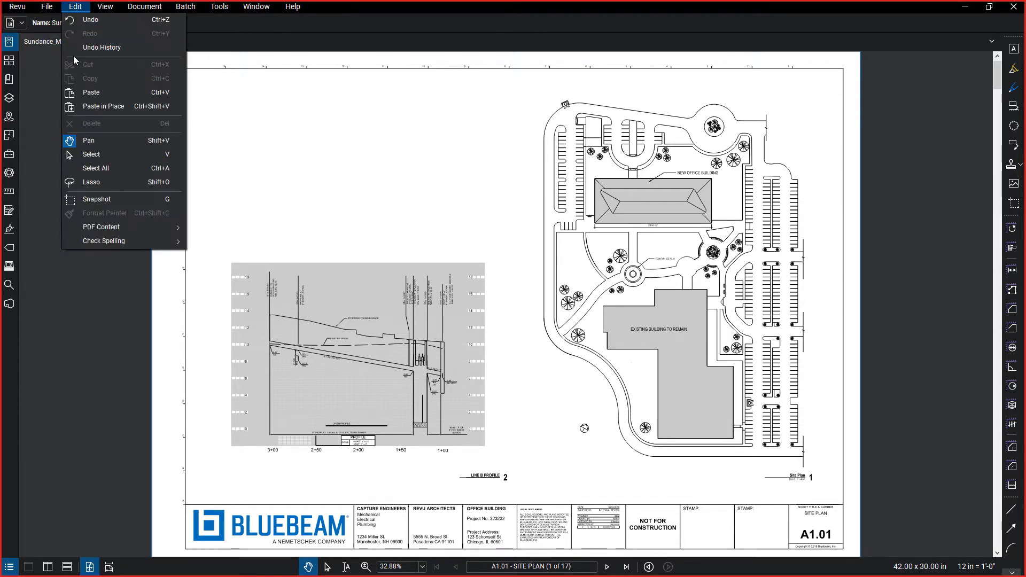
mouse_move(37, 83)
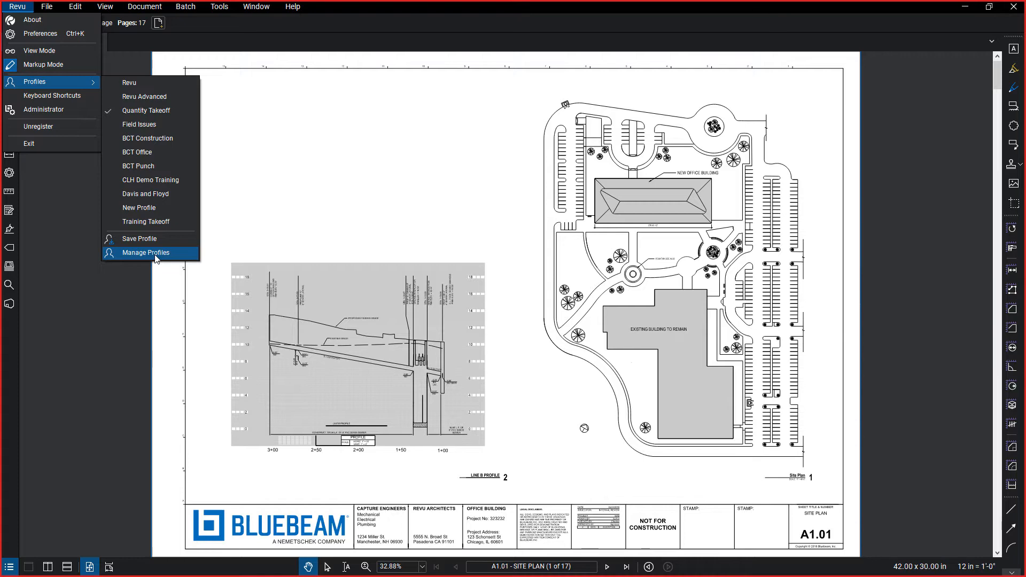
click(403, 230)
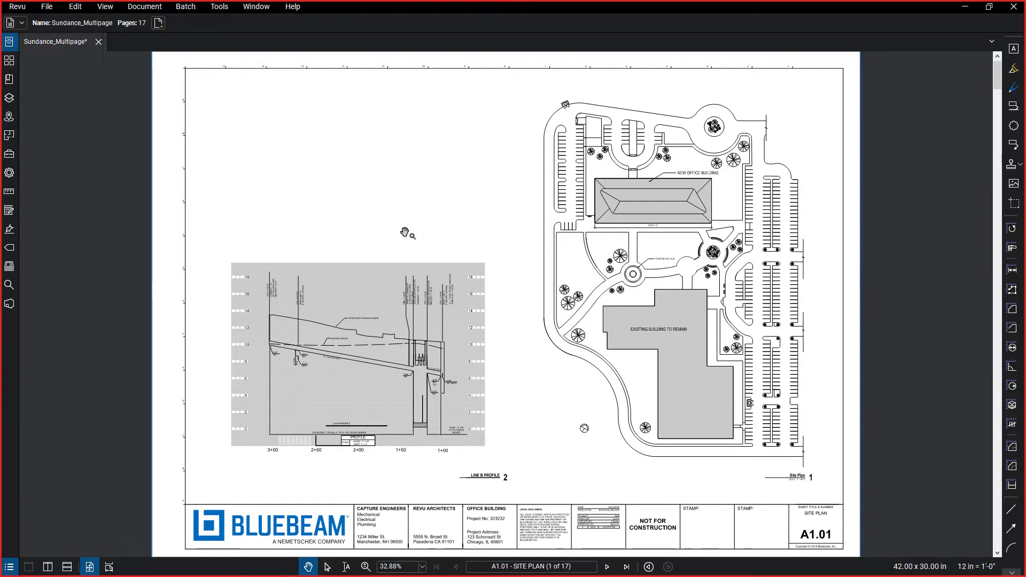
click(9, 61)
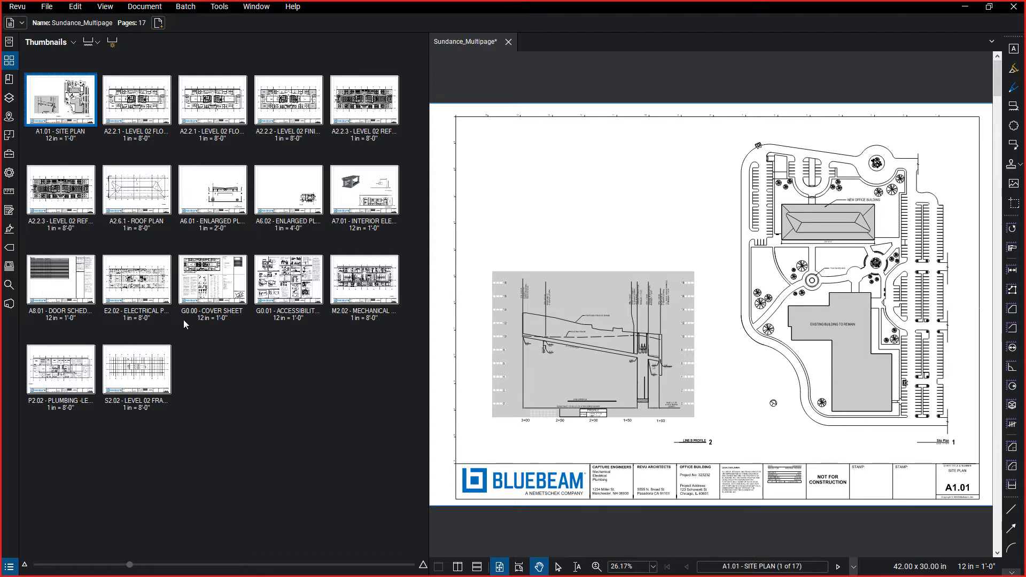
click(9, 60)
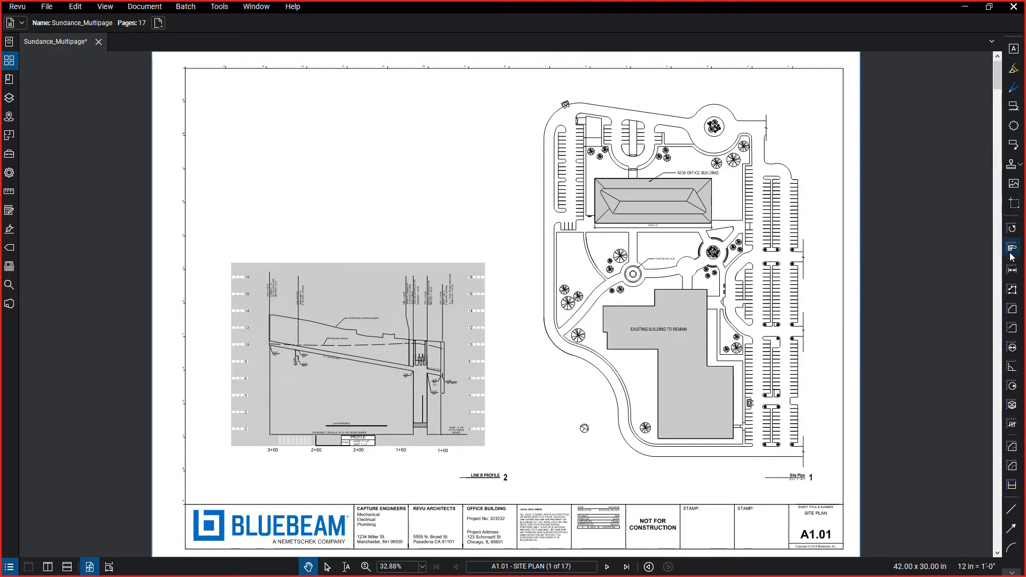
Open the second page, the A2.2.1 Level 02 floor plan, from its thumbnail.
click(1011, 255)
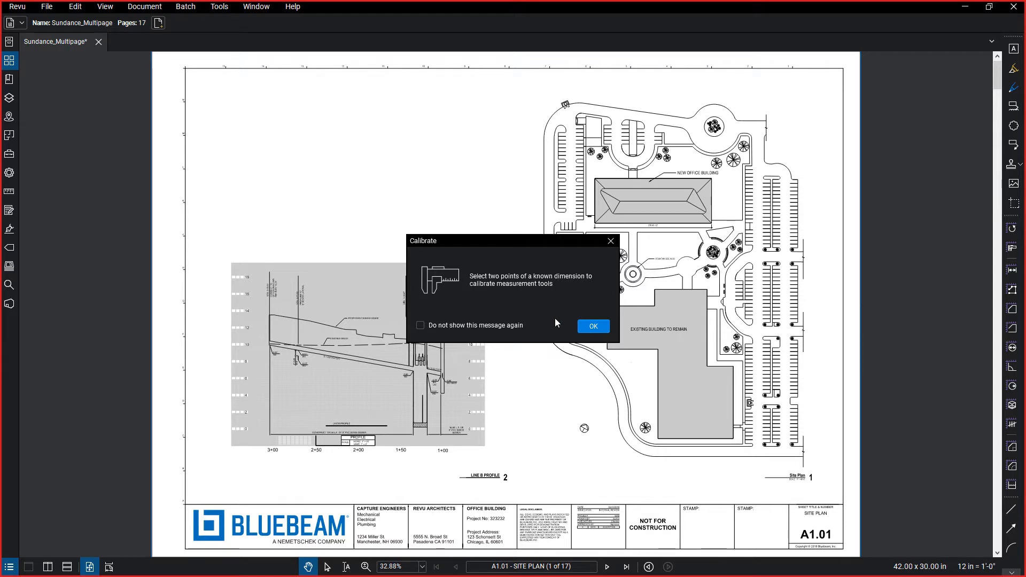
click(593, 326)
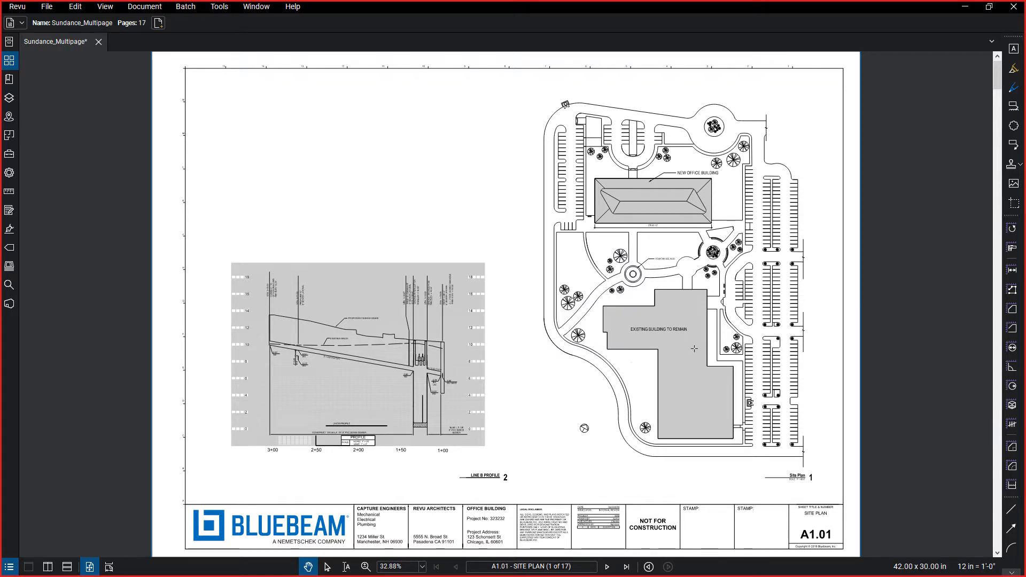
click(9, 61)
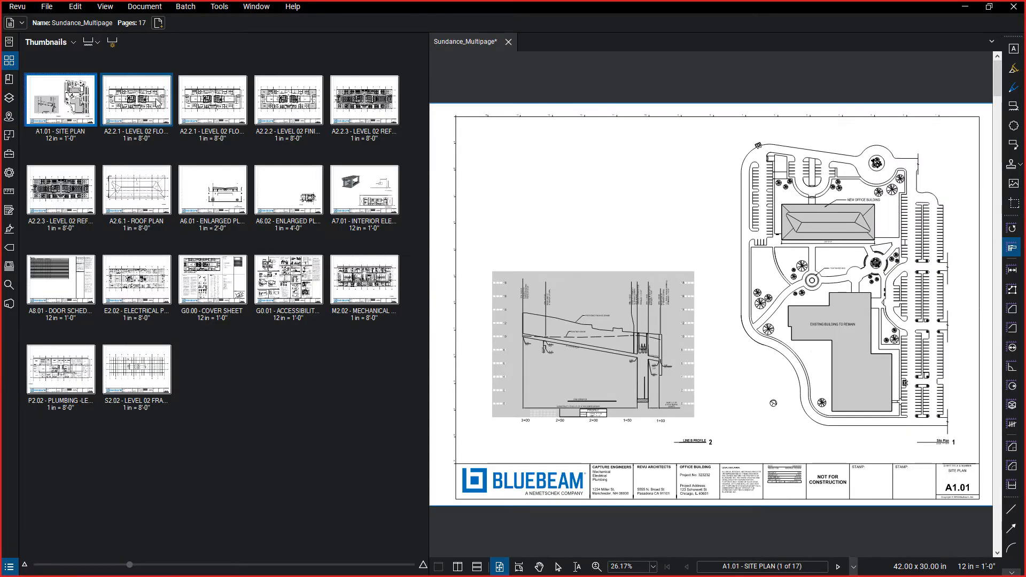
click(117, 99)
click(9, 60)
Calibrate the floor plan by picking points on grid lines A and B, across the vertical 30'-0" dimension.
scroll(650, 242, down, 1)
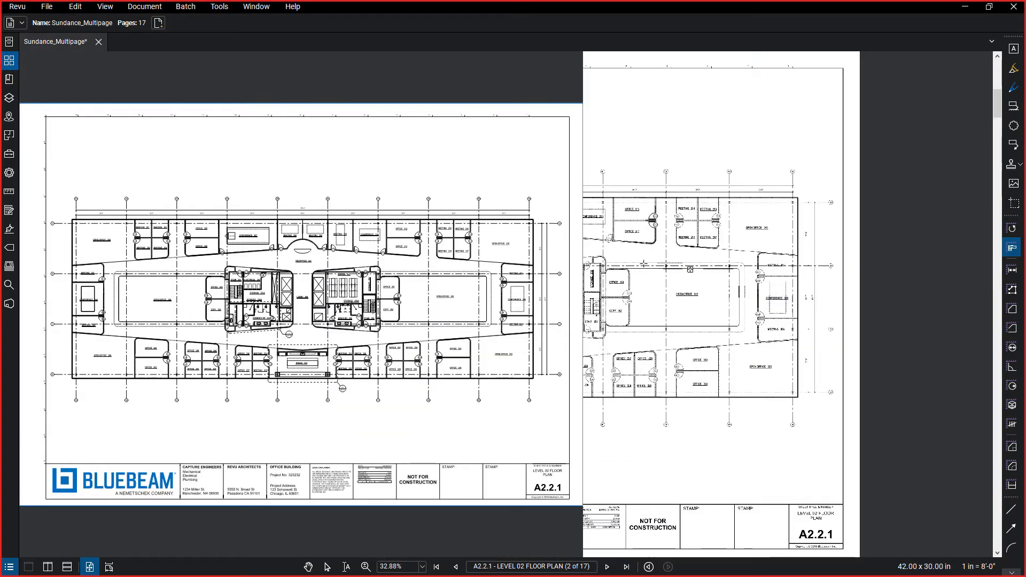
scroll(406, 217, down, 1)
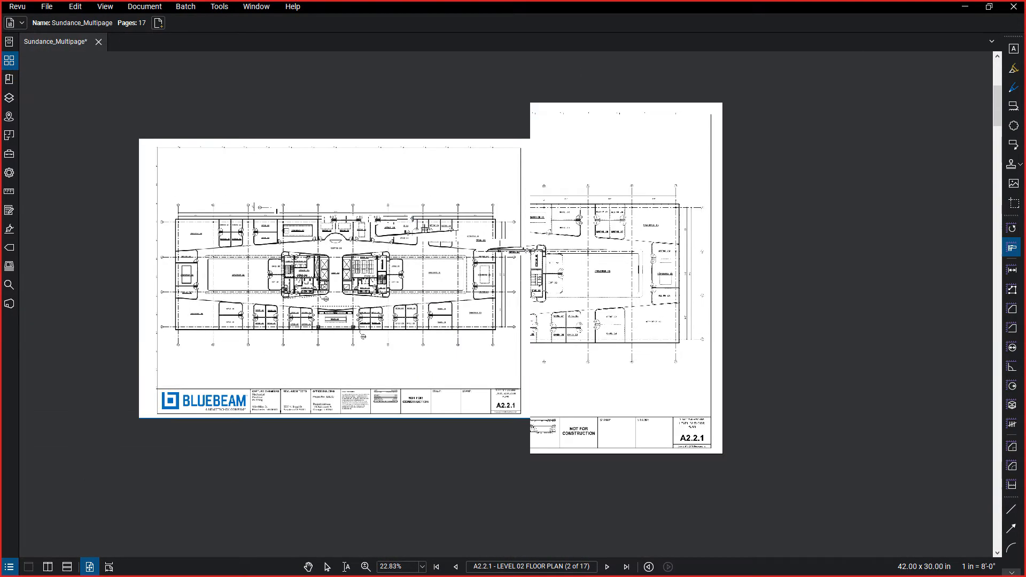
scroll(412, 219, up, 6)
scroll(810, 214, up, 3)
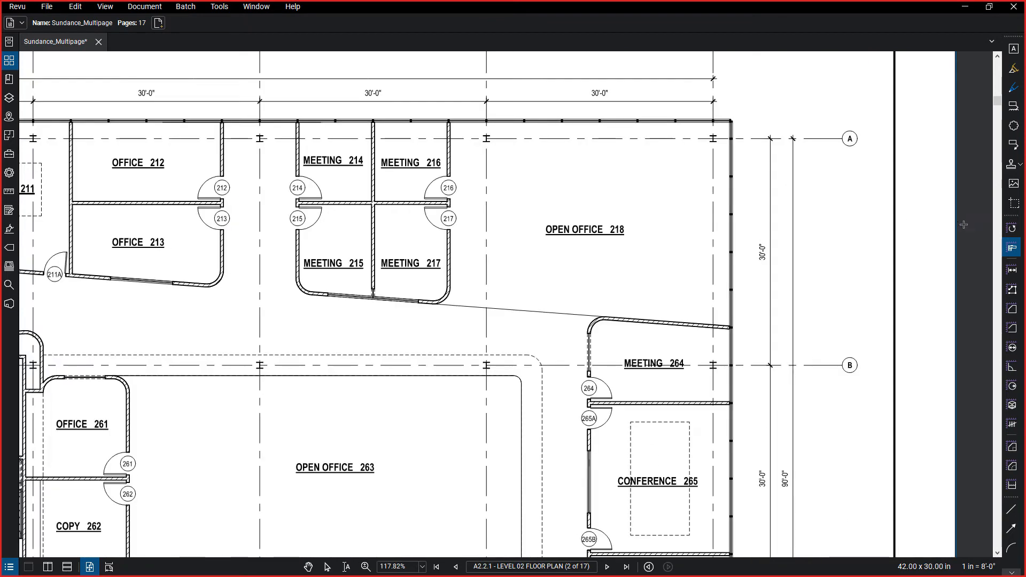
click(1012, 247)
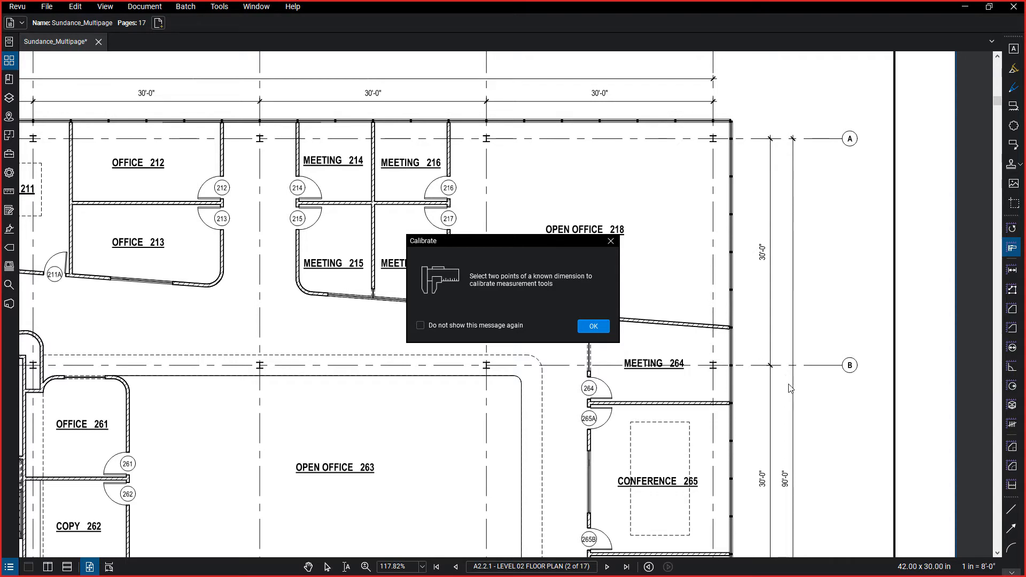
click(595, 327)
click(1012, 247)
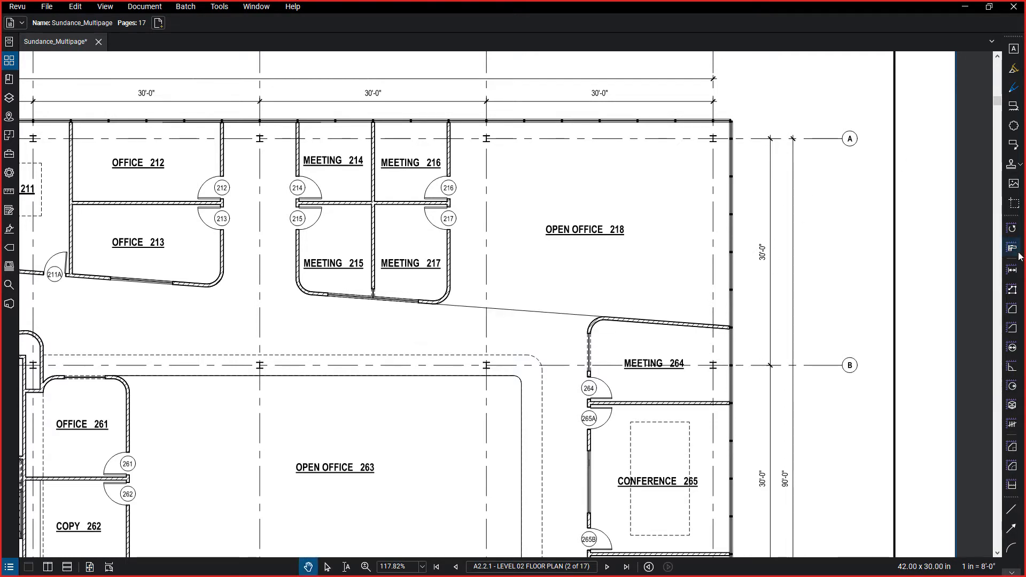
click(594, 325)
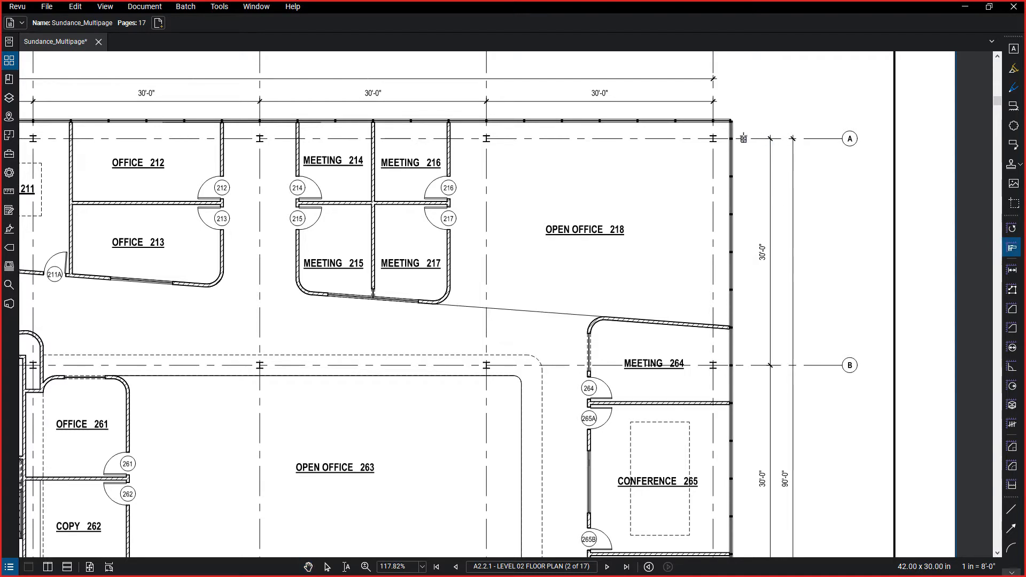
click(743, 139)
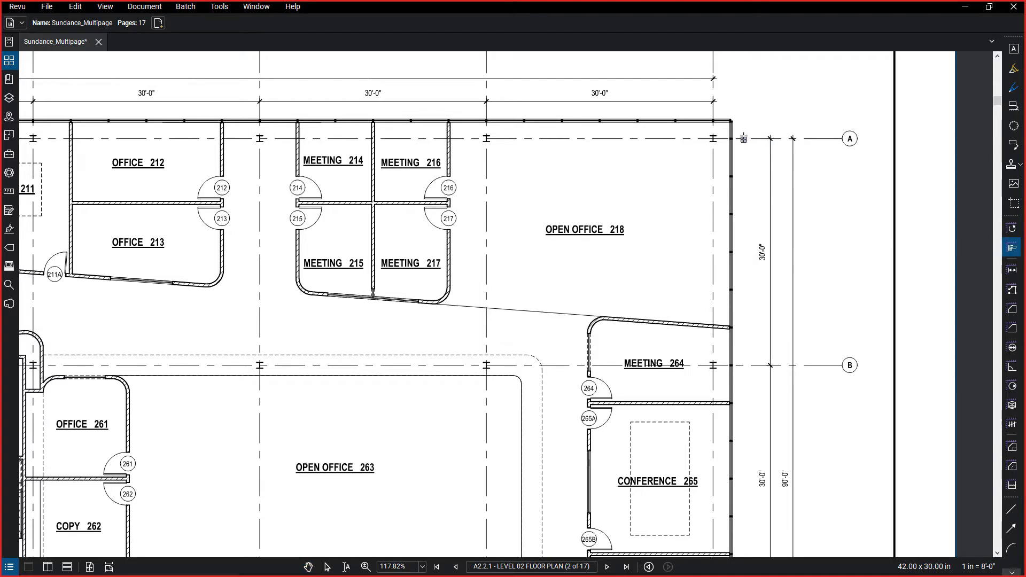
click(744, 366)
click(743, 367)
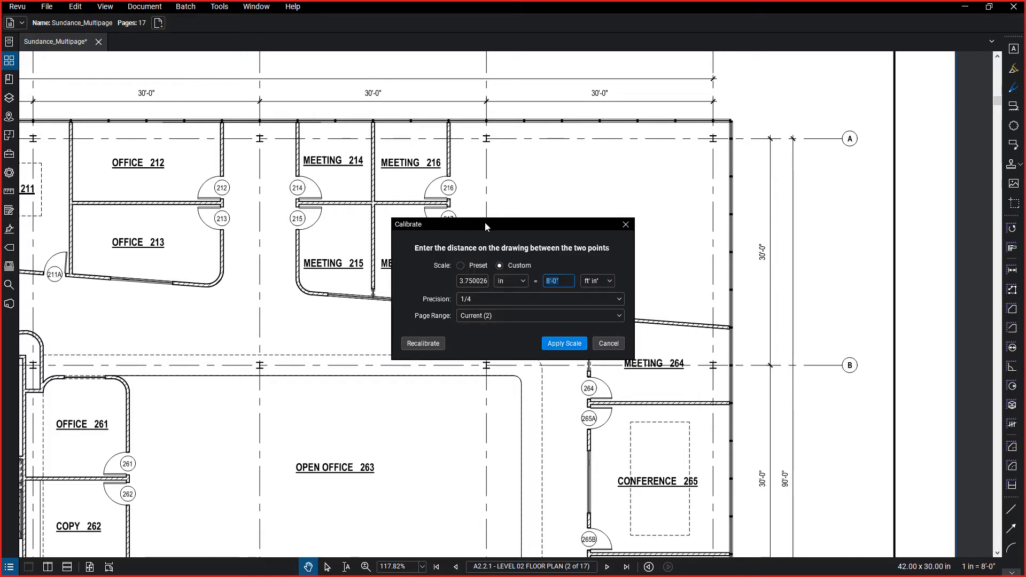
Look through the preset scales offered for the calibration.
drag(486, 222, 424, 151)
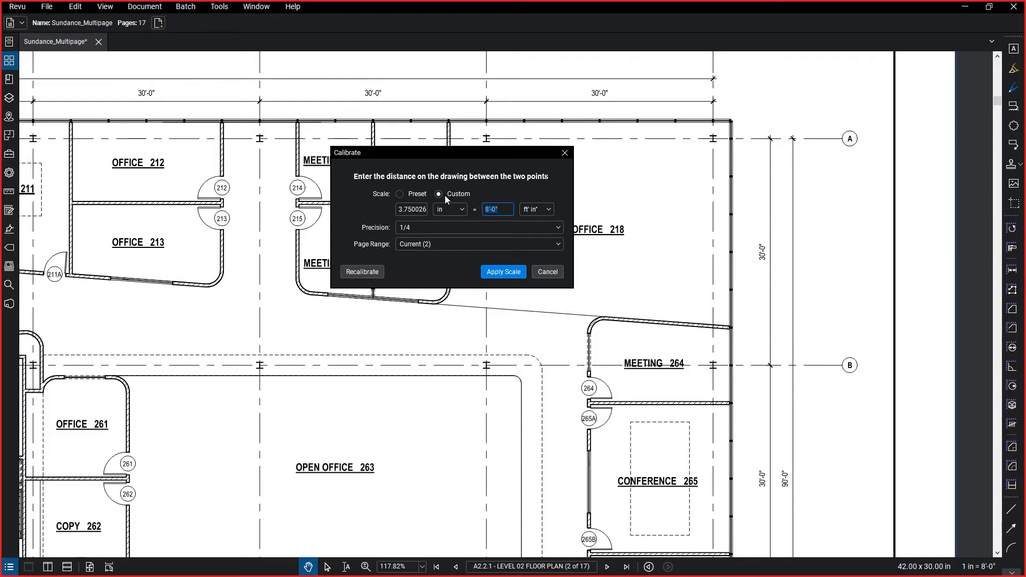
click(401, 194)
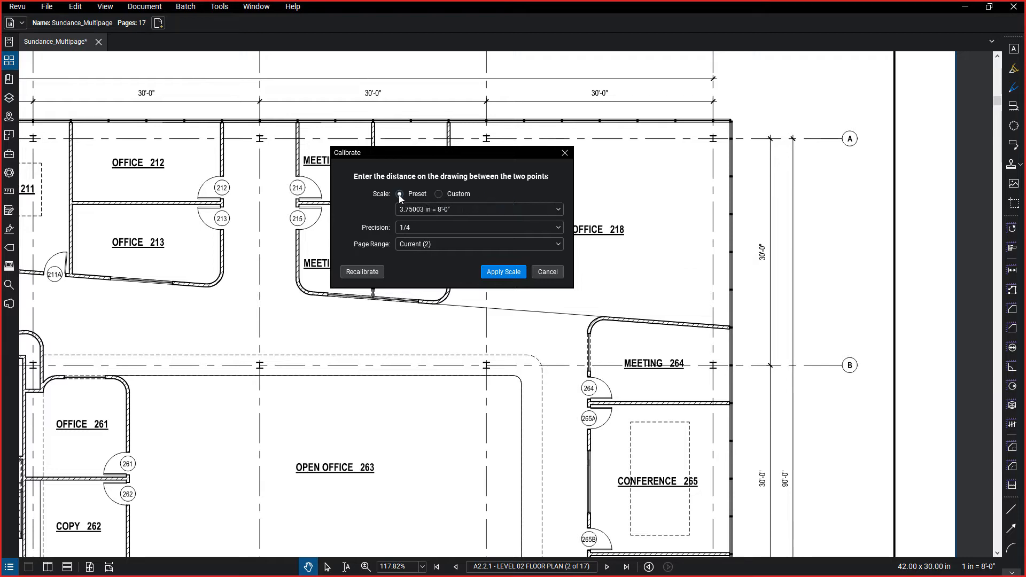
click(417, 207)
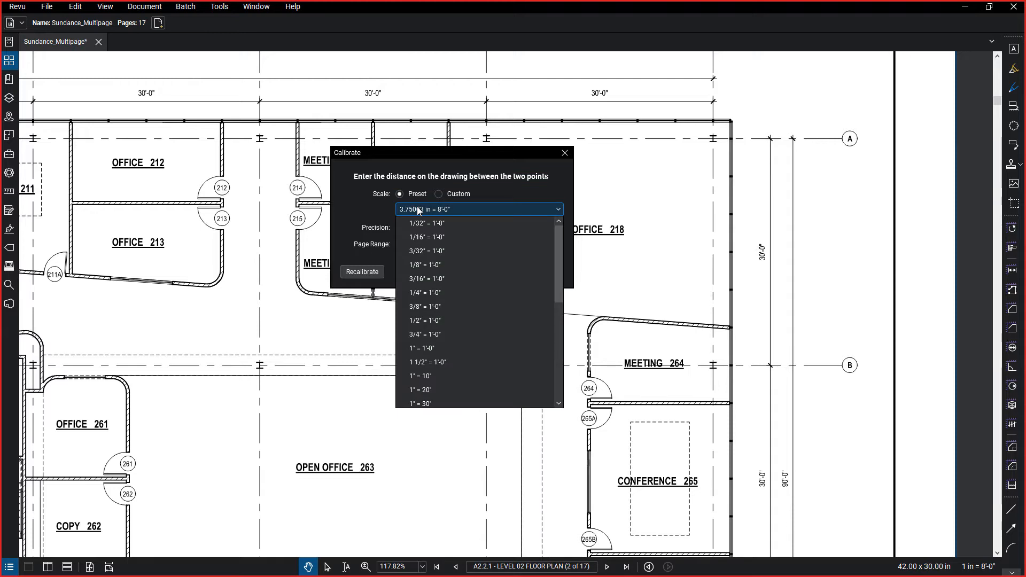
scroll(525, 375, down, 2)
scroll(518, 373, down, 4)
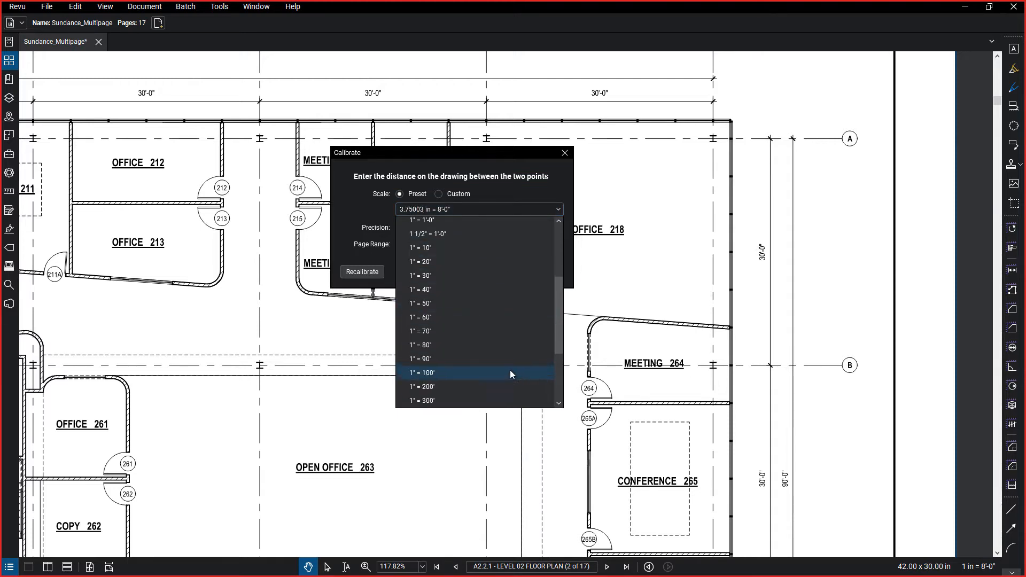
Set the custom scale distance to 30'-0" and apply the scale to the current page with 1/4 precision.
click(440, 194)
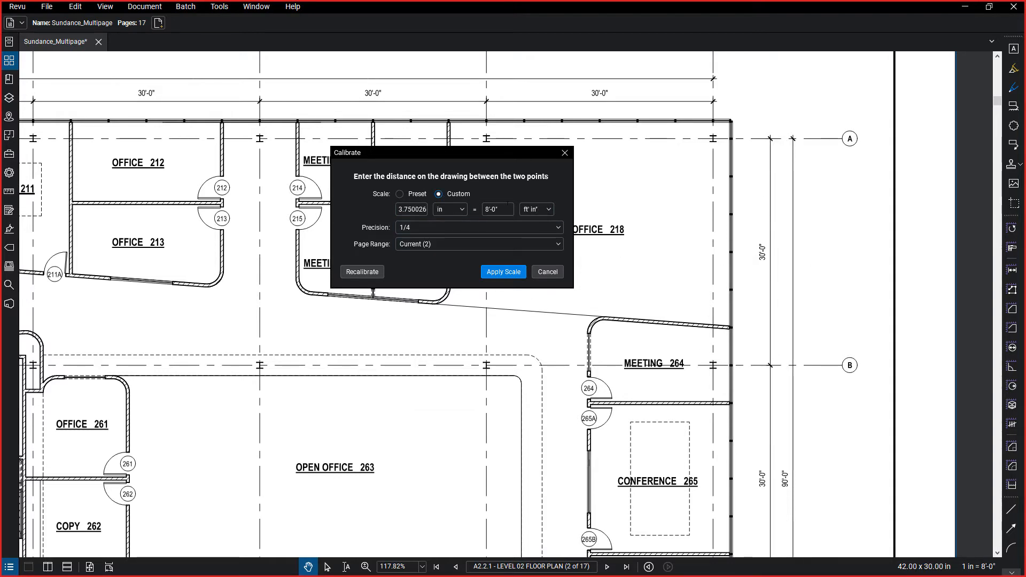
drag(501, 209, 449, 198)
text(30)
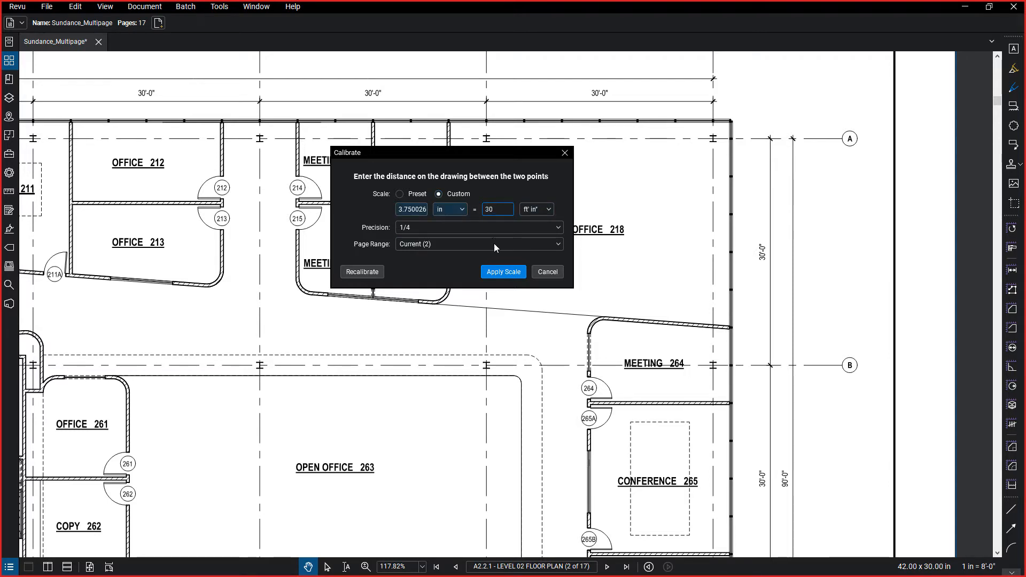
click(461, 229)
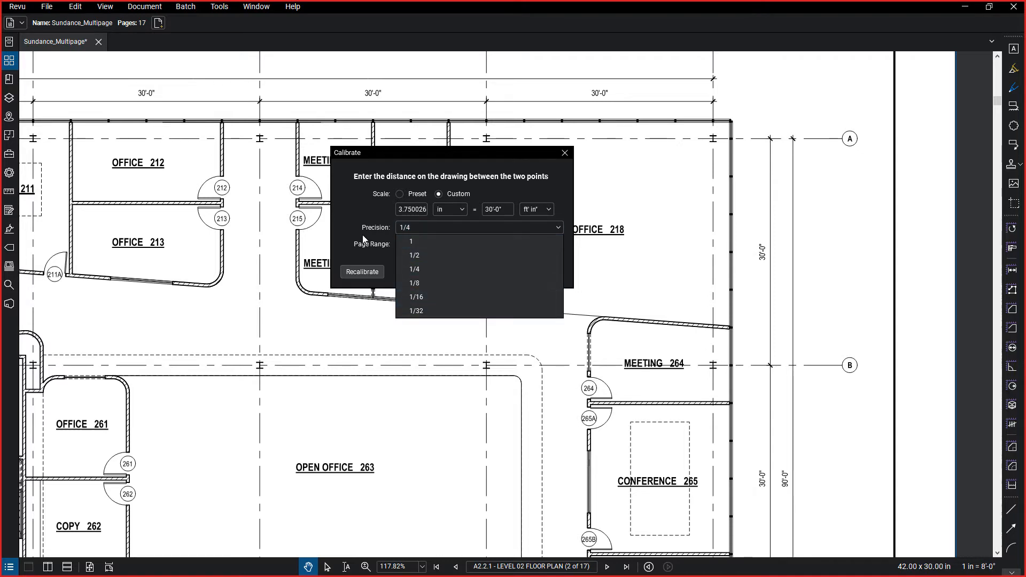
click(363, 239)
click(464, 243)
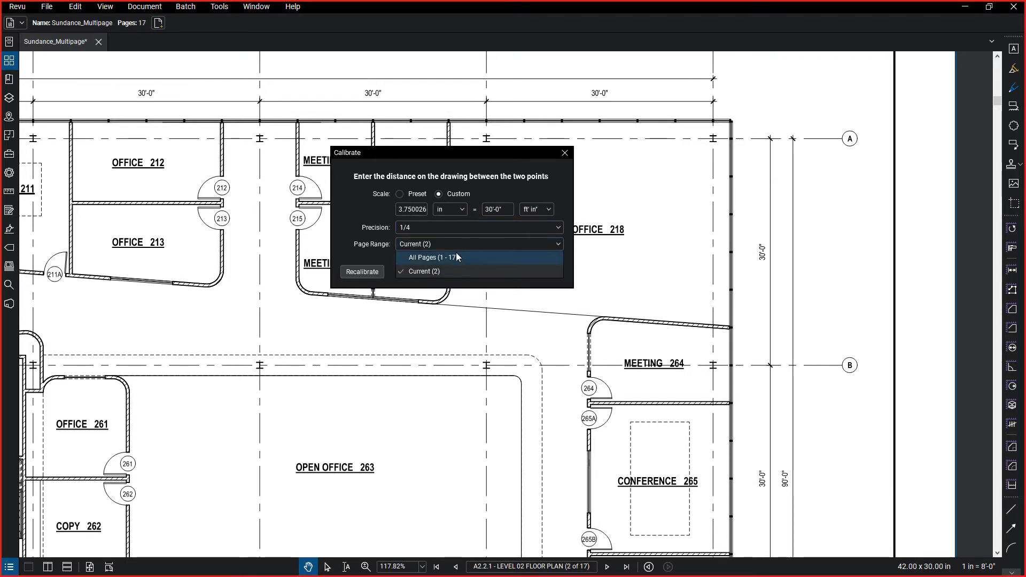
click(429, 243)
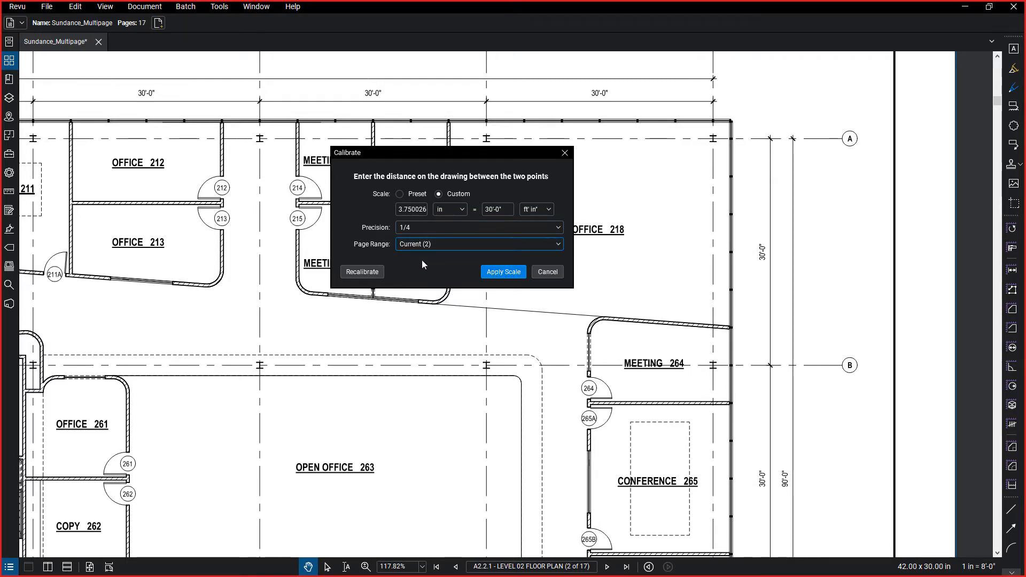
click(504, 272)
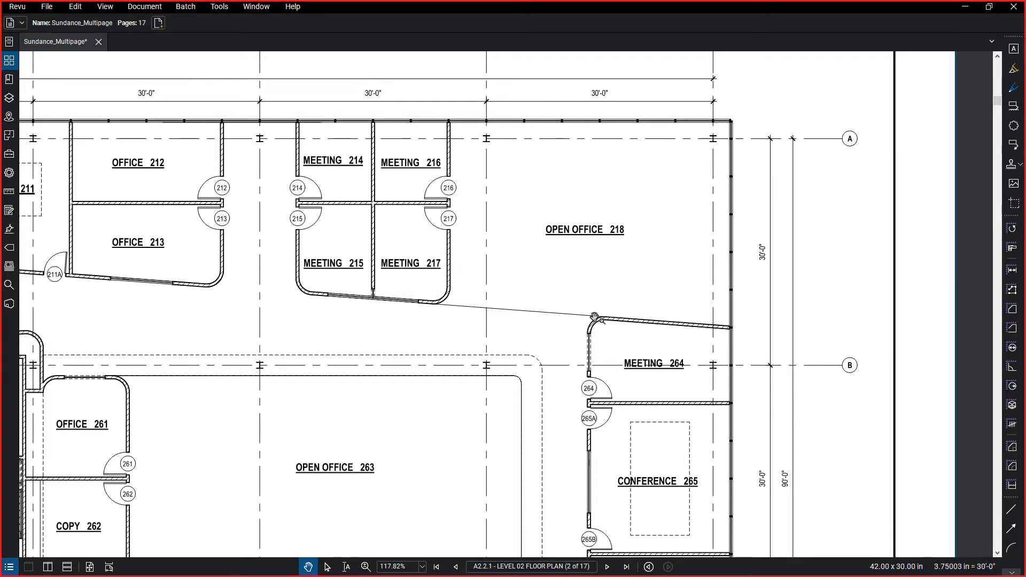
Check the scale listed under the second page's thumbnail.
click(9, 60)
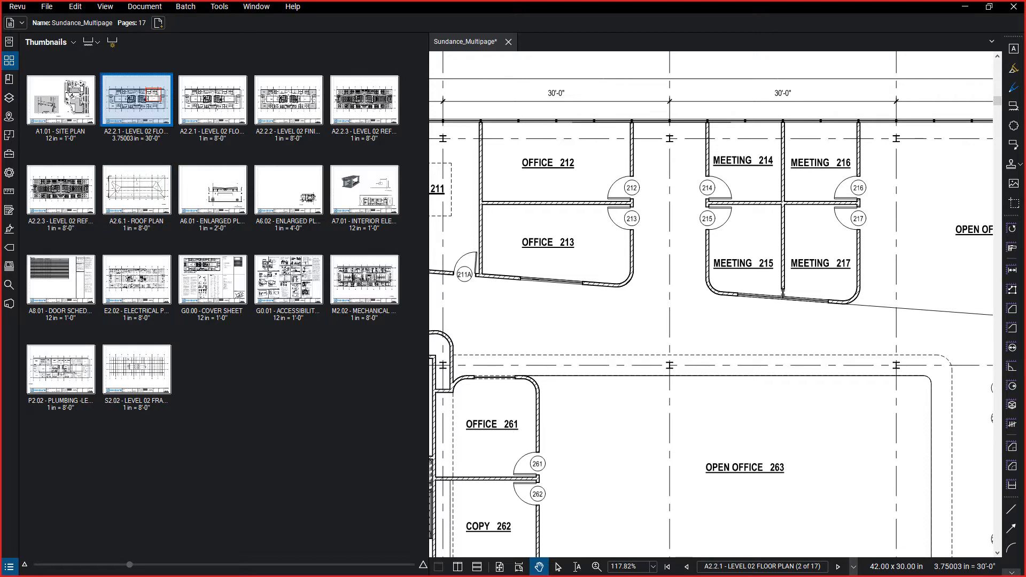
click(5, 66)
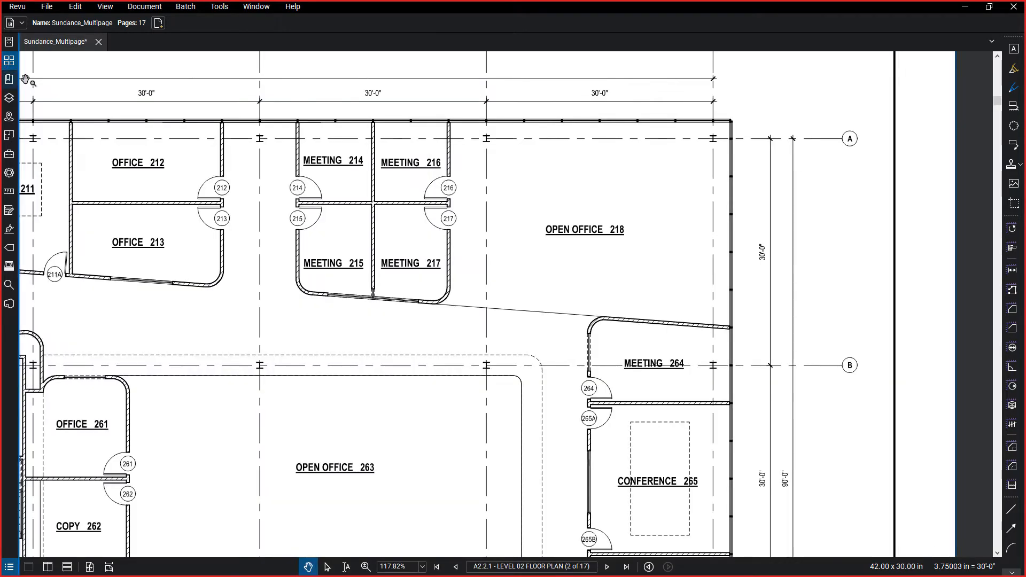
Show the Markups List below the drawing.
click(11, 565)
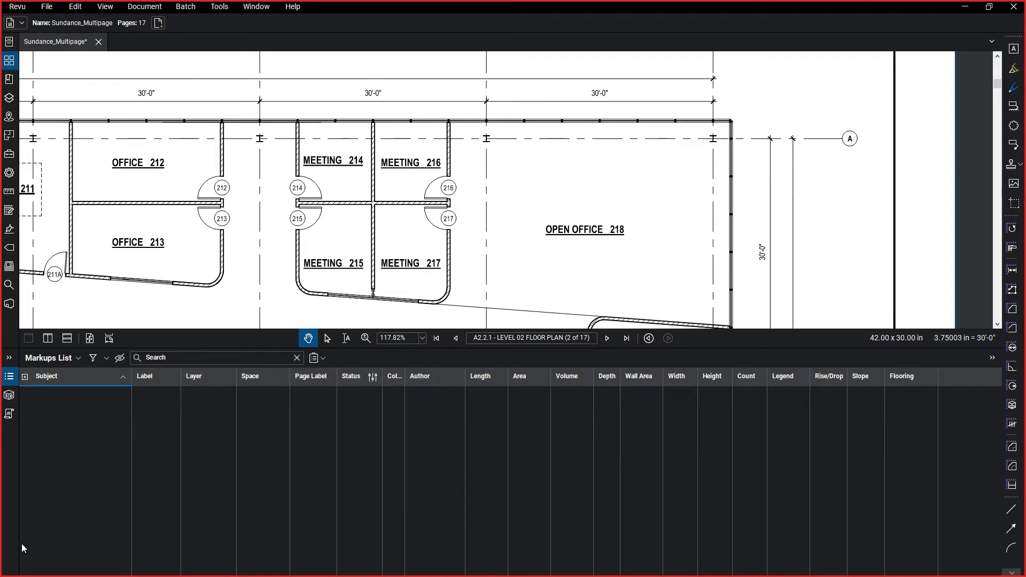
click(10, 378)
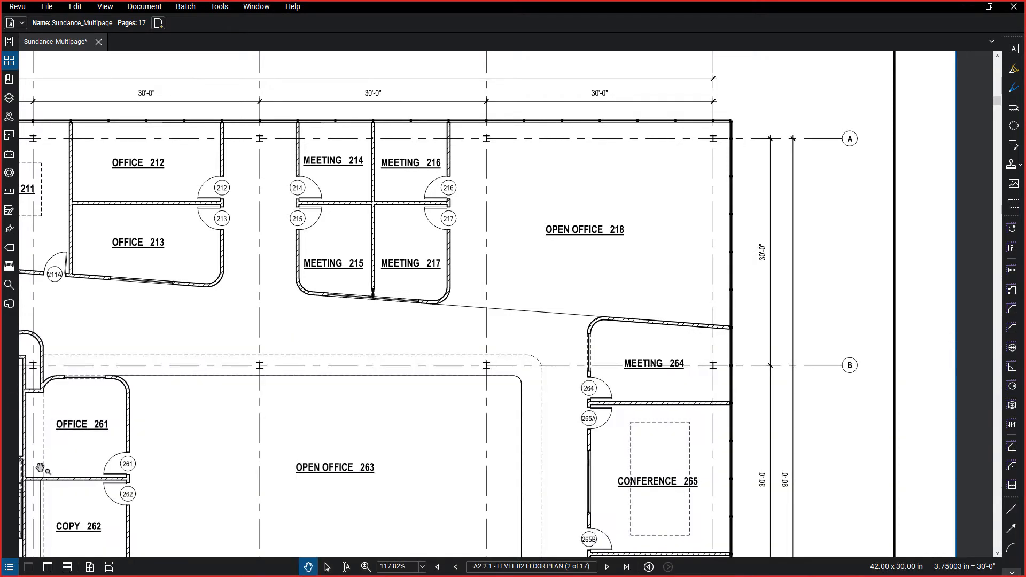
click(9, 567)
click(10, 567)
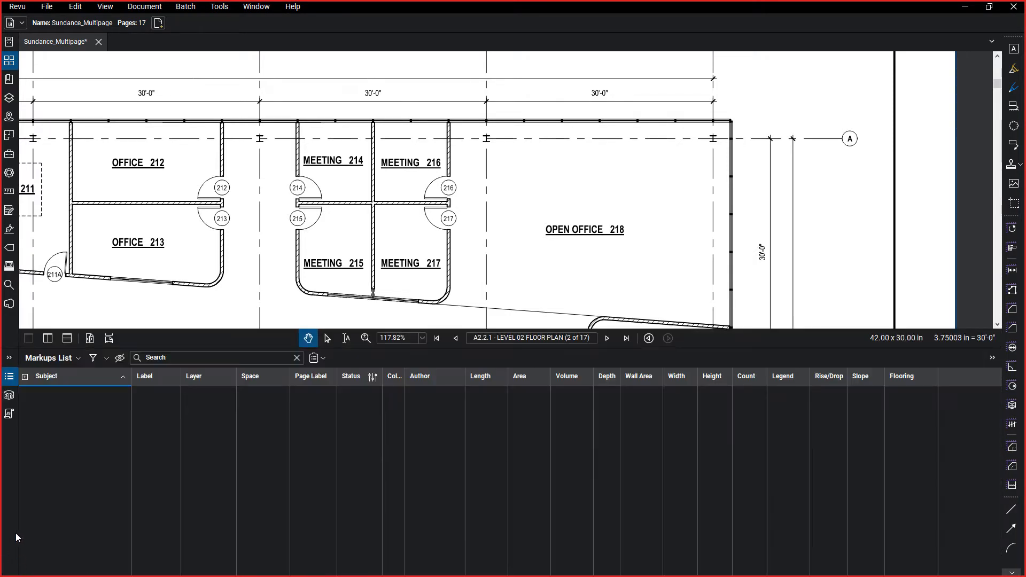
Open the Markups List column manager, review the column display order, and select the Flooring custom column.
click(78, 359)
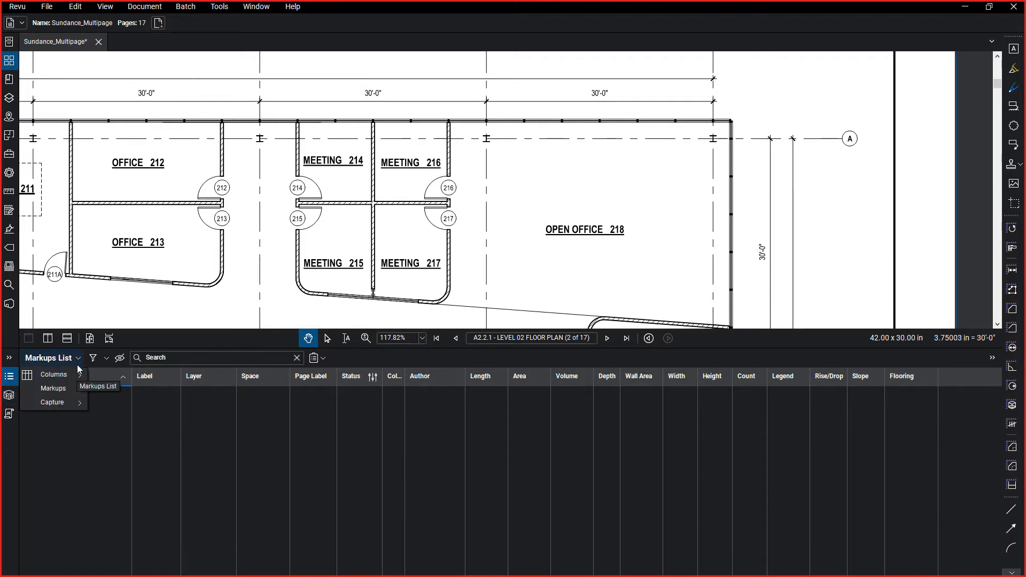
mouse_move(66, 377)
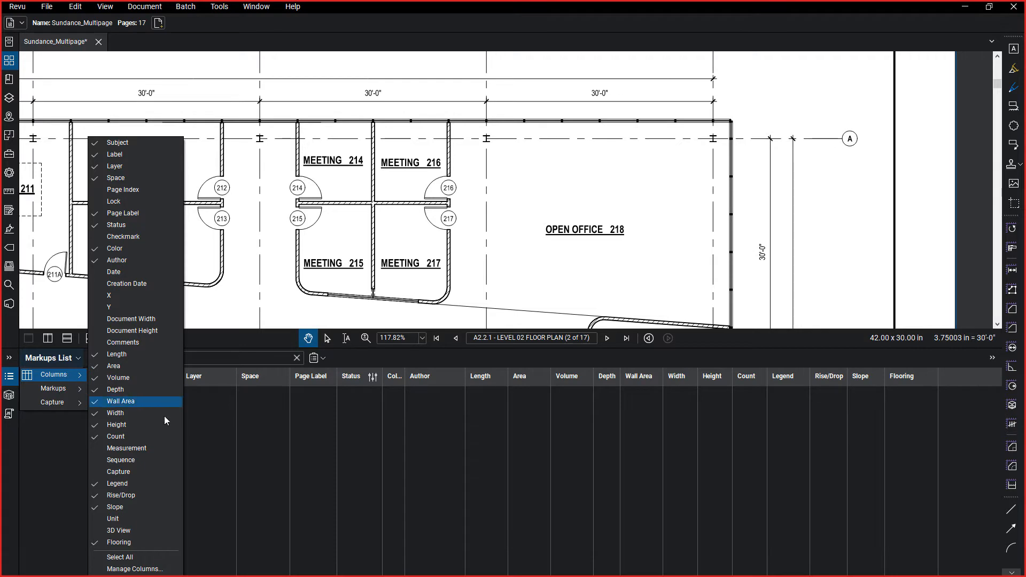
click(161, 569)
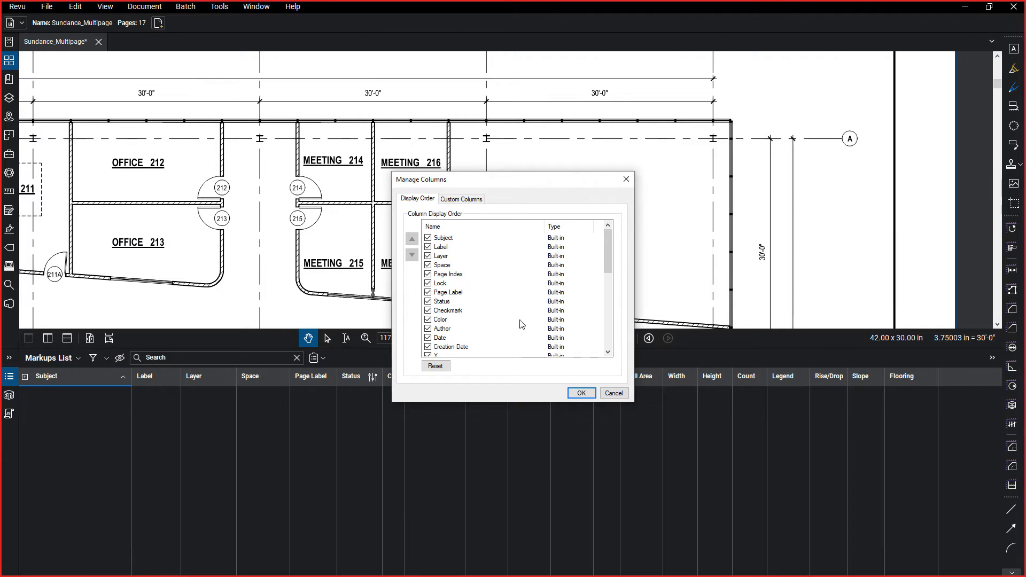
scroll(511, 280, down, 10)
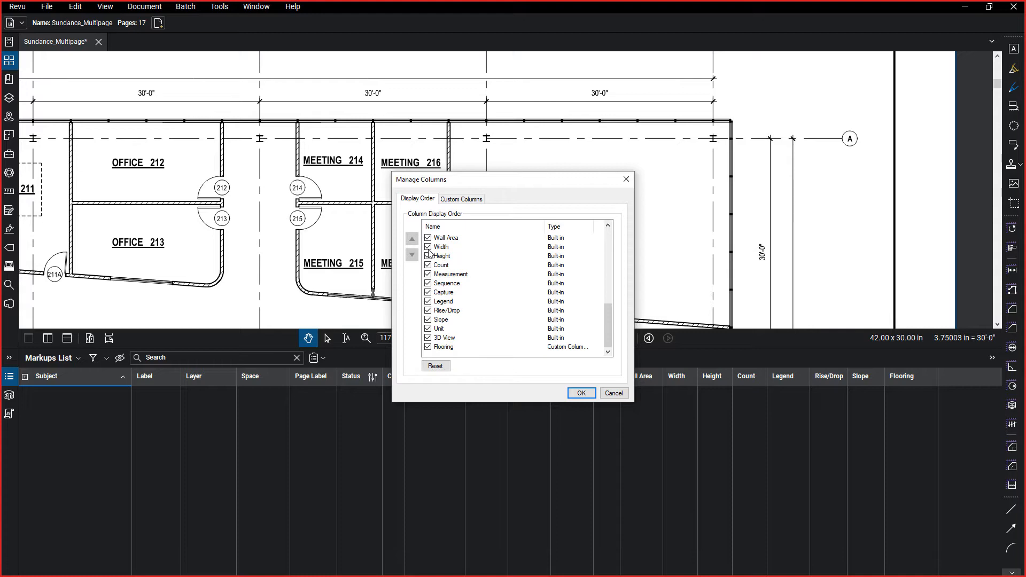
scroll(437, 266, up, 10)
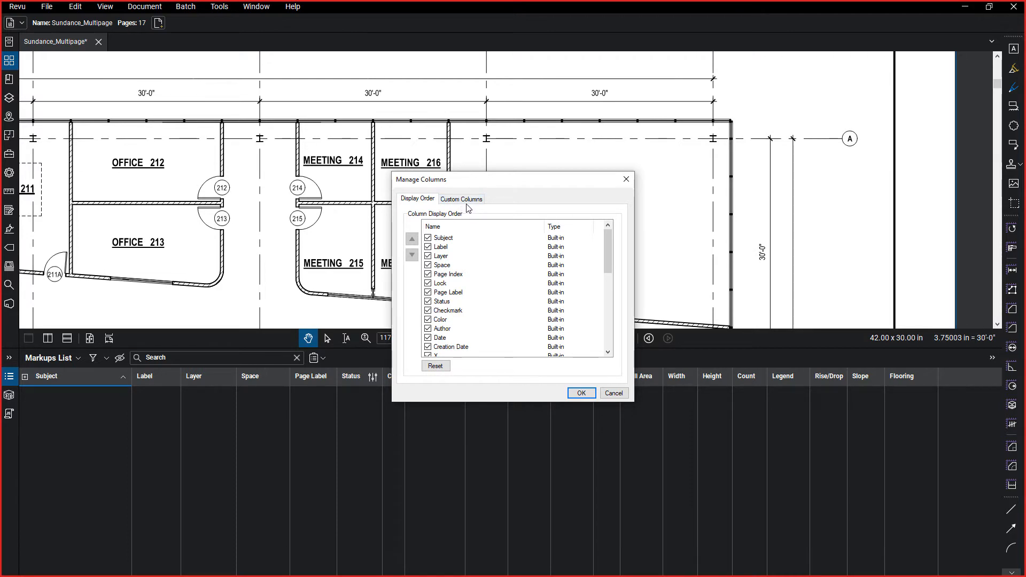
click(467, 205)
click(468, 204)
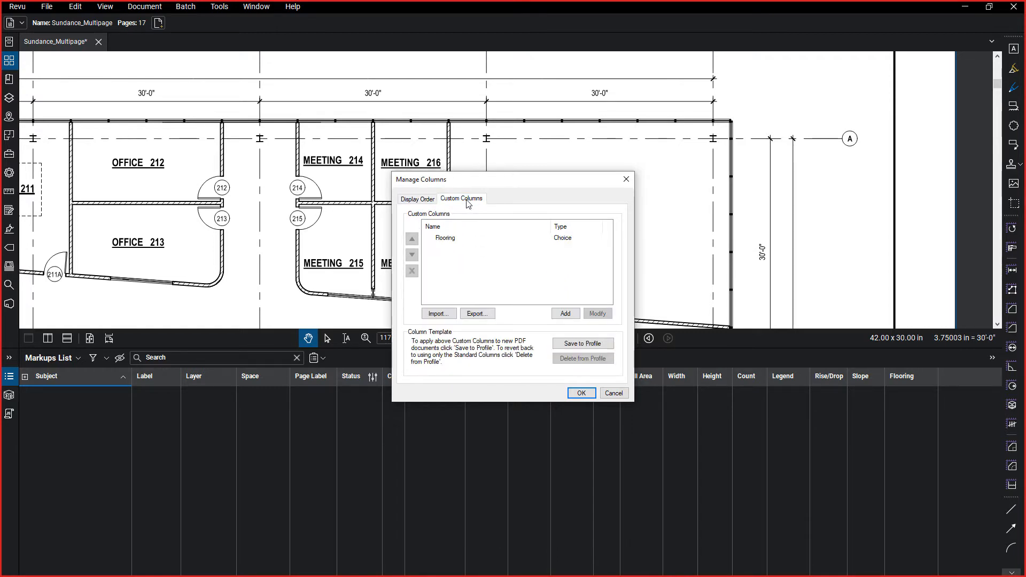
click(445, 241)
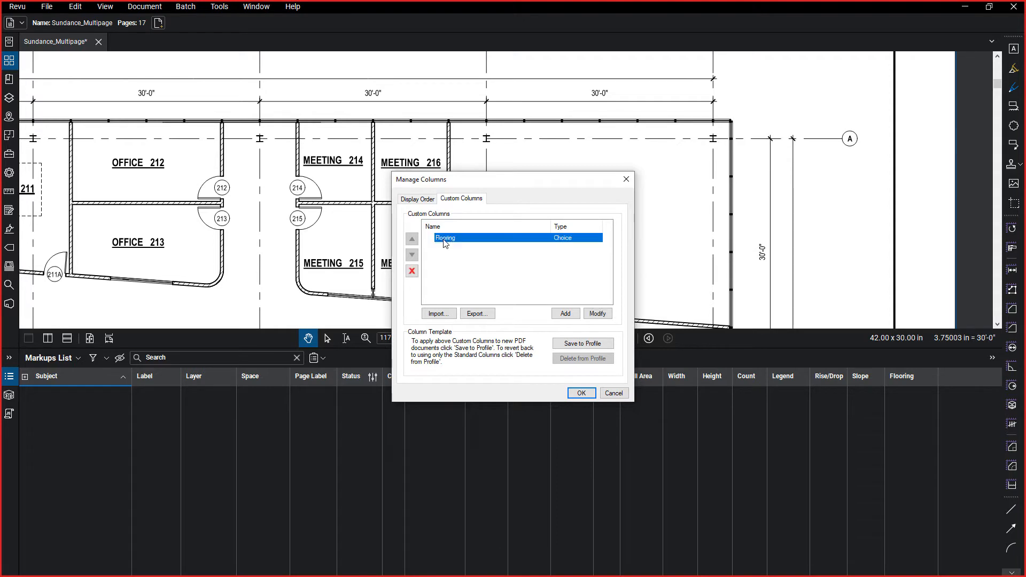
click(598, 314)
click(609, 194)
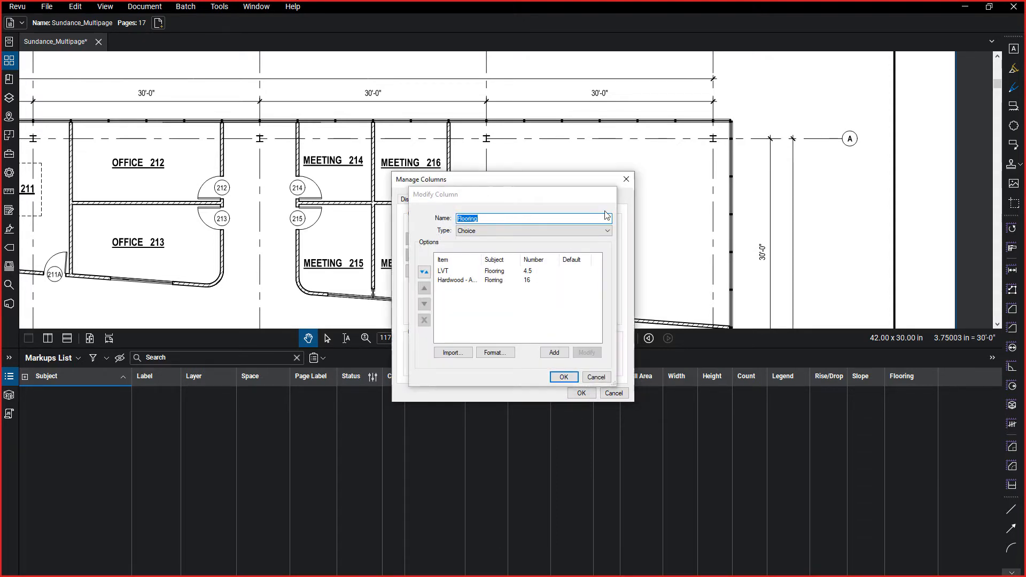
key(ctrl)
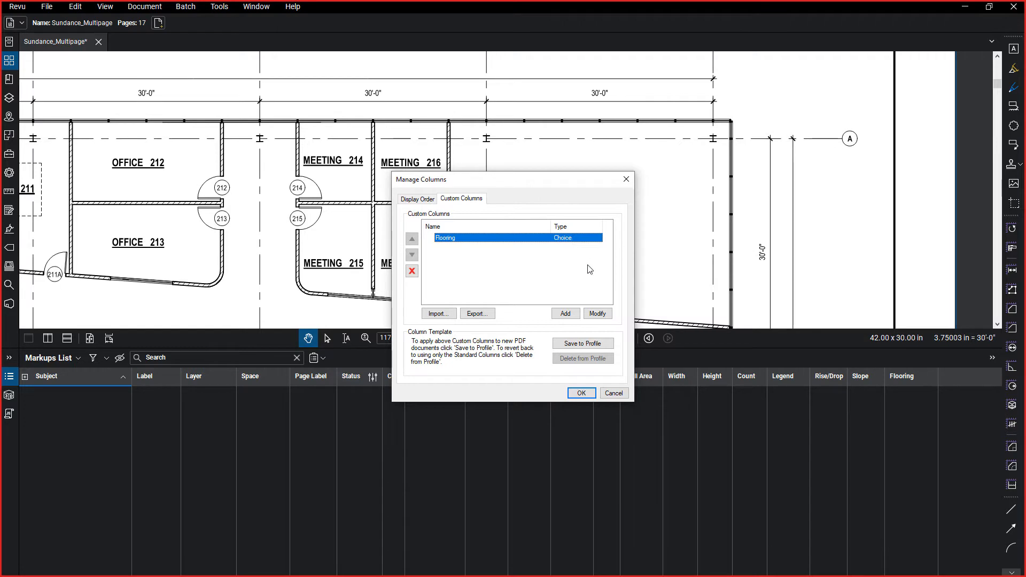
Open the selected Flooring custom column for modification and keep its type as Choice.
click(597, 314)
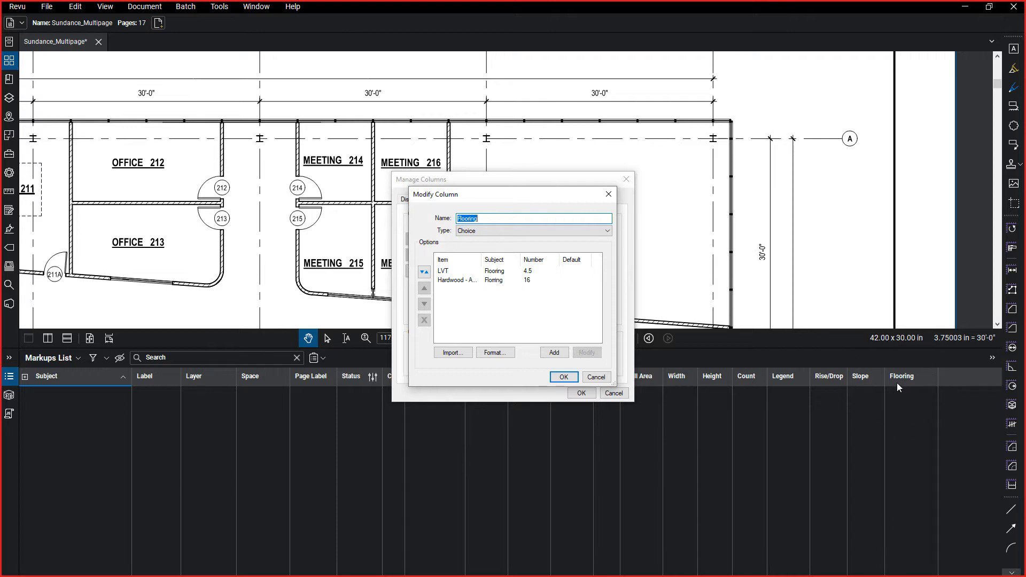
click(477, 231)
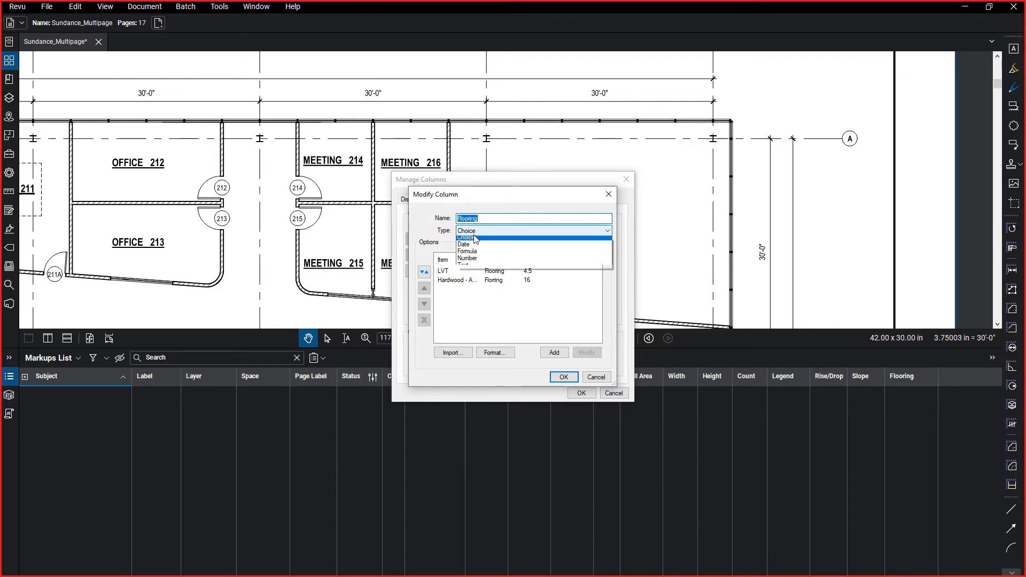
click(545, 248)
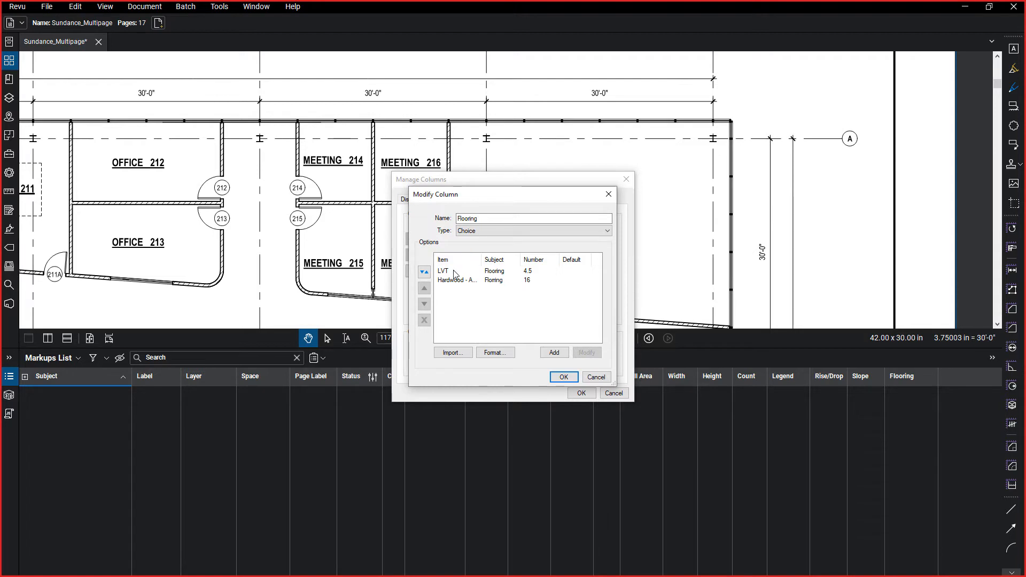
Add a Marble choice item to the Flooring column with subject Flooring and a numeric value of 50.
click(555, 354)
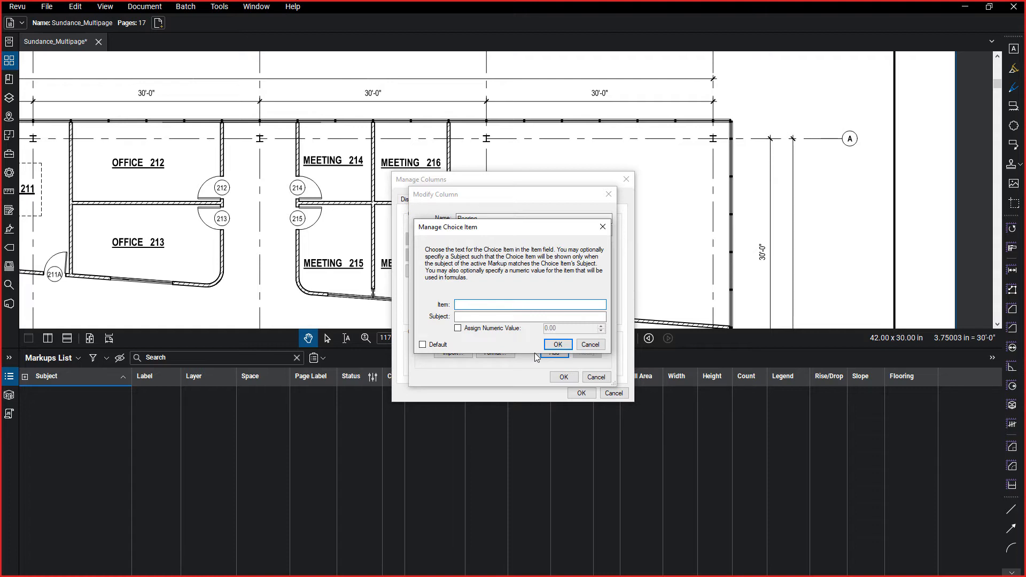
text(Marble)
key(Tab)
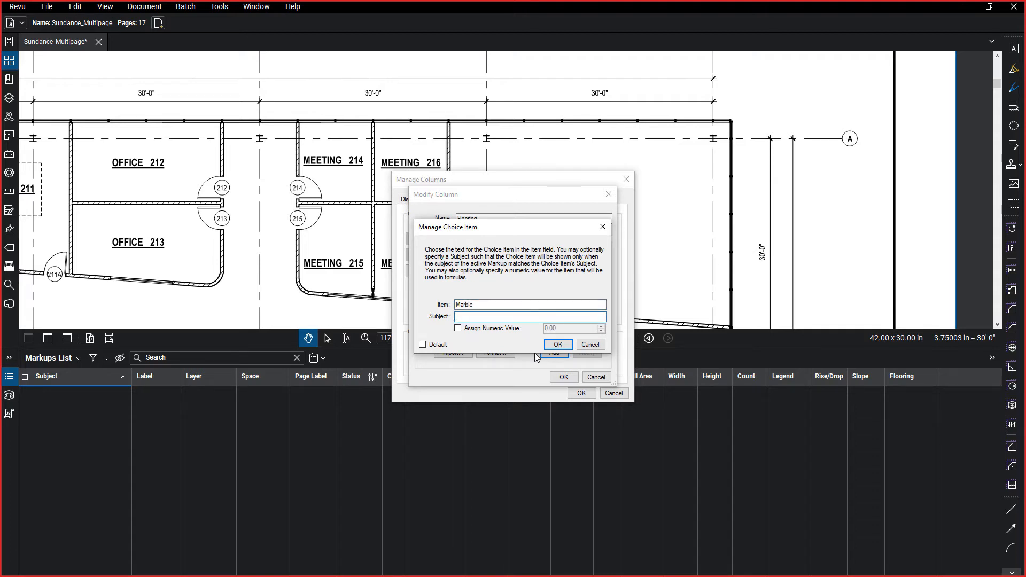
text(F)
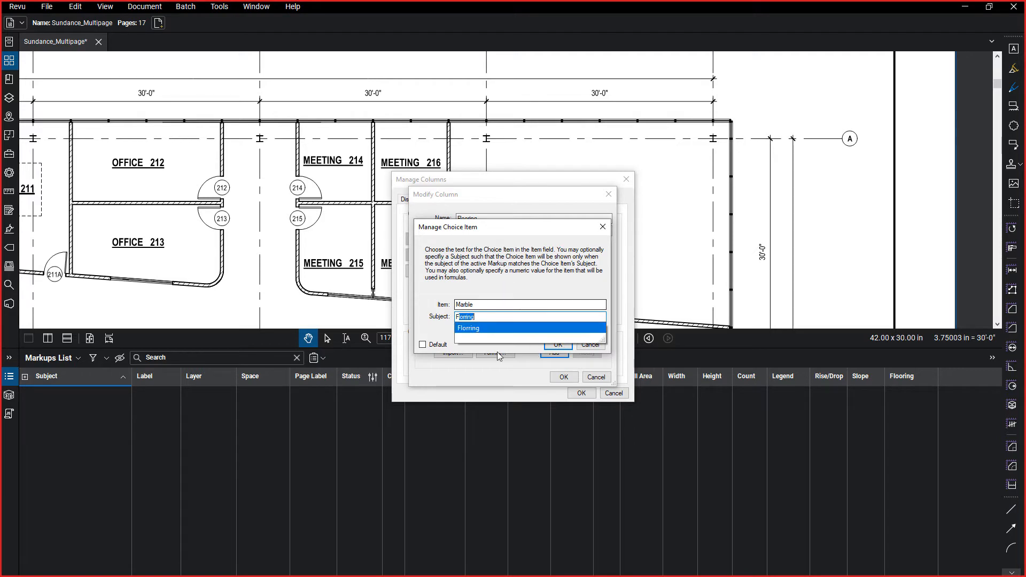
text(loorin)
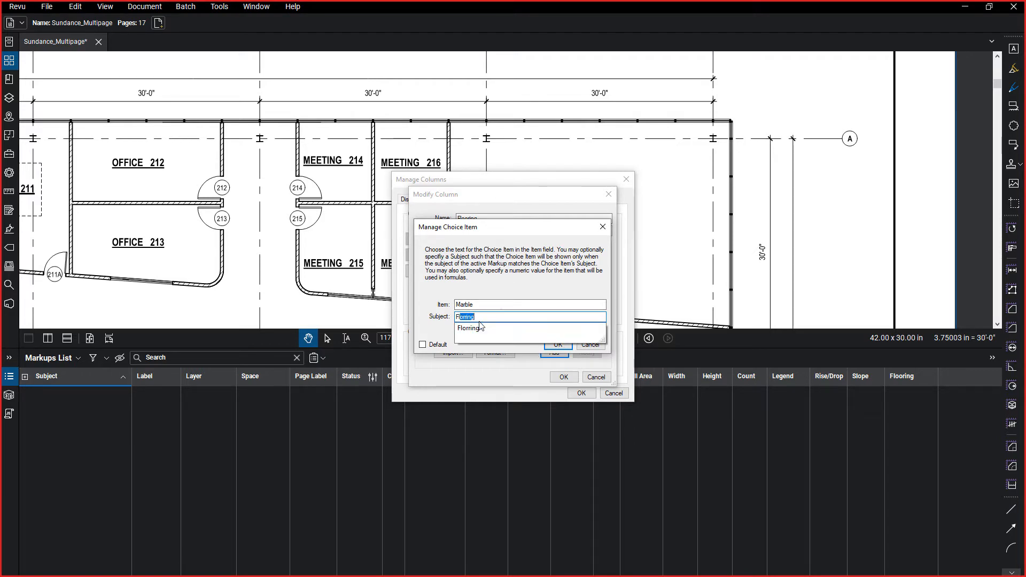
text(g)
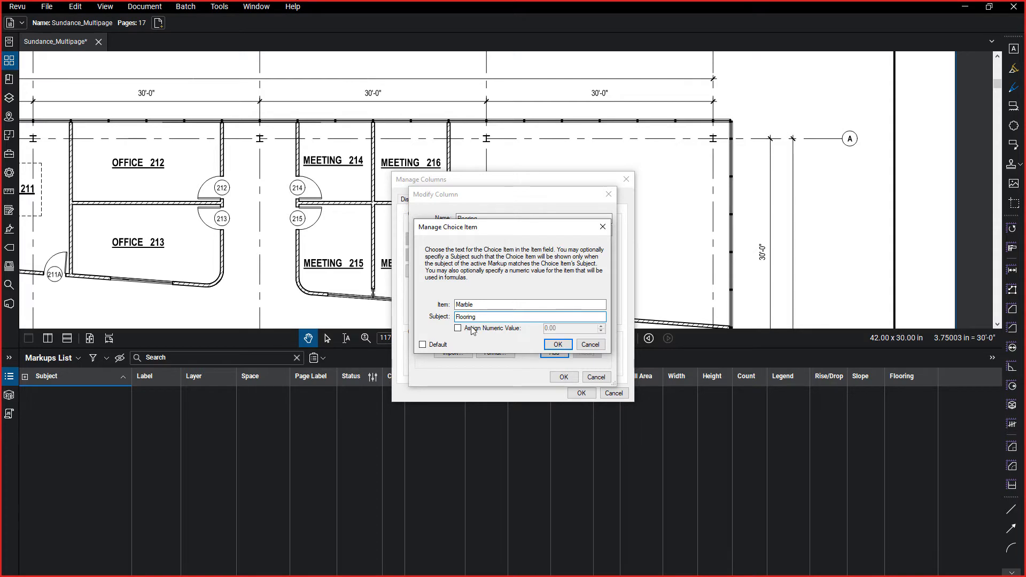
click(471, 328)
key(Tab)
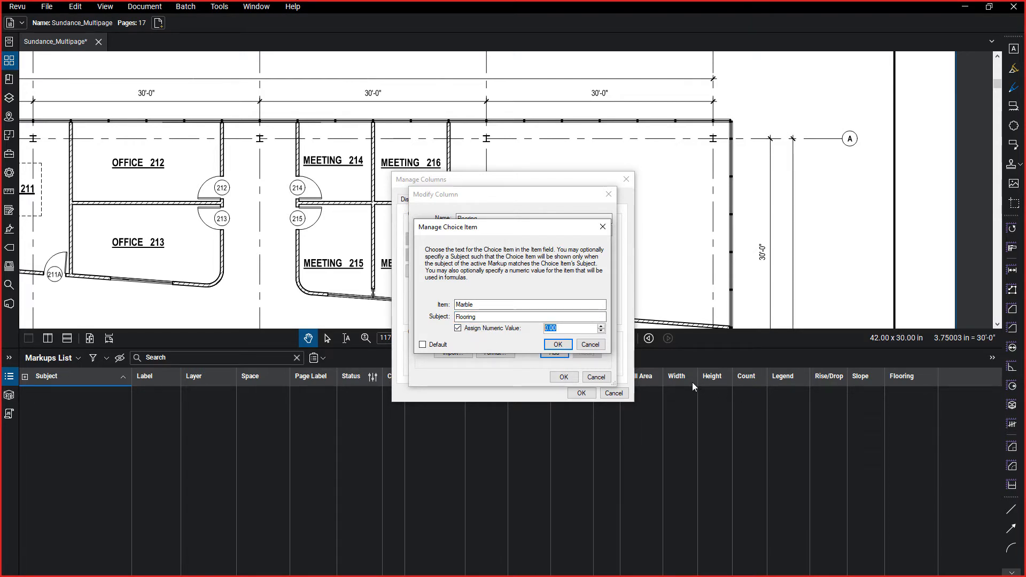
text(50)
click(558, 344)
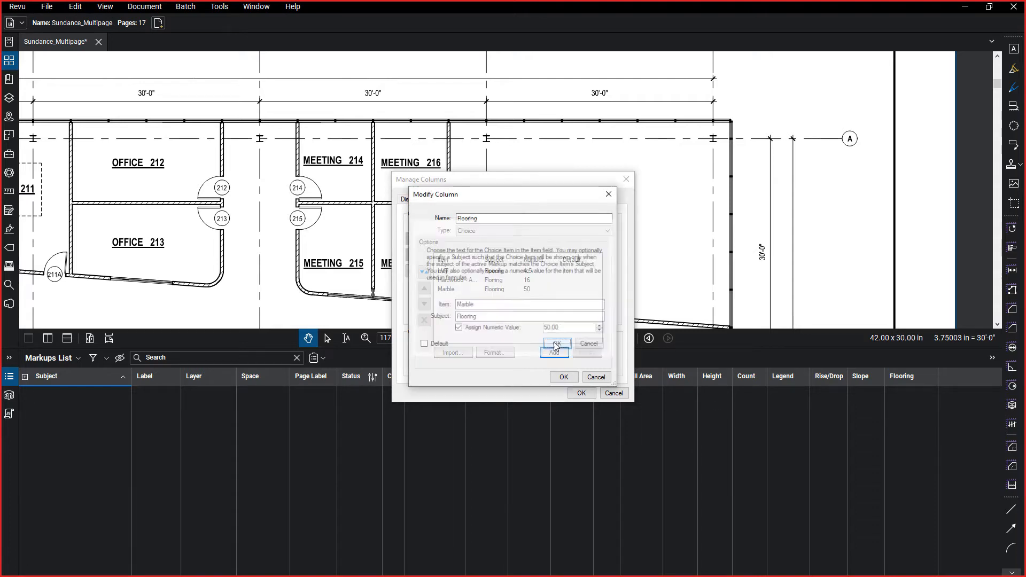
Correct the subject of the Hardwood - American Cherry item to Flooring and save the modified column.
click(499, 280)
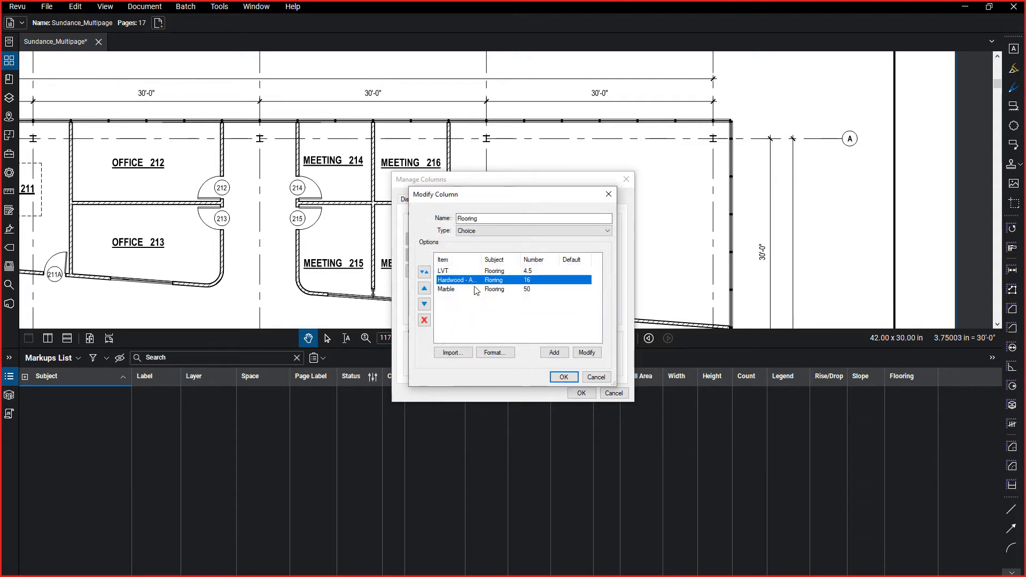
click(583, 355)
key(Tab)
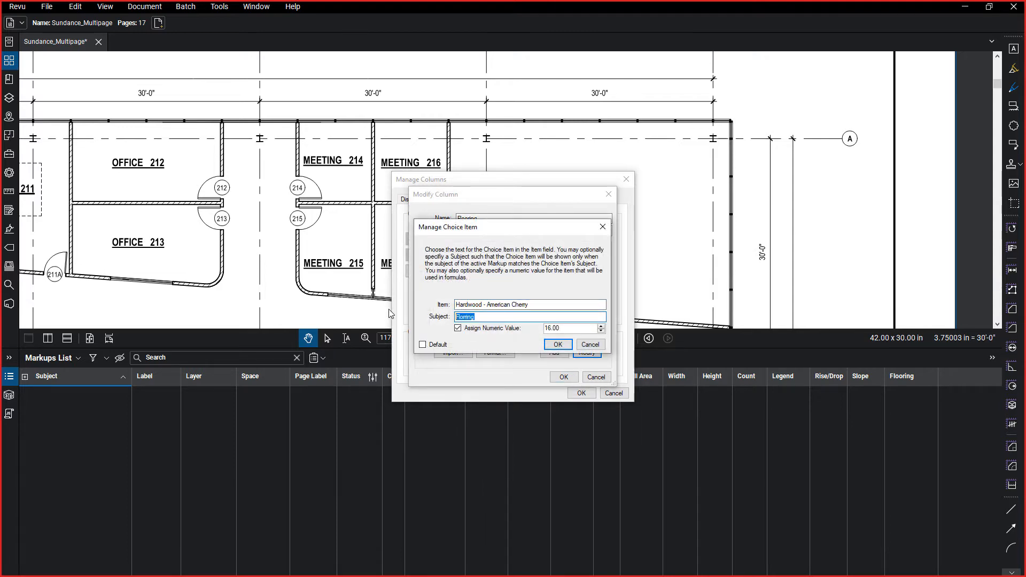
text(Floo)
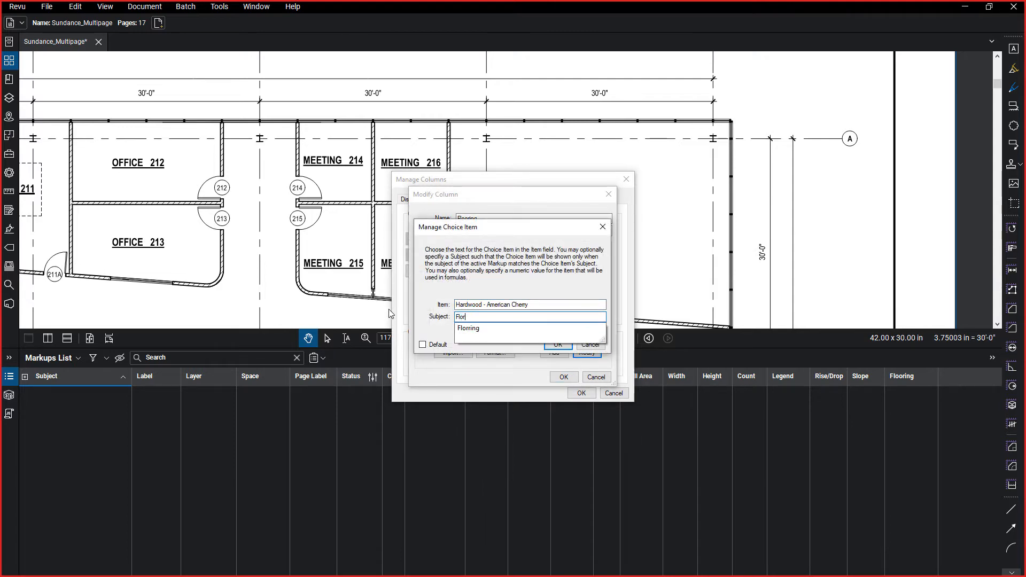
key(Return)
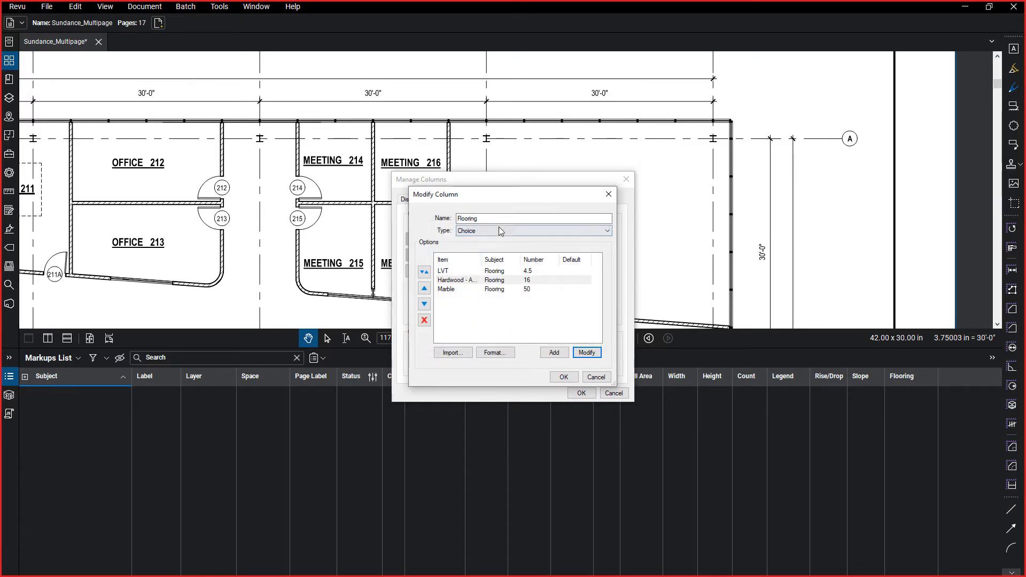
click(564, 377)
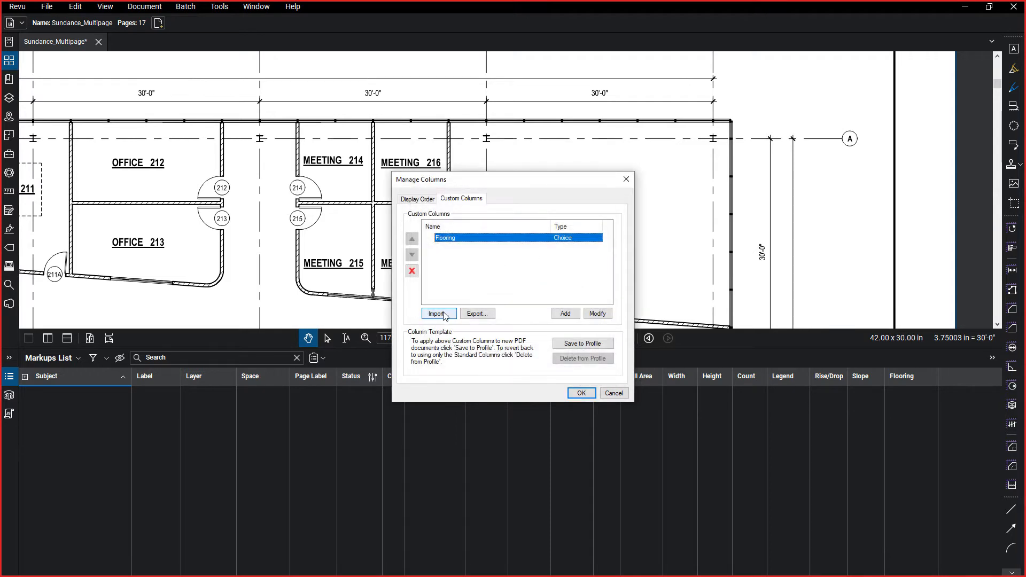
Add a new custom column named Cost with the type Formula.
click(565, 314)
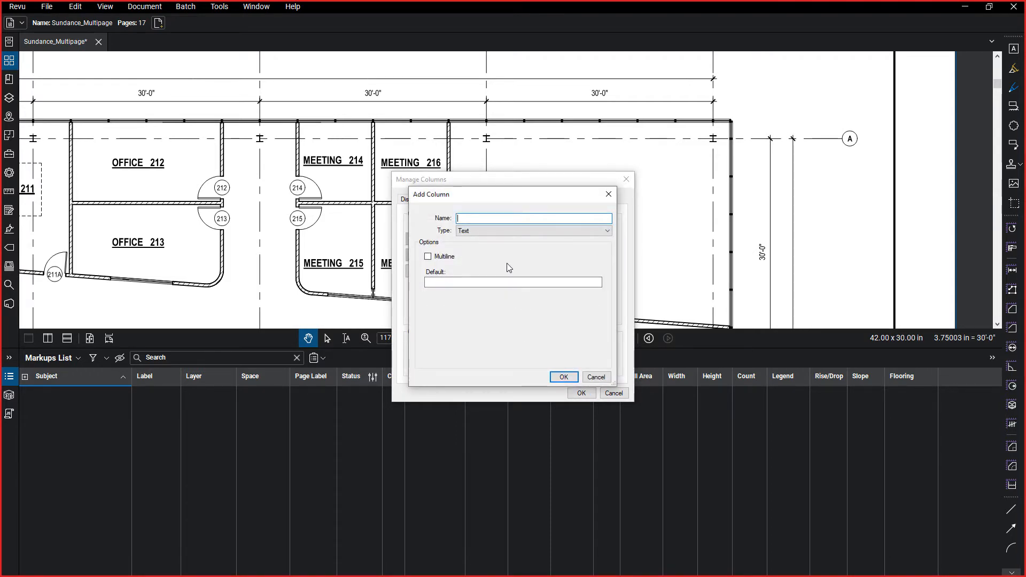
text(Cost)
click(497, 231)
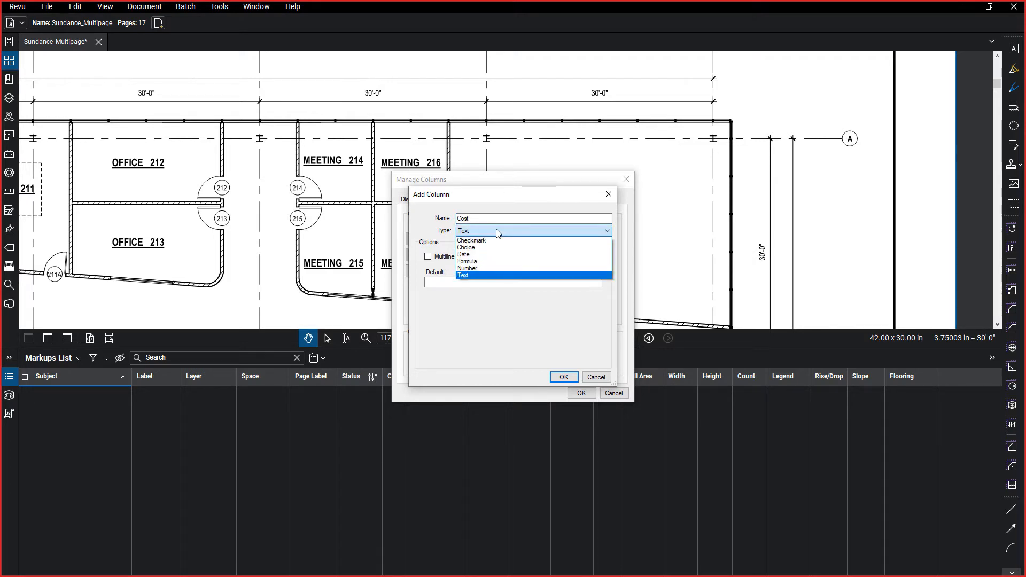
click(481, 262)
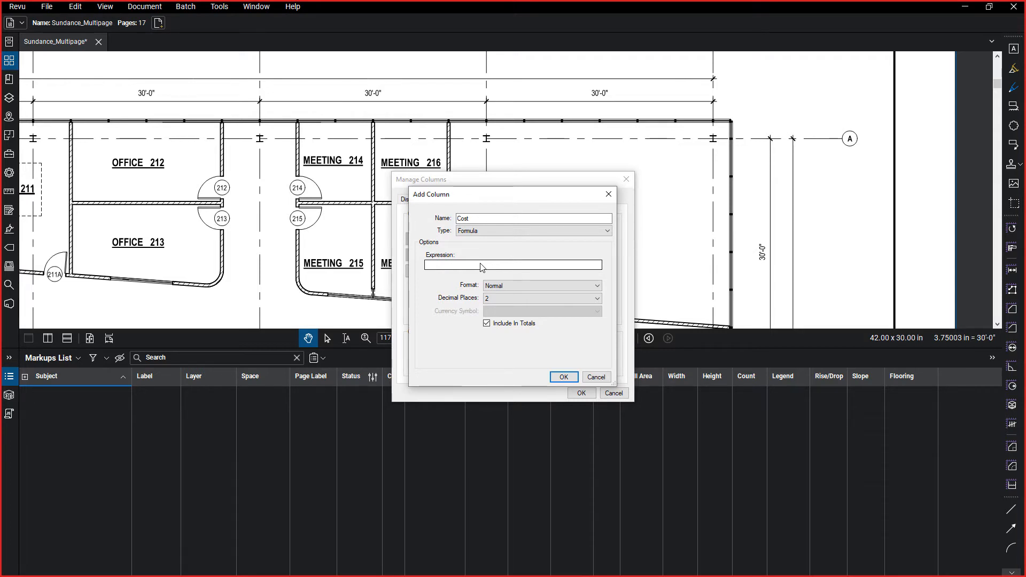
Set the Cost column's expression to Flooring * Area.
click(481, 264)
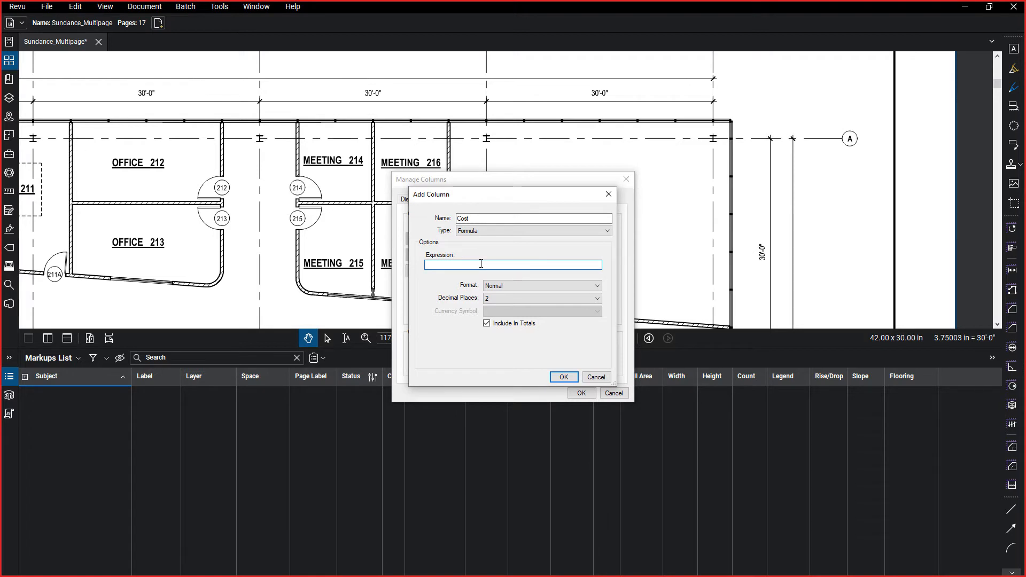
text(fl)
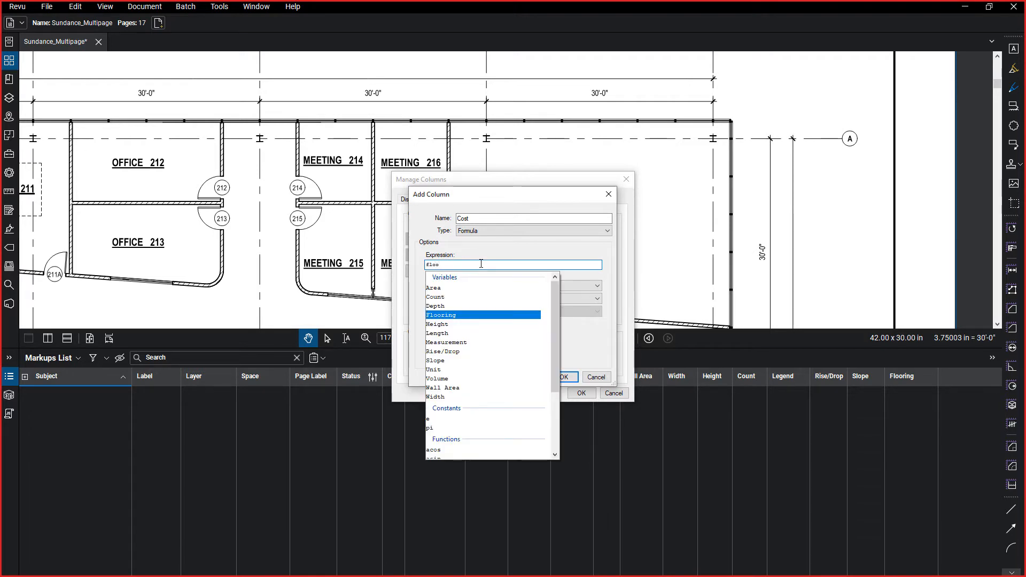
text(oo)
key(Return)
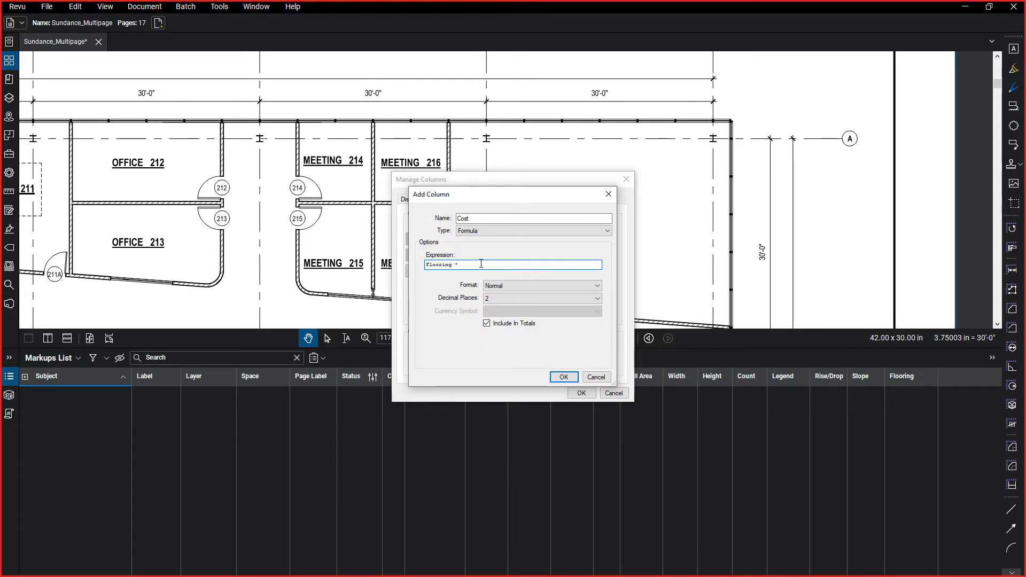
text(* are)
key(Return)
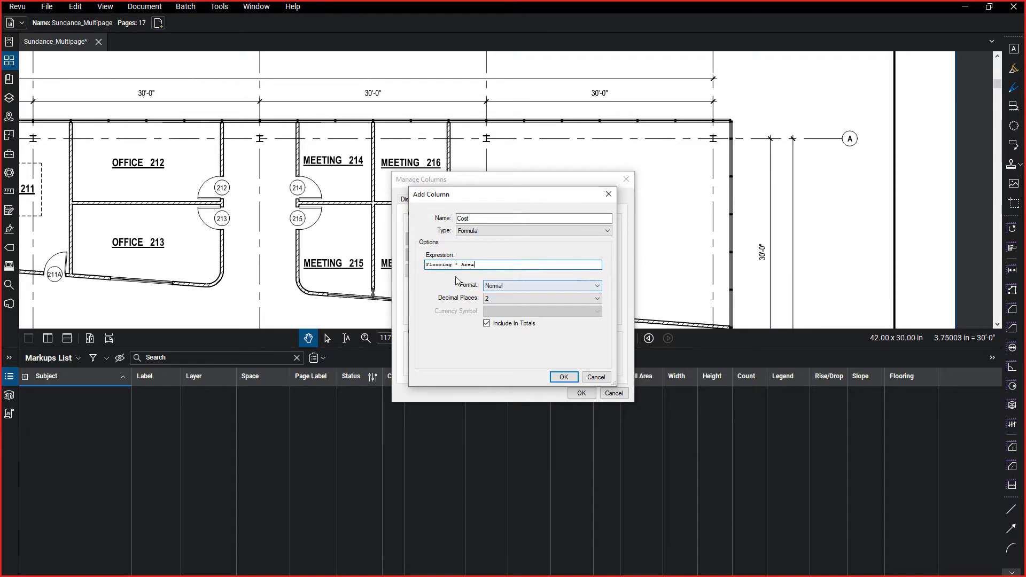
Set the Cost column's format to Currency, keeping Dollar ($) as the currency symbol.
click(500, 284)
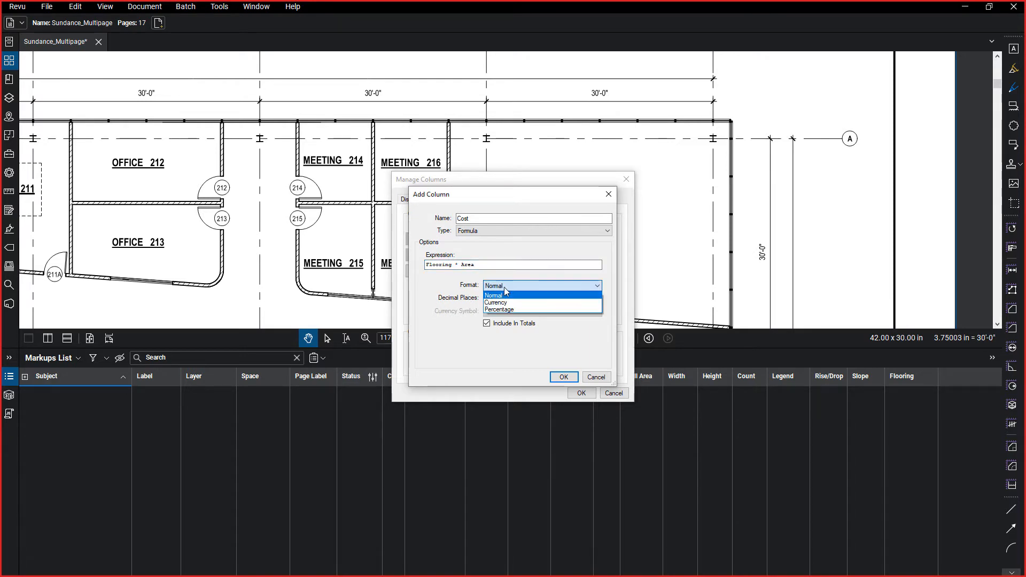
click(505, 299)
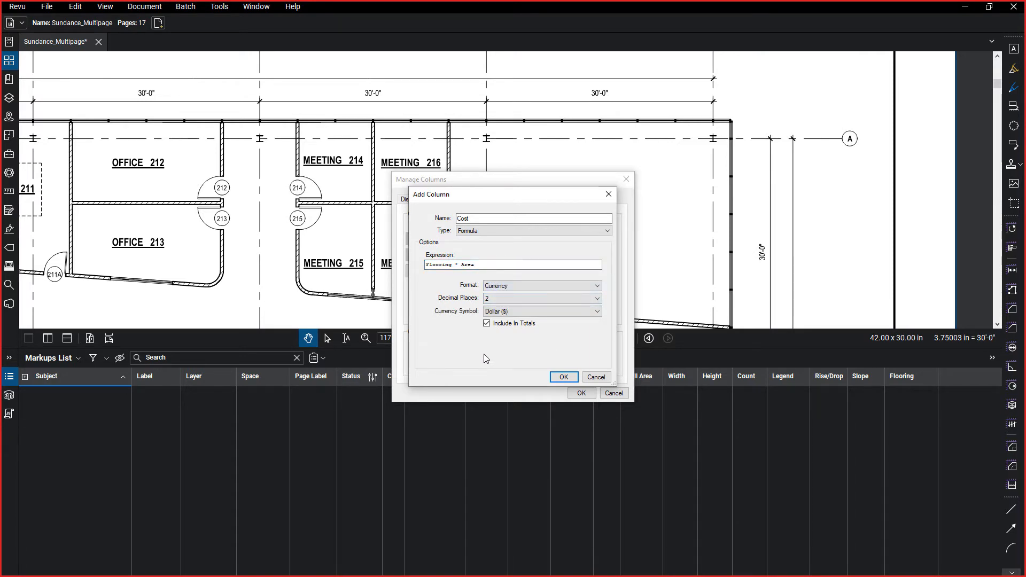
click(544, 312)
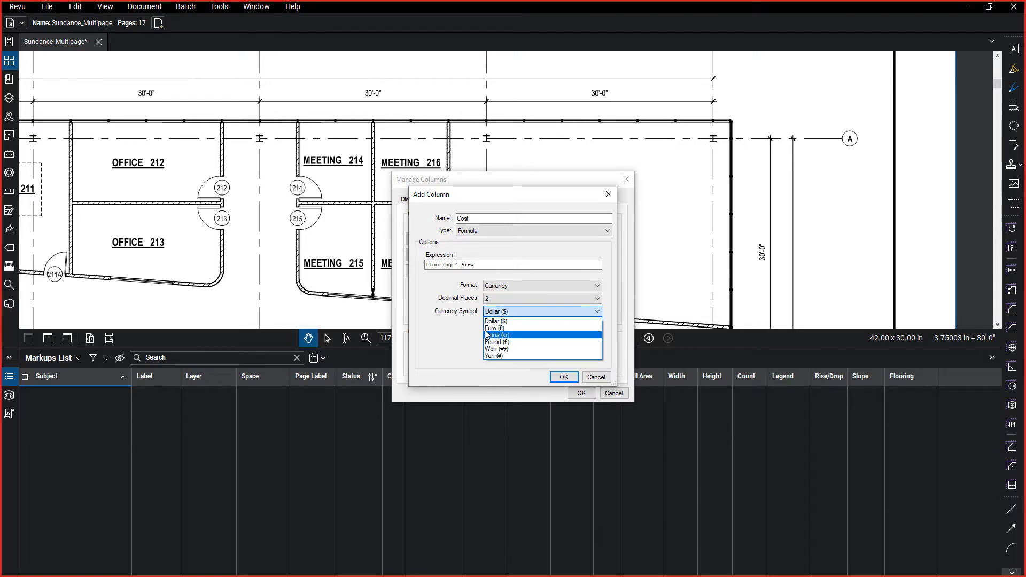
click(524, 365)
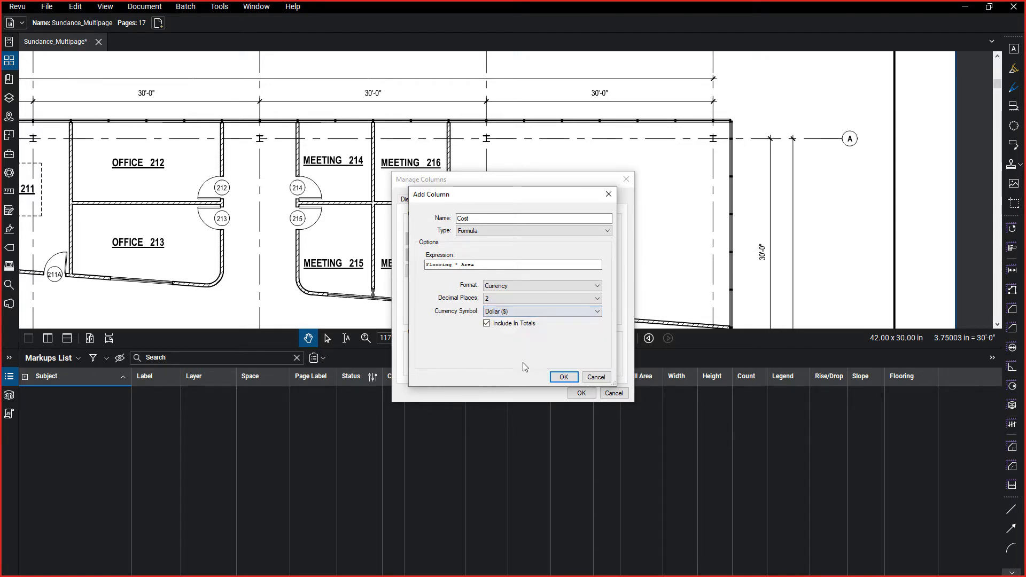
Save the new Cost column and apply the custom column changes.
click(564, 377)
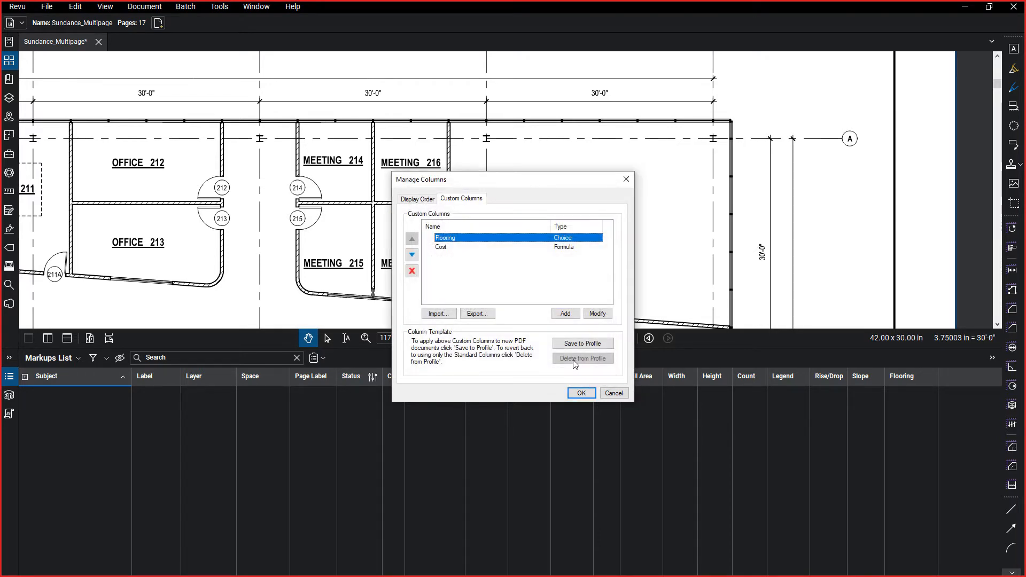
click(576, 394)
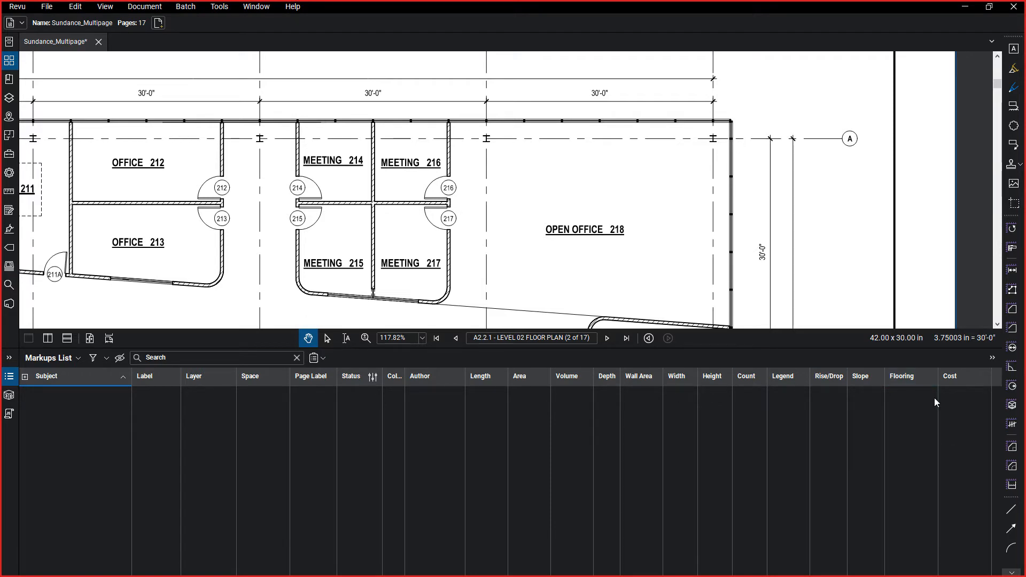
Review the document's layers, the options for adding a new or child layer, and the Lock, Print and Export settings.
click(9, 98)
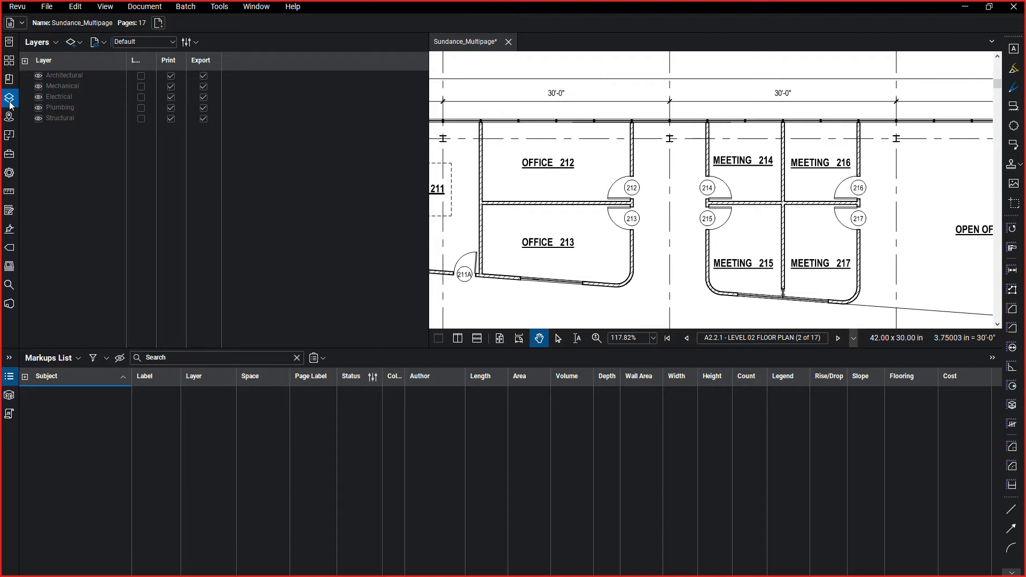
click(72, 45)
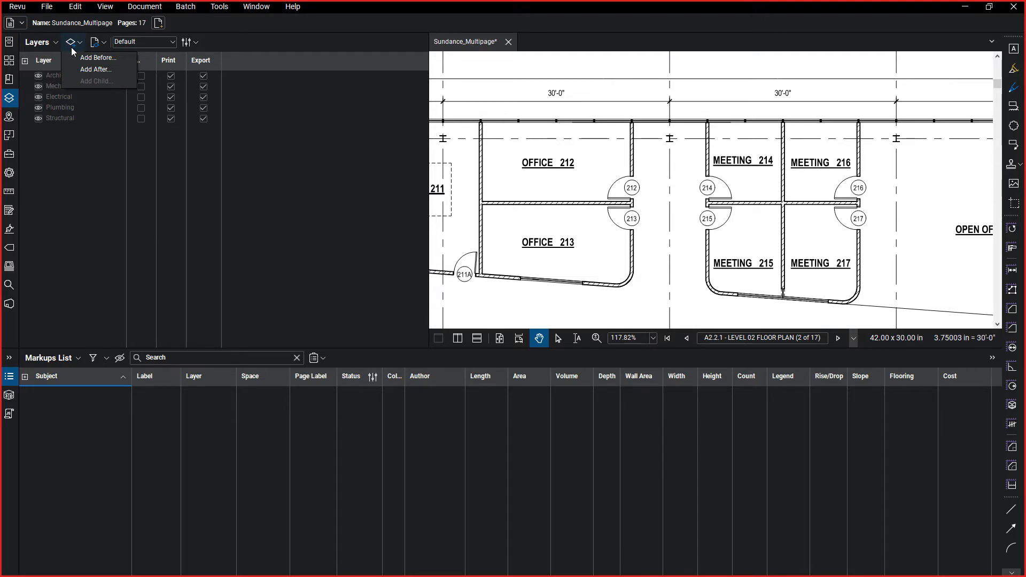
click(80, 141)
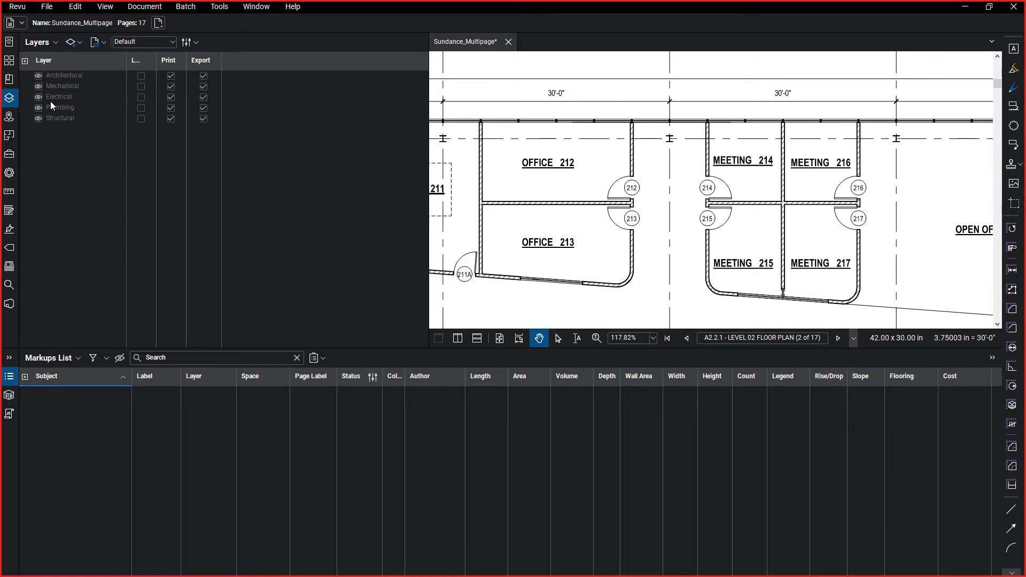
click(51, 100)
click(71, 42)
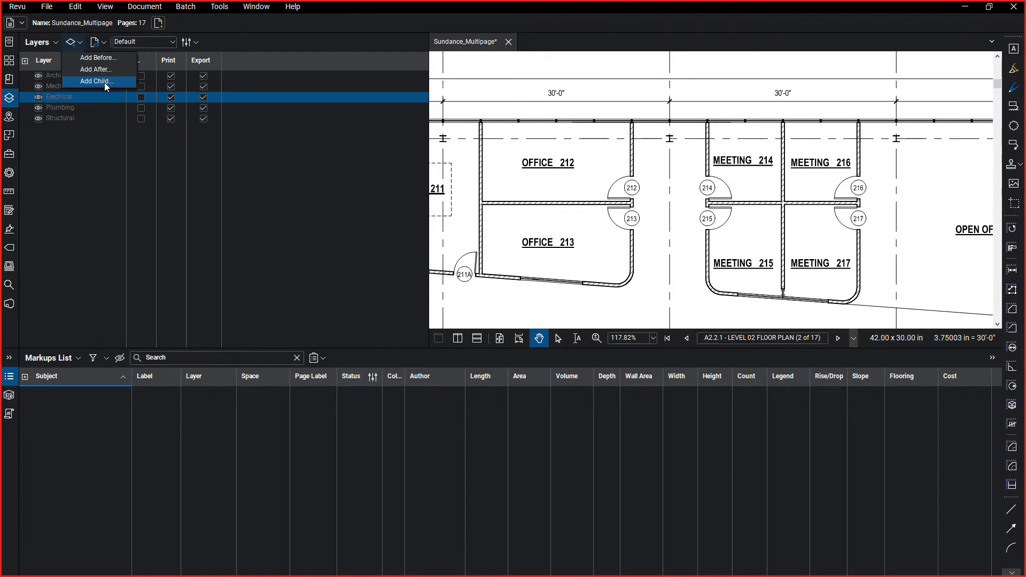
click(240, 141)
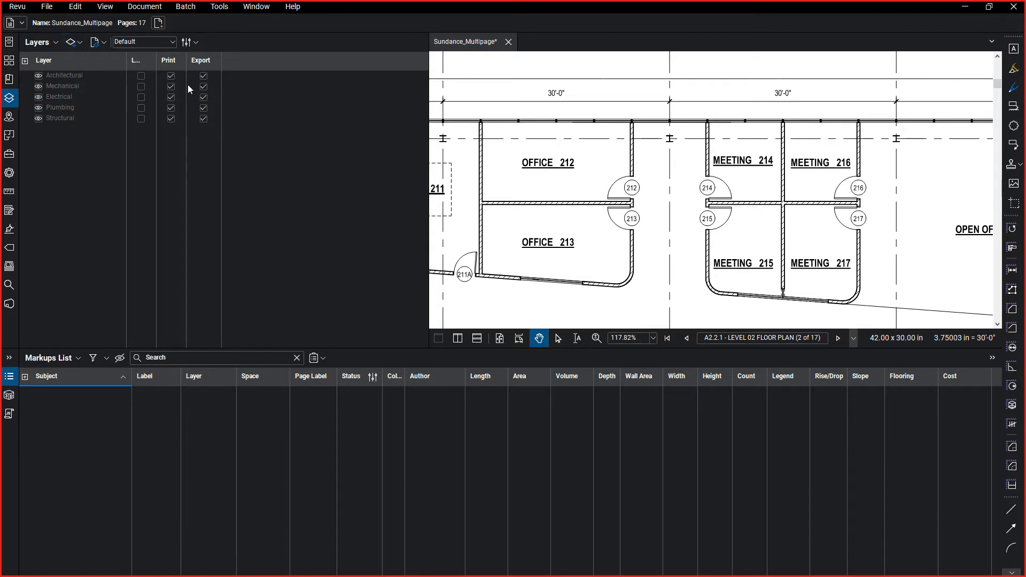
drag(156, 60, 256, 60)
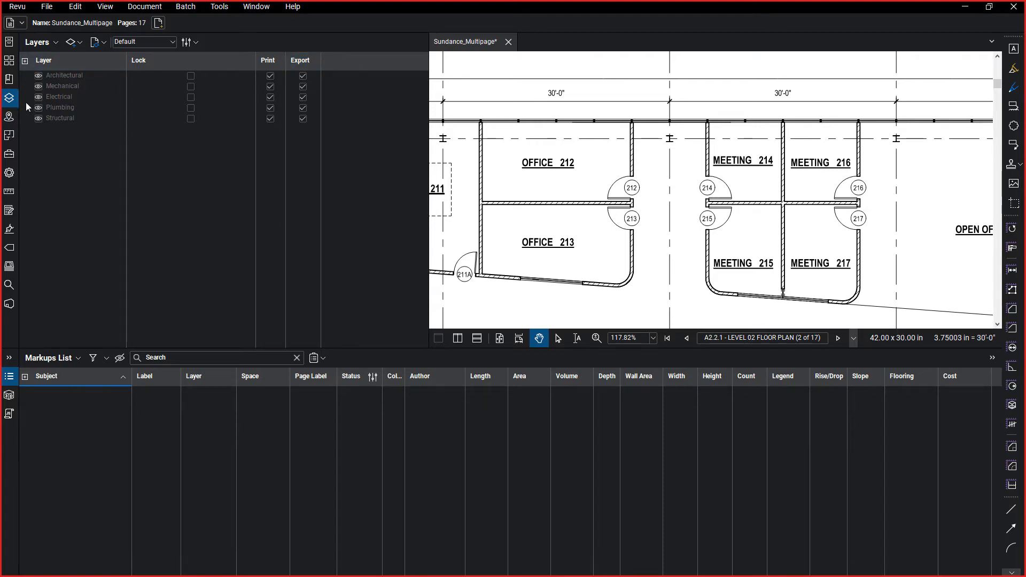
click(9, 98)
Hide the Markups List to give the whole Level 02 floor plan sheet more room.
scroll(457, 227, down, 6)
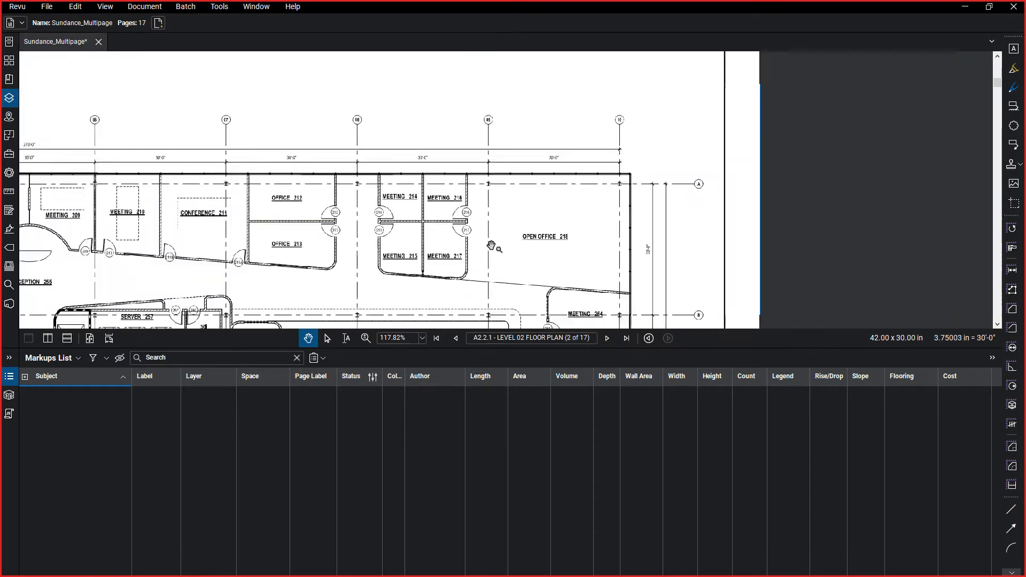
scroll(647, 197, down, 1)
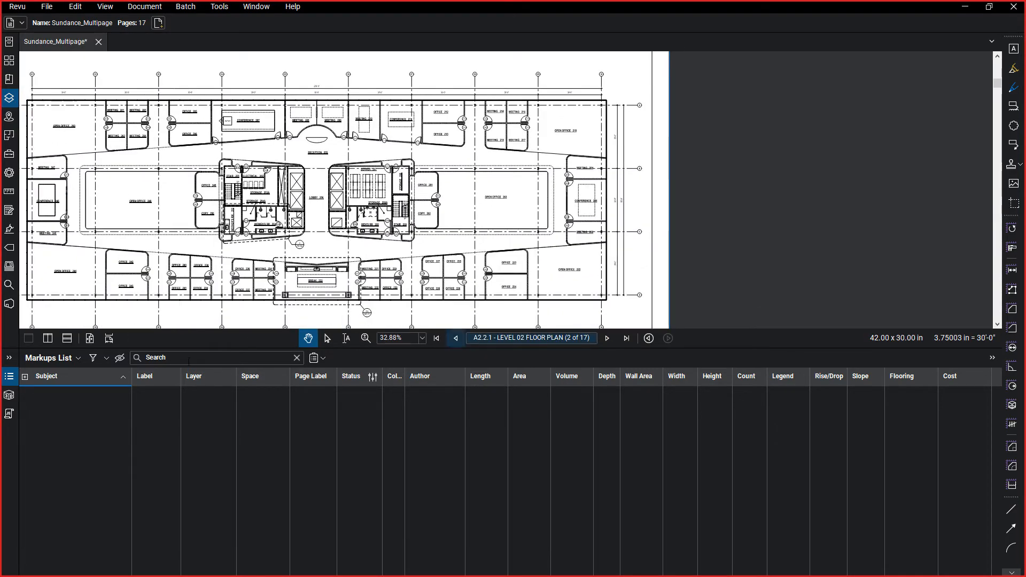
click(9, 377)
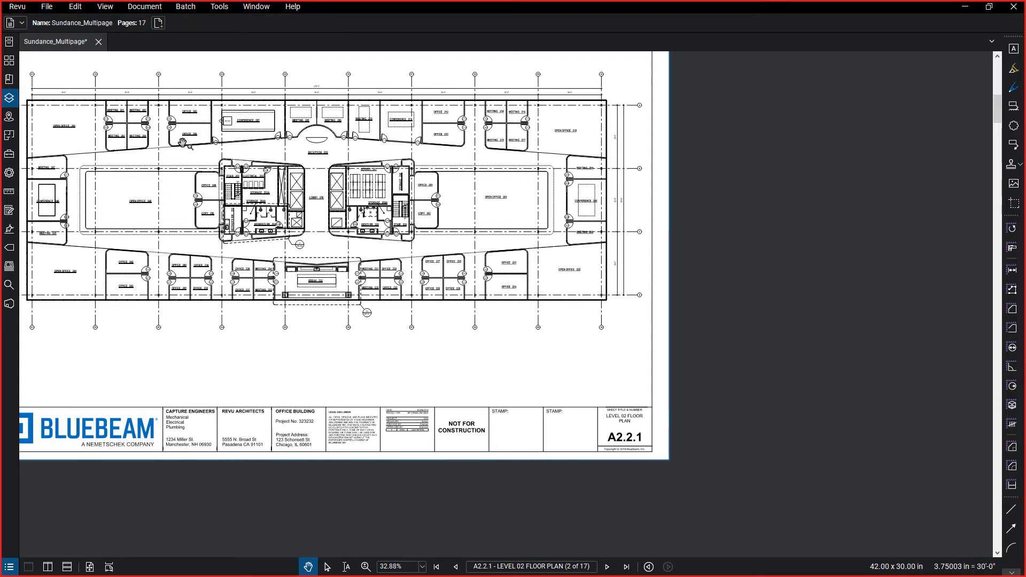
drag(290, 214, 294, 217)
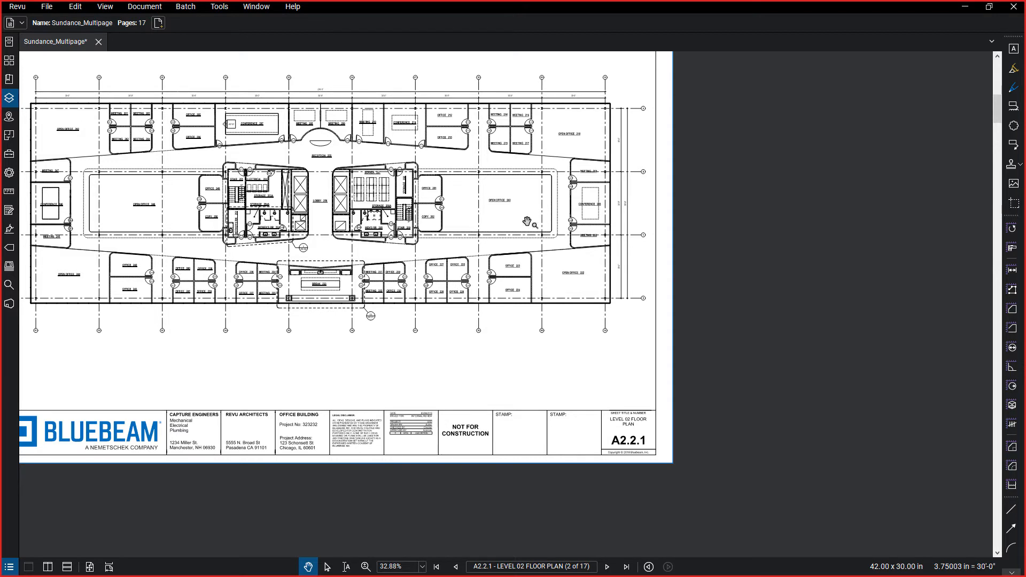
Start the Count tool and show its measurement properties in a narrower pane.
click(1013, 426)
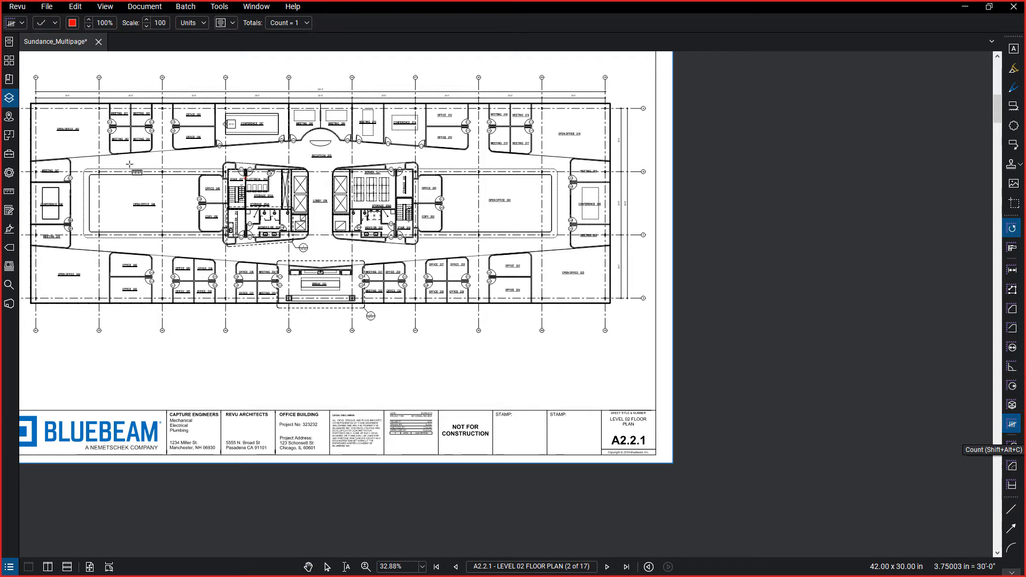
click(8, 172)
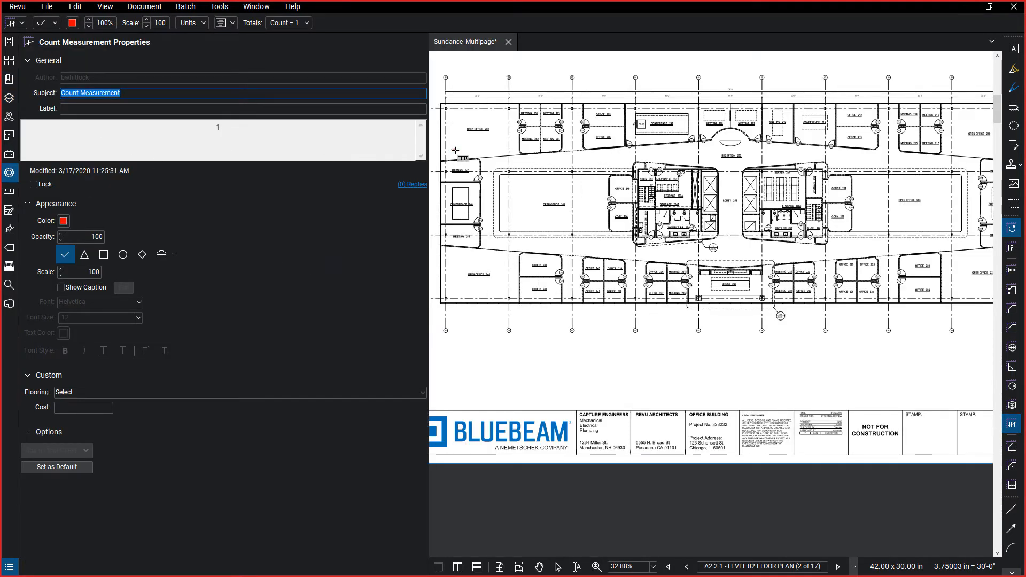
mouse_move(431, 150)
mouse_down()
mouse_move(361, 142)
mouse_move(311, 151)
mouse_up()
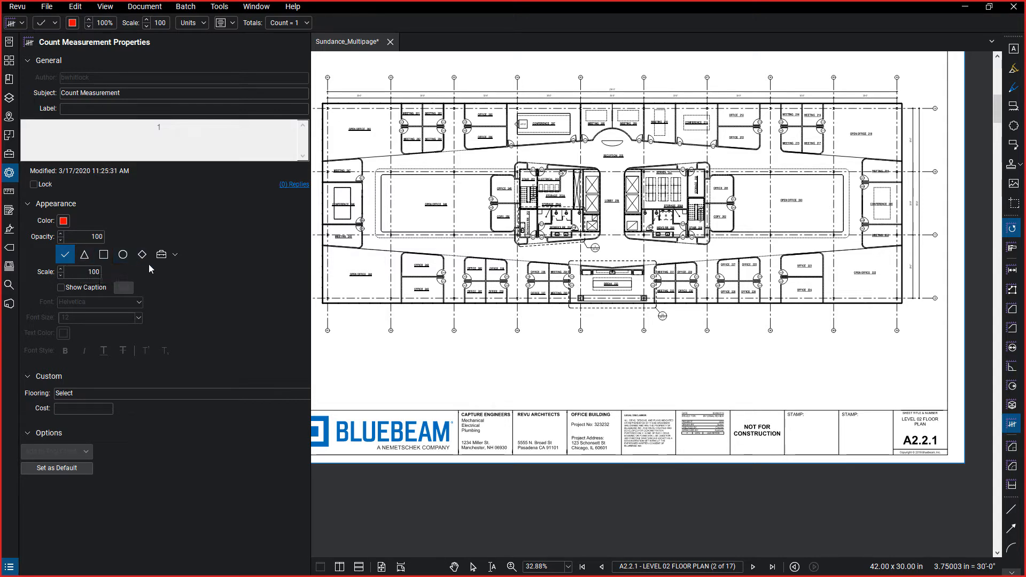
click(171, 259)
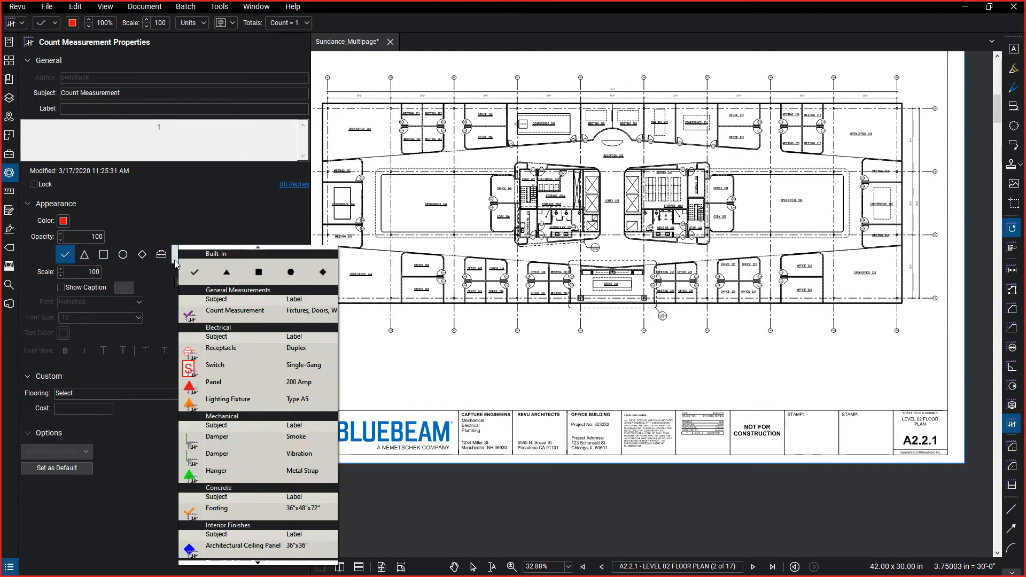
click(192, 212)
click(192, 207)
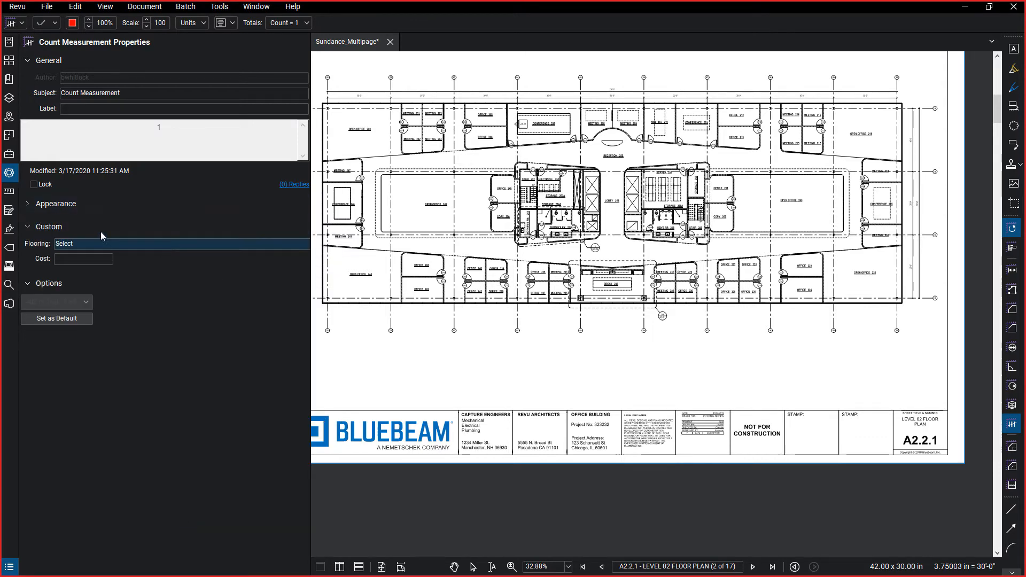
click(45, 227)
click(45, 228)
click(53, 204)
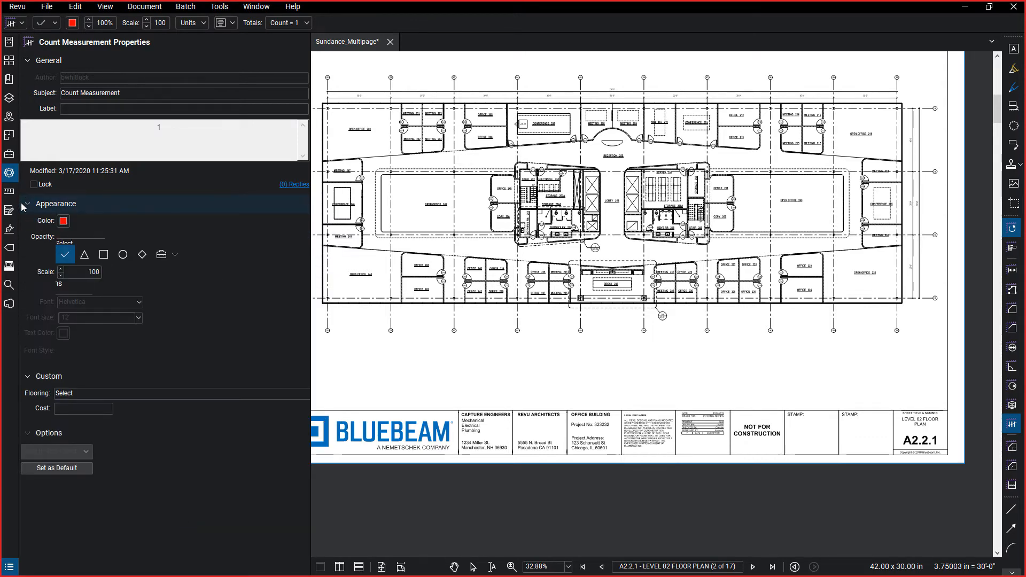
Browse the built-in and tool set symbols available for count measurements, and hide the properties.
click(175, 259)
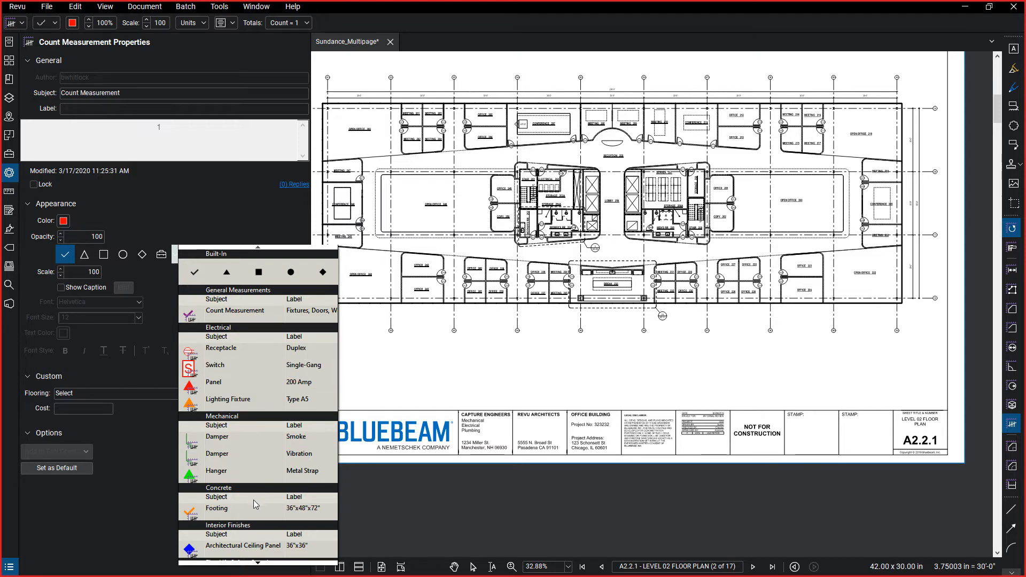
scroll(239, 556, down, 5)
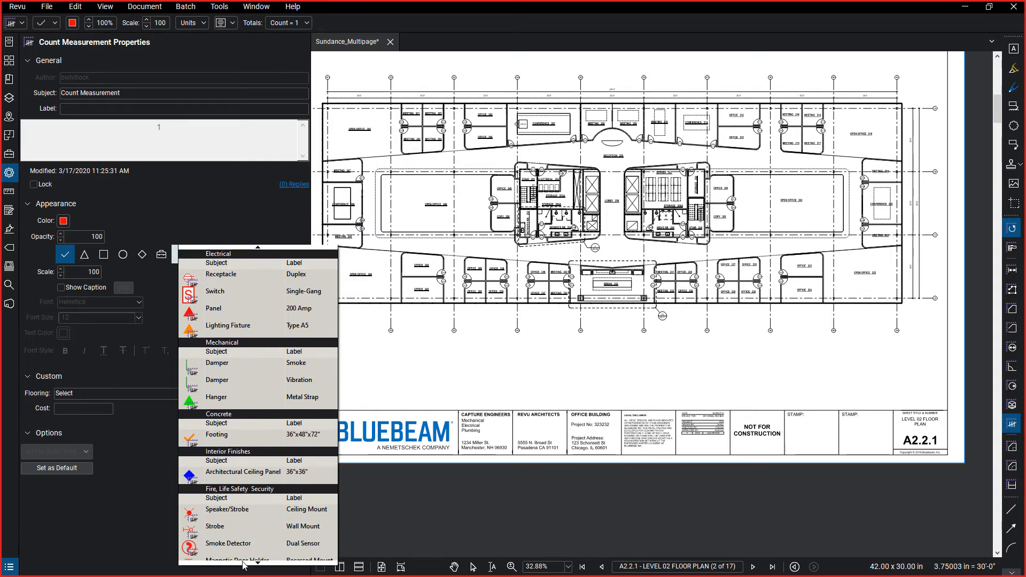
scroll(243, 562, down, 1)
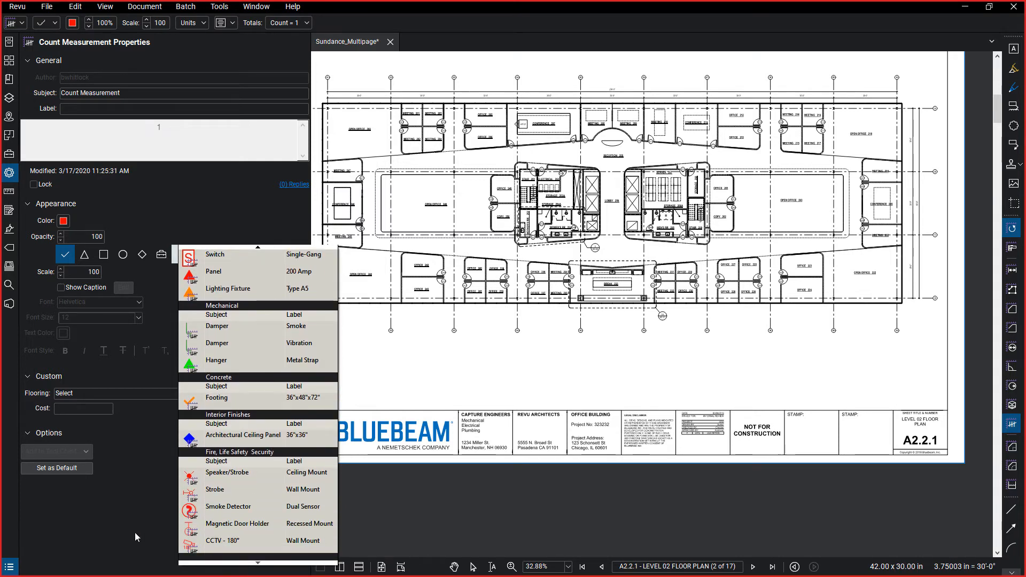
click(151, 184)
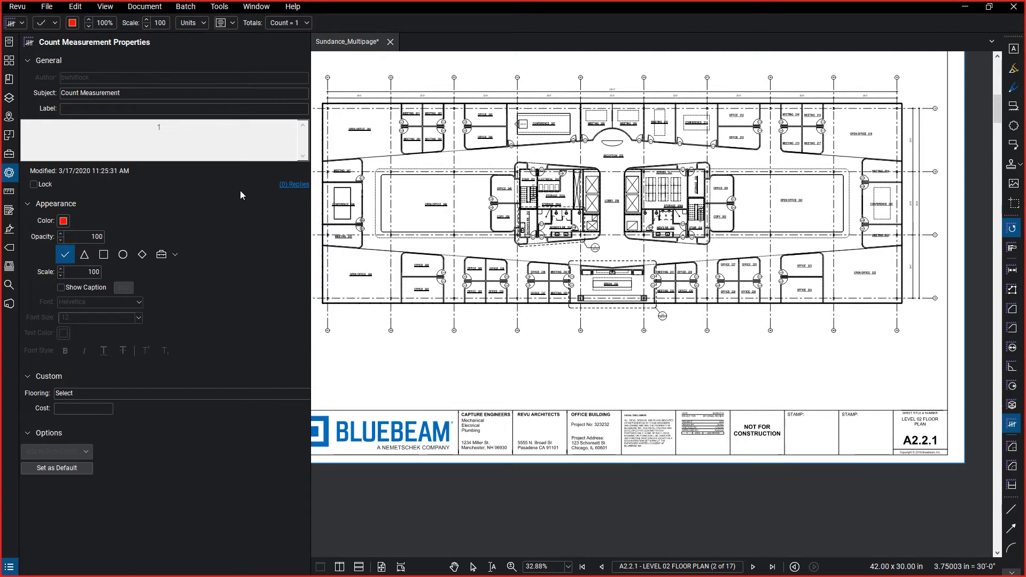
click(13, 175)
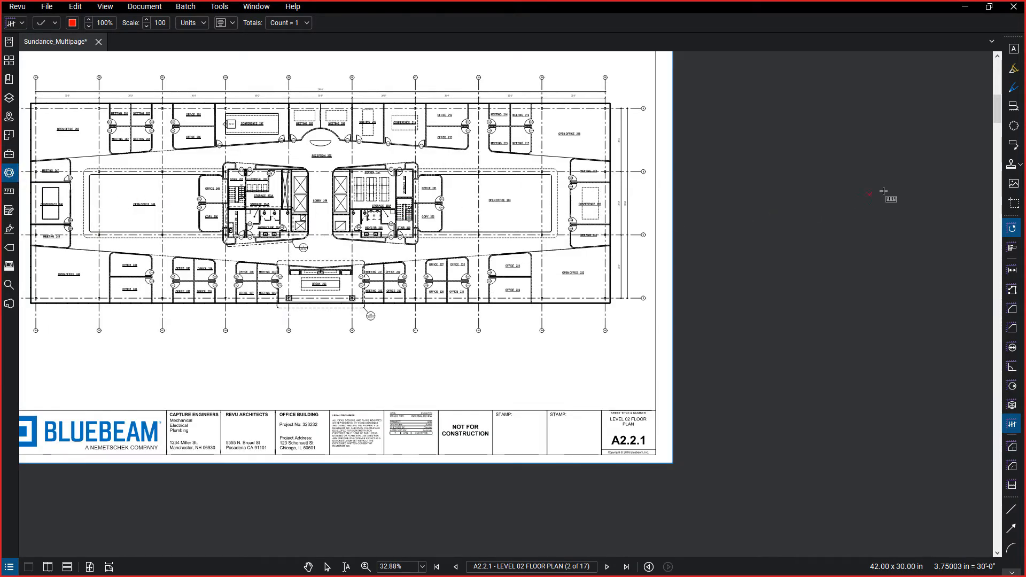
Draw a small cloud markup below the OPEN OFFICE 200 label on the floor plan.
click(1014, 125)
scroll(347, 150, up, 1)
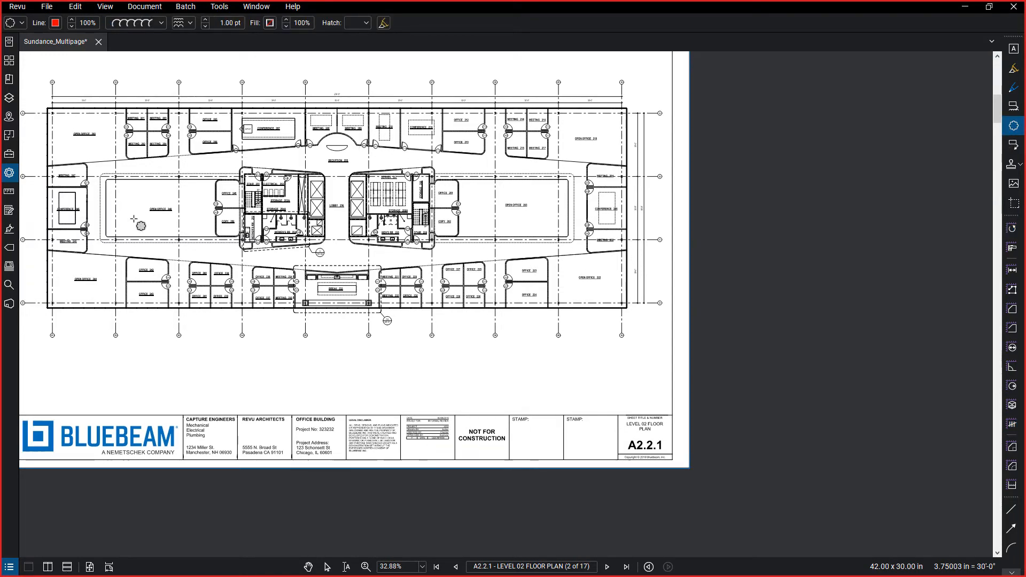
scroll(79, 219, up, 3)
scroll(80, 219, down, 2)
scroll(293, 216, up, 5)
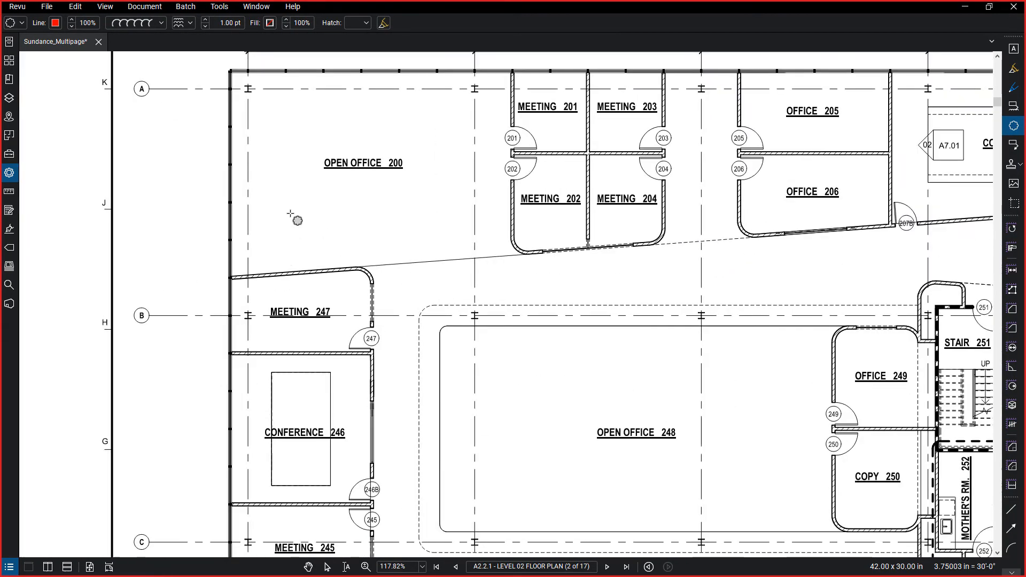
drag(550, 281, 507, 321)
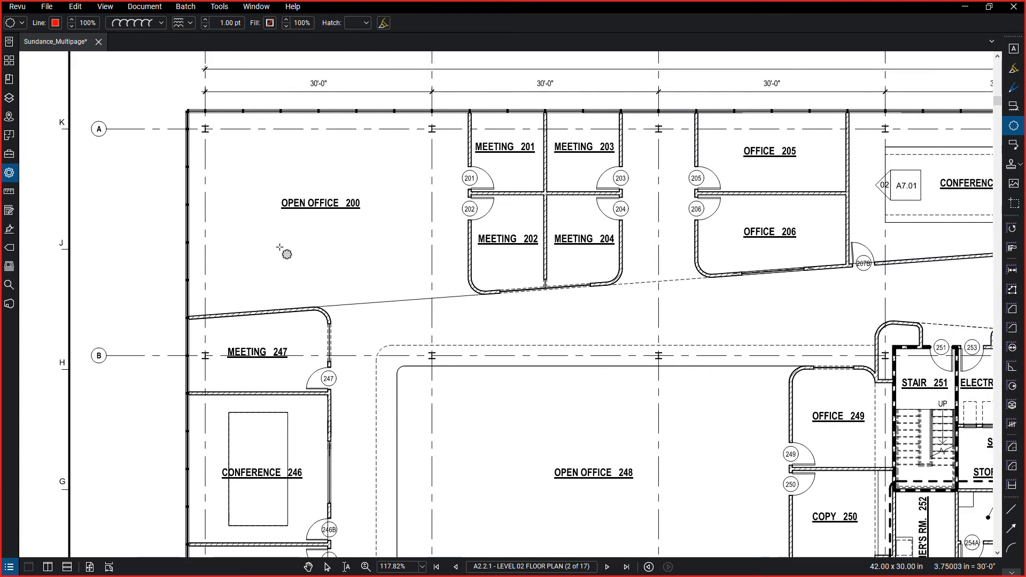
mouse_move(279, 246)
mouse_down()
mouse_move(301, 269)
mouse_move(294, 260)
mouse_up()
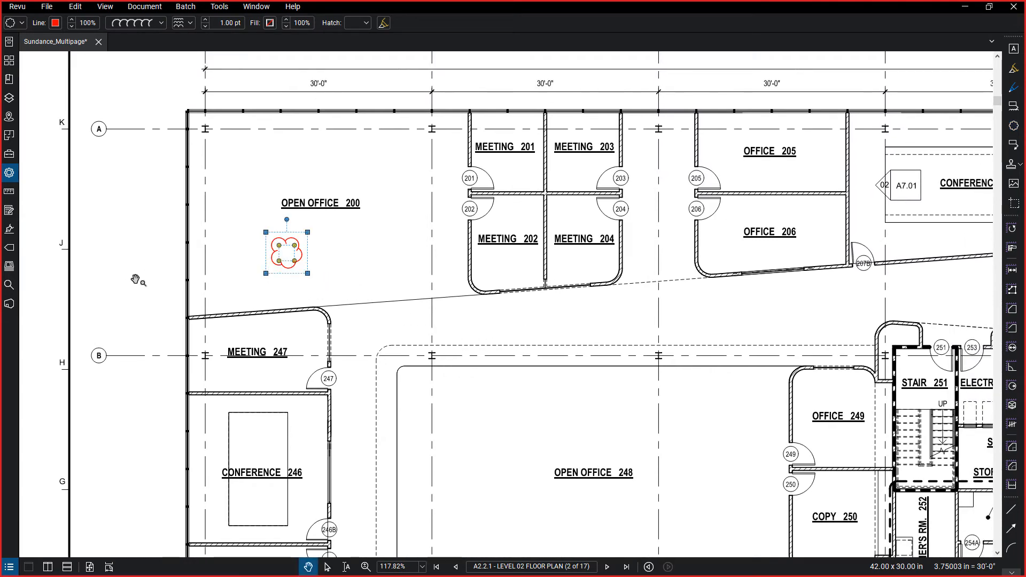
key(Escape)
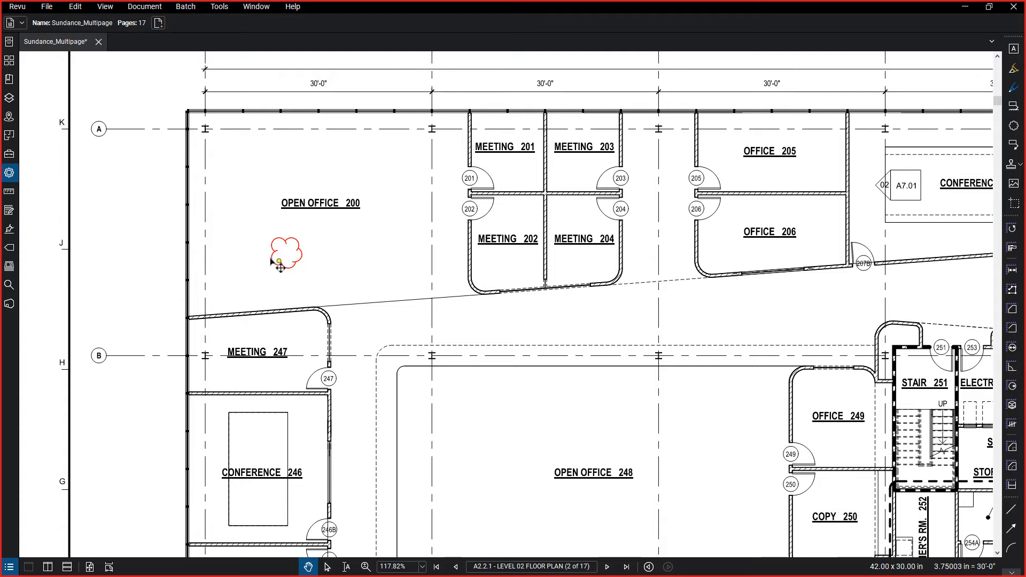
Set both the line and fill colours of the cloud in Open Office 200 to orange.
click(327, 567)
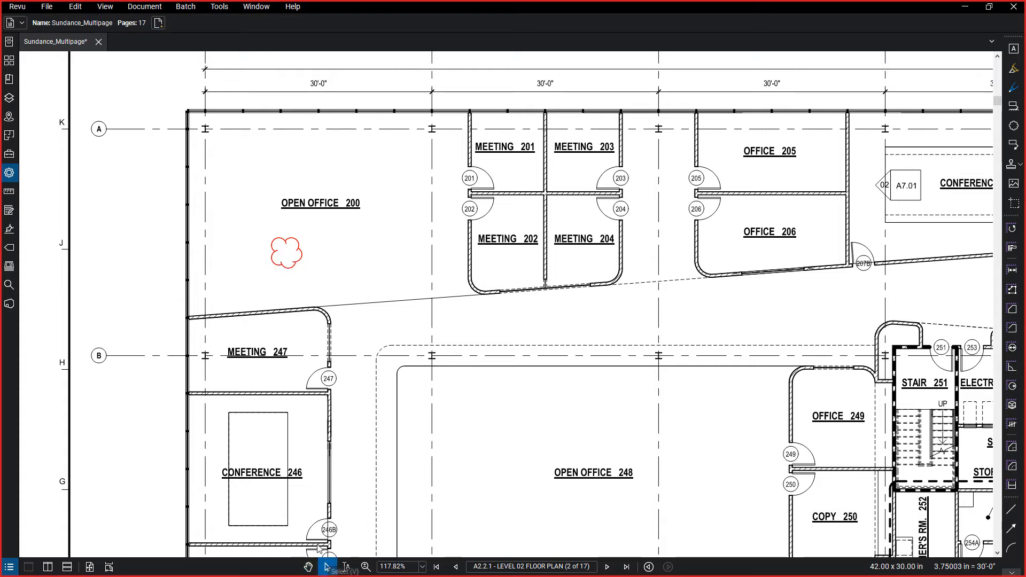
click(298, 264)
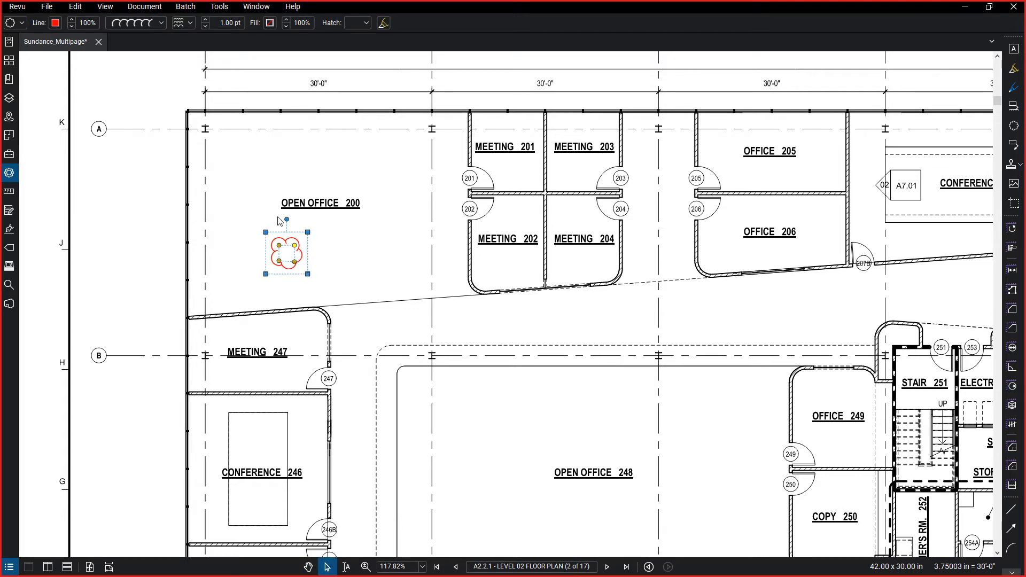
click(54, 23)
click(115, 80)
click(269, 24)
click(285, 66)
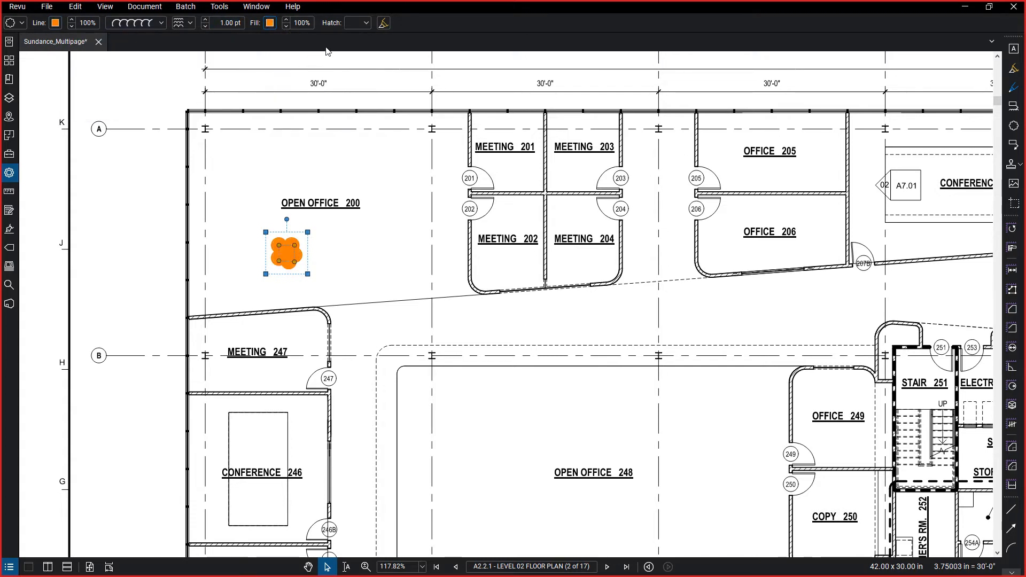
Apply a Diagonal Up hatch to the orange cloud and set the hatch colour to white.
click(356, 24)
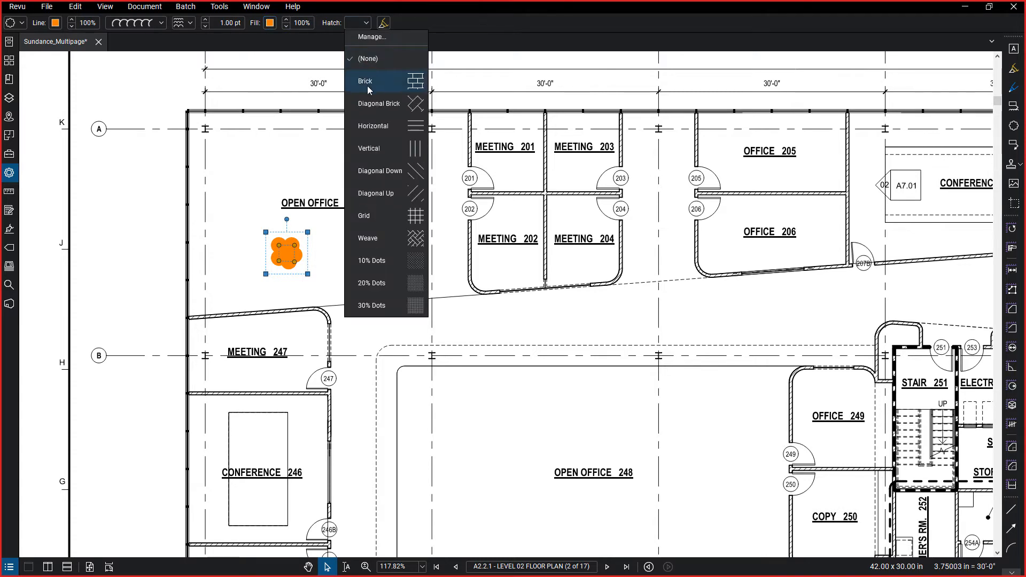
click(376, 194)
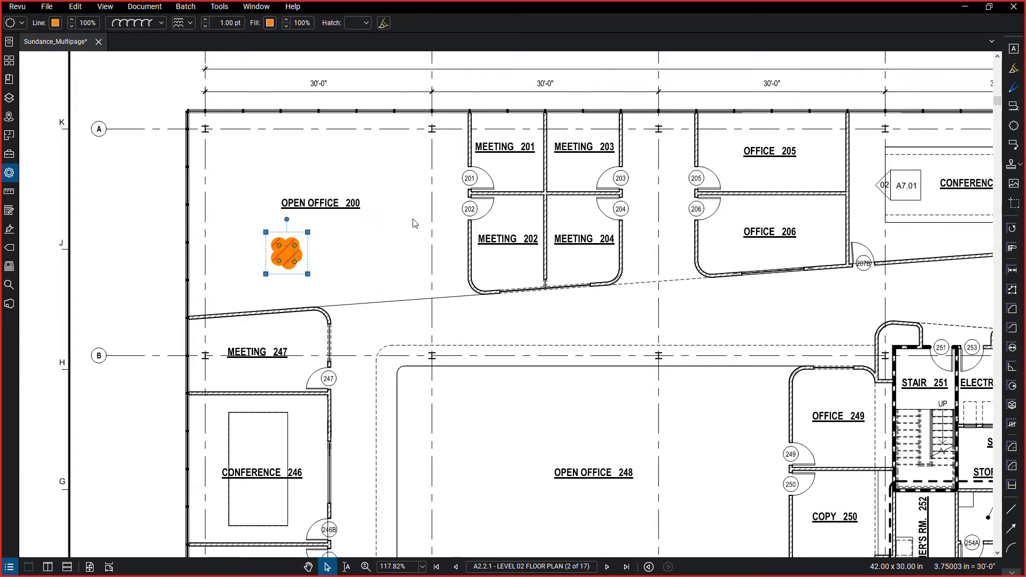
click(421, 23)
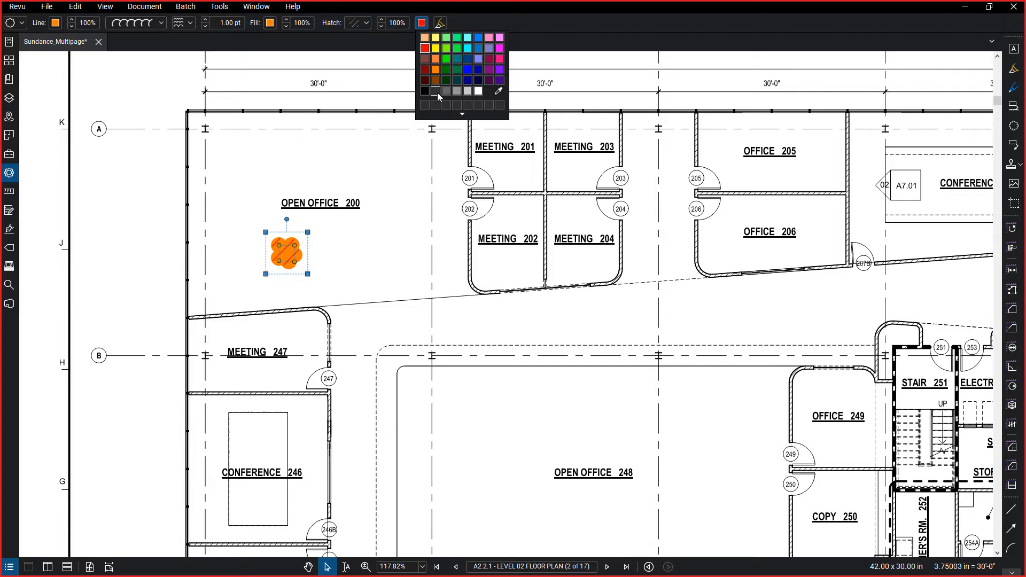
click(478, 92)
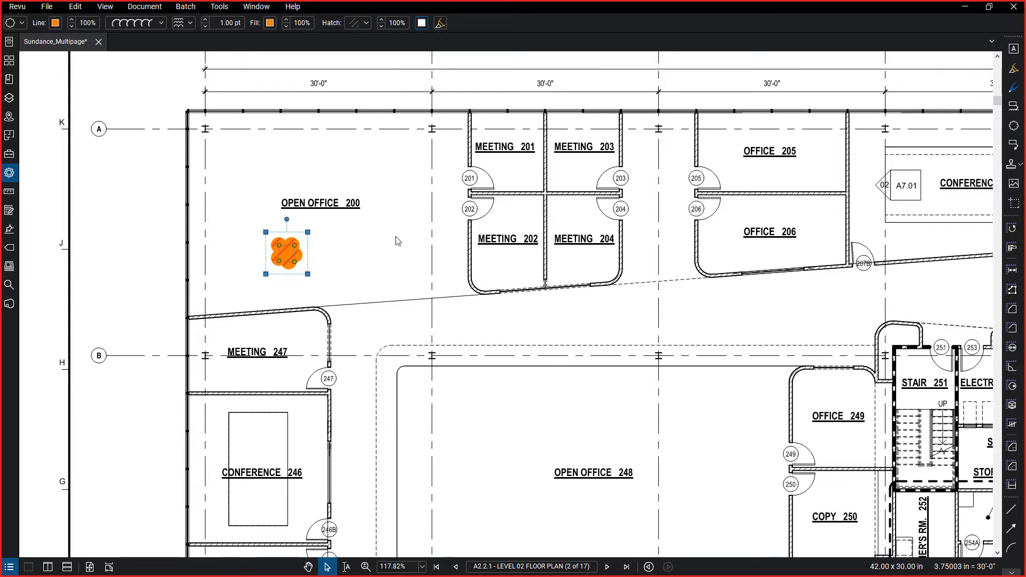
Add the orange hatched cloud in Open Office 200 to the General Measurements tool set in the Tool Chest.
click(153, 114)
click(291, 261)
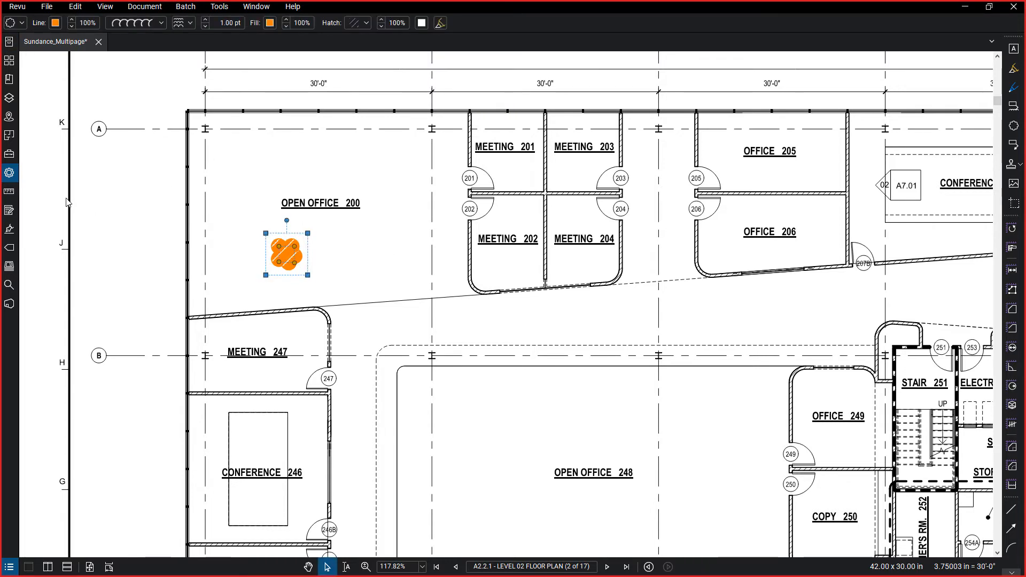
click(9, 154)
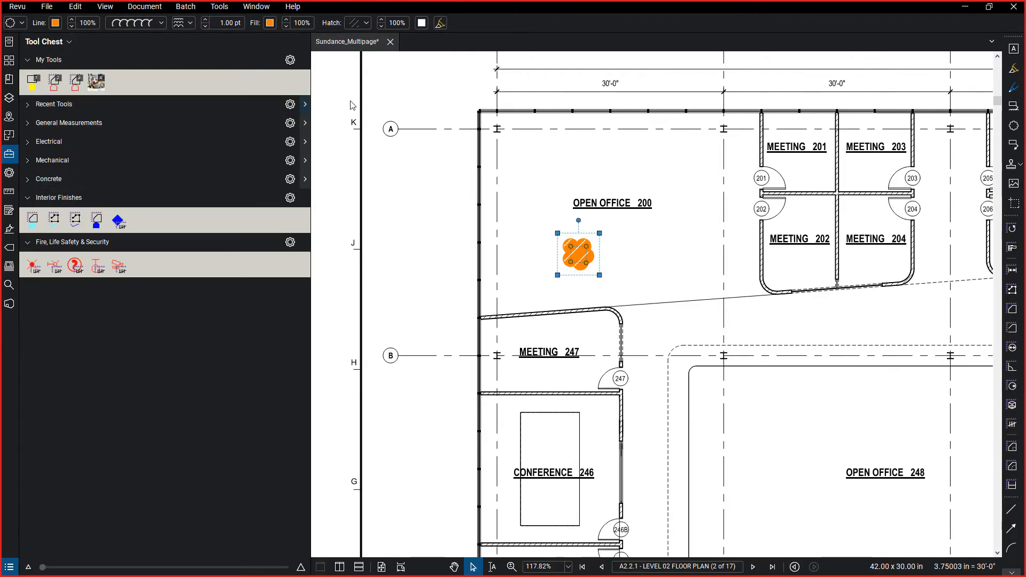
drag(311, 100, 246, 93)
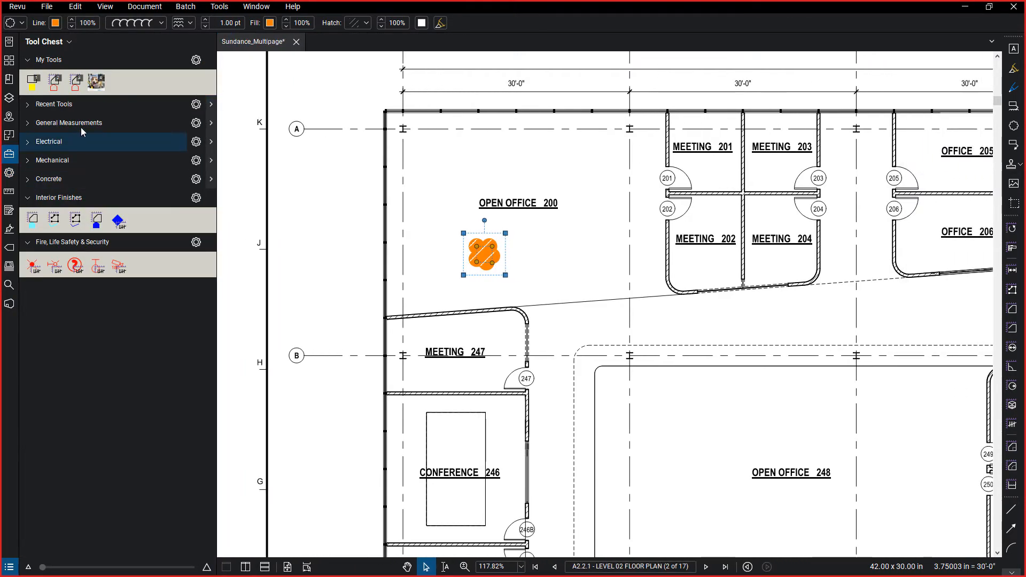
right_click(483, 259)
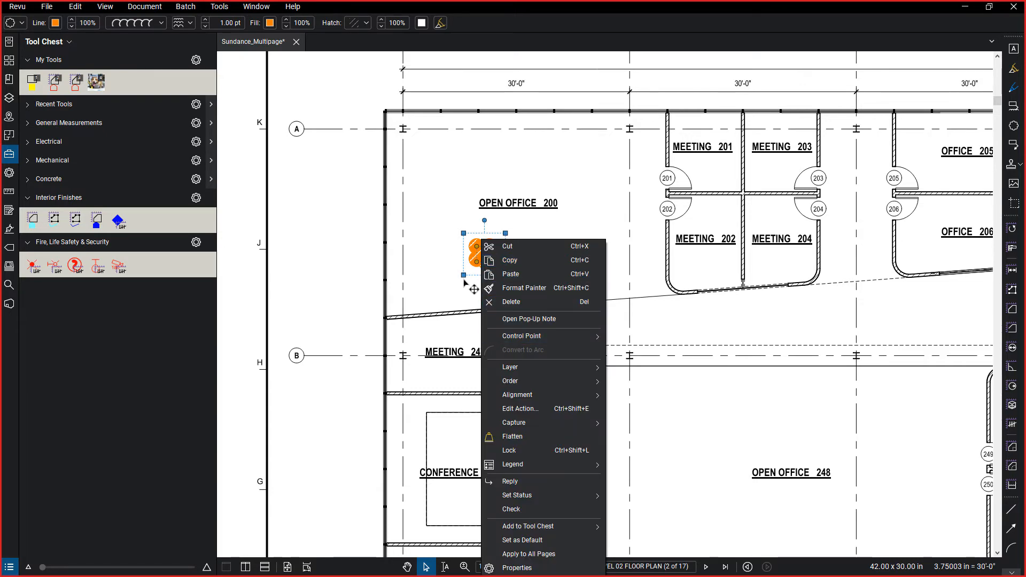
mouse_move(575, 532)
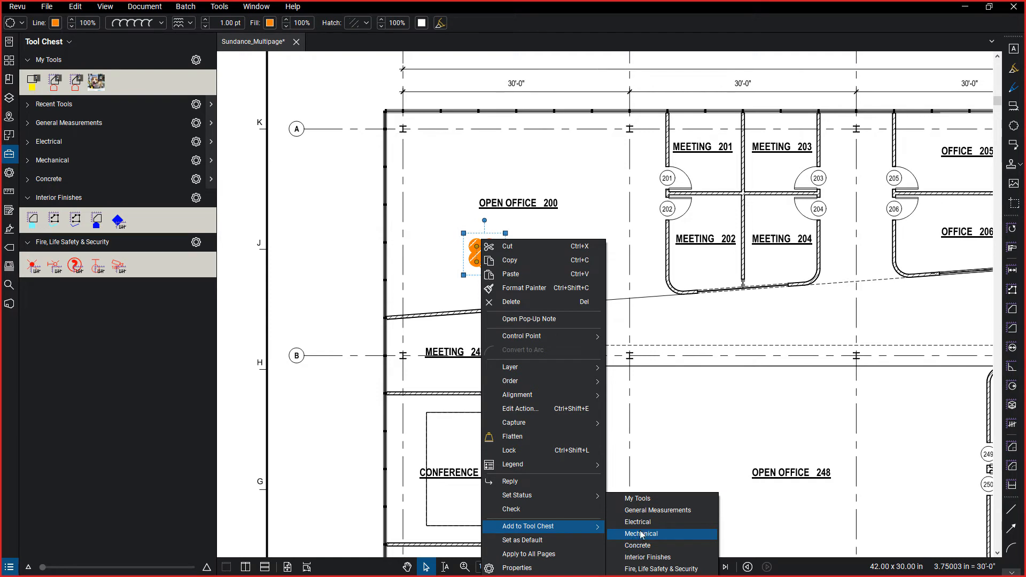
click(652, 512)
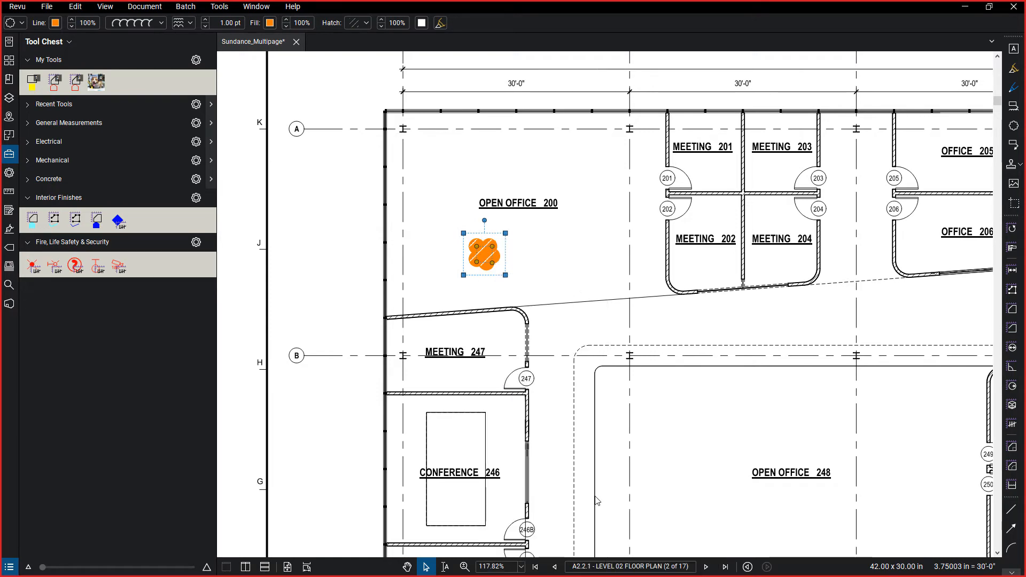
Create a count tool from the orange cloud saved in the General Measurements tool set.
click(26, 126)
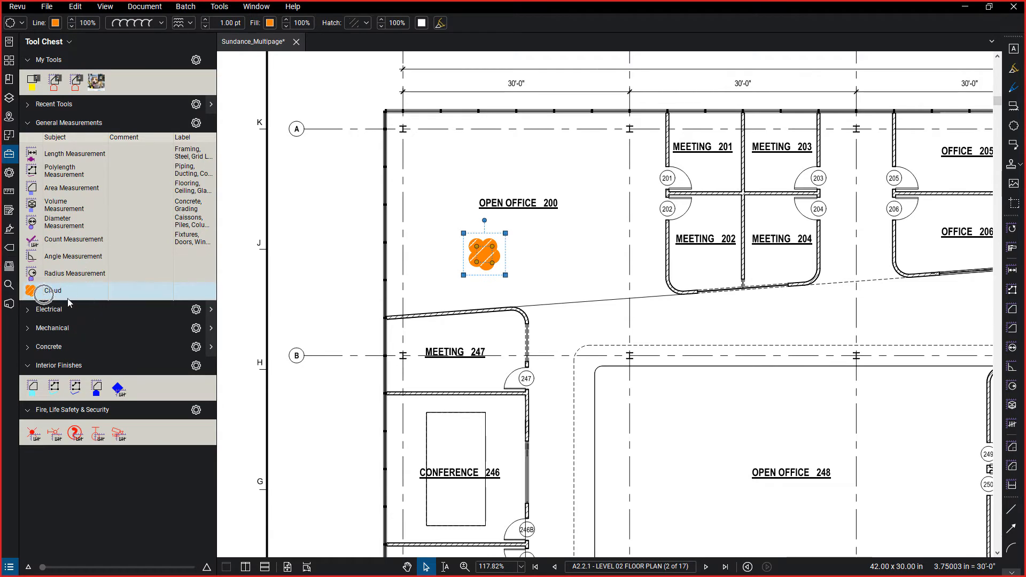
right_click(53, 292)
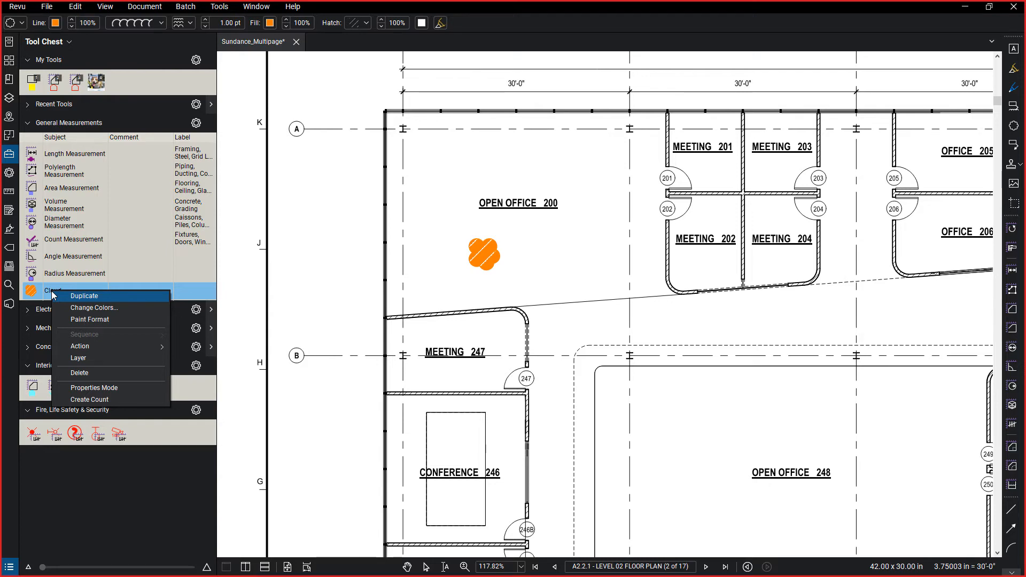
click(111, 401)
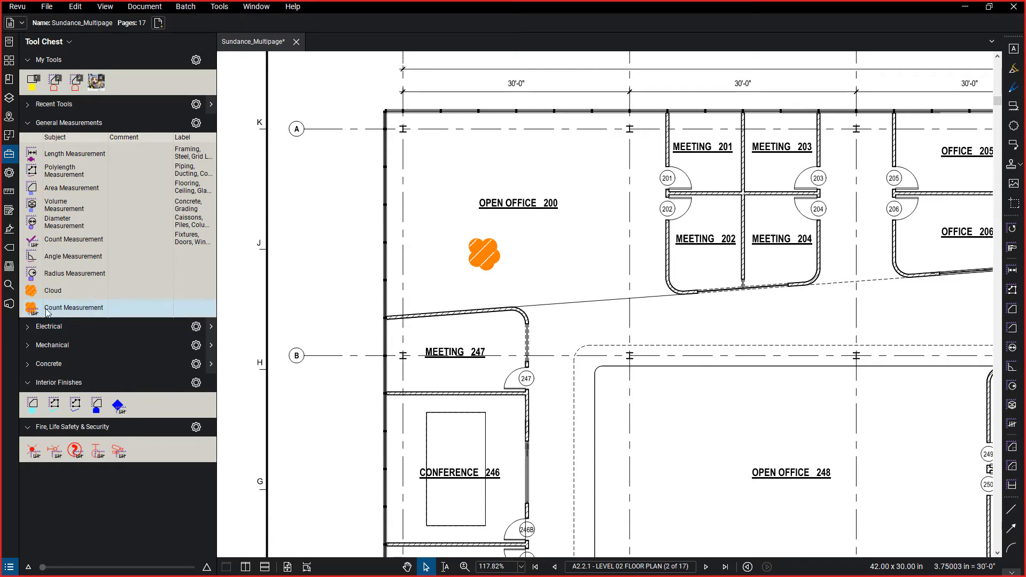
Place three orange cloud counts in Open Office 200, below Meeting 202 and in Open Office 248, and check them in the Markups List.
click(38, 313)
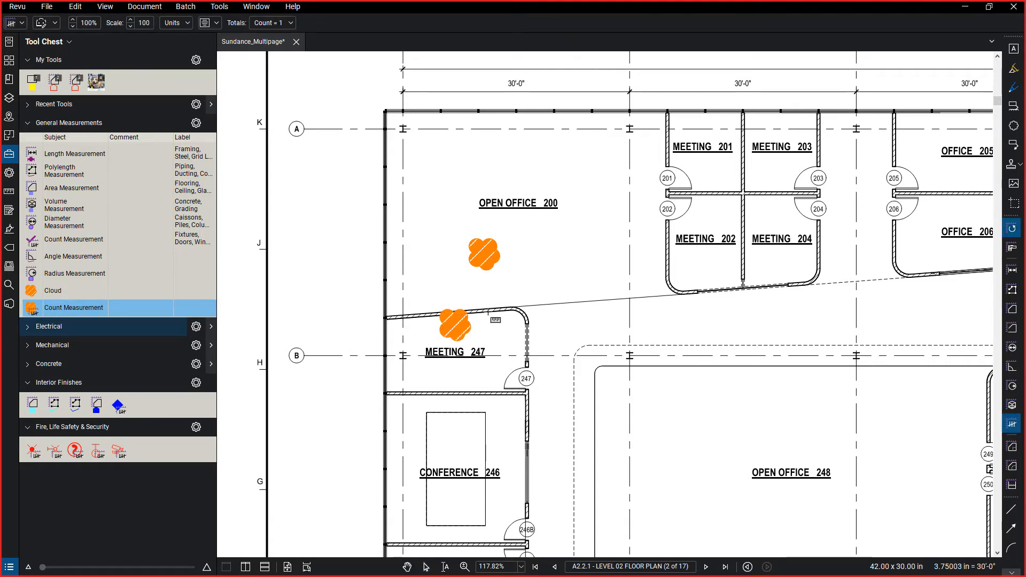
click(465, 161)
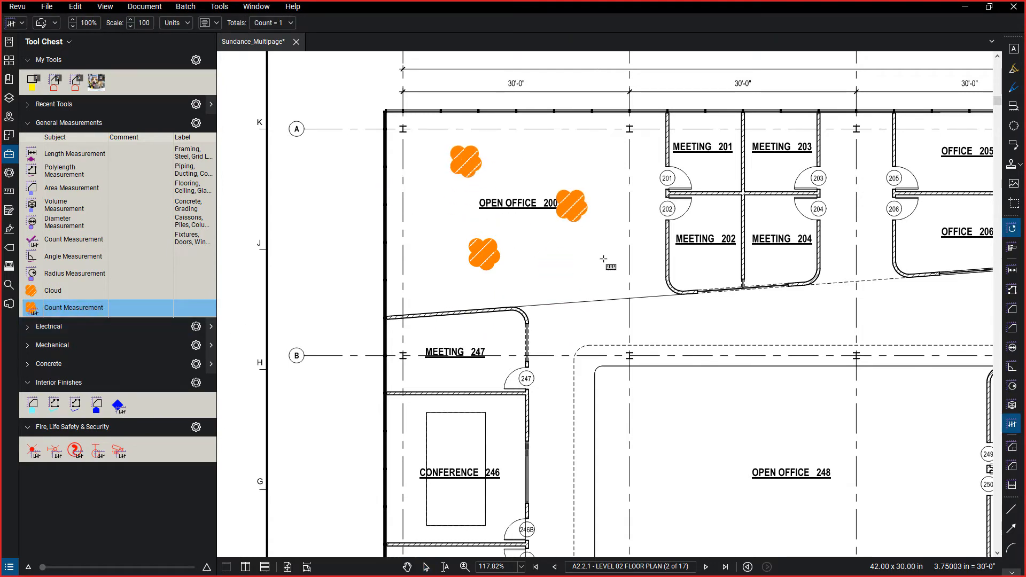
click(705, 320)
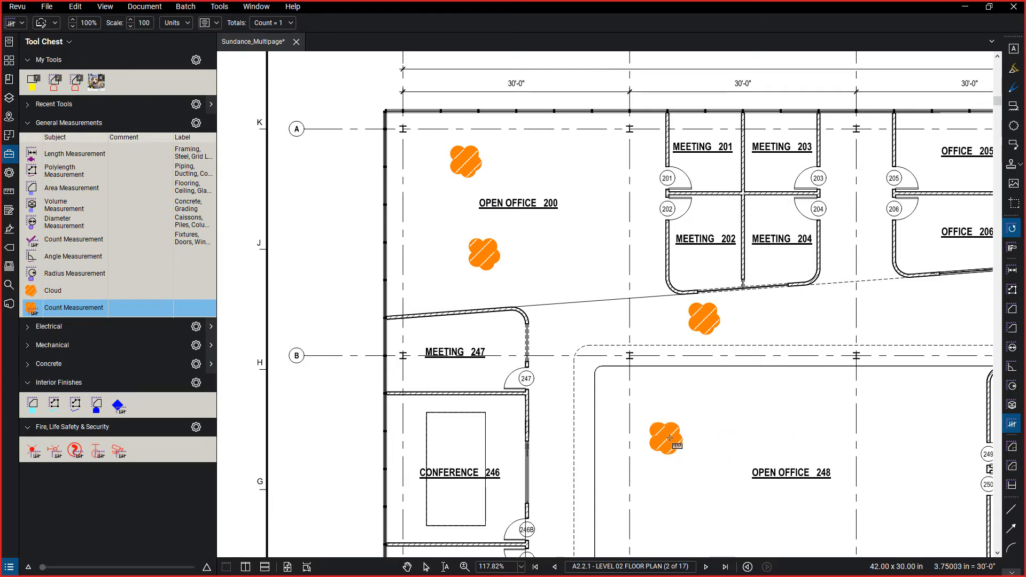
scroll(665, 438, down, 2)
drag(665, 438, 623, 396)
key(Escape)
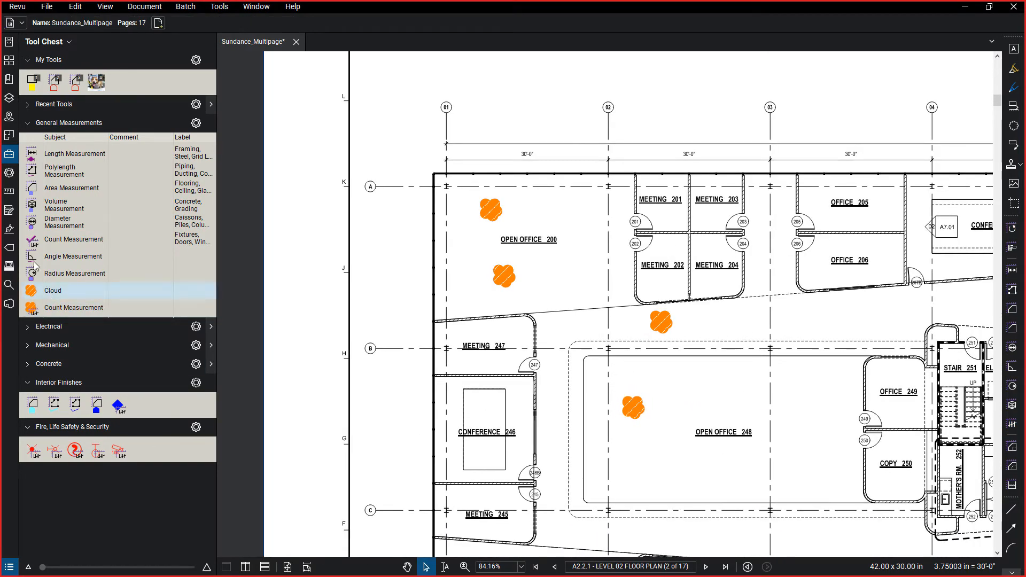
click(9, 568)
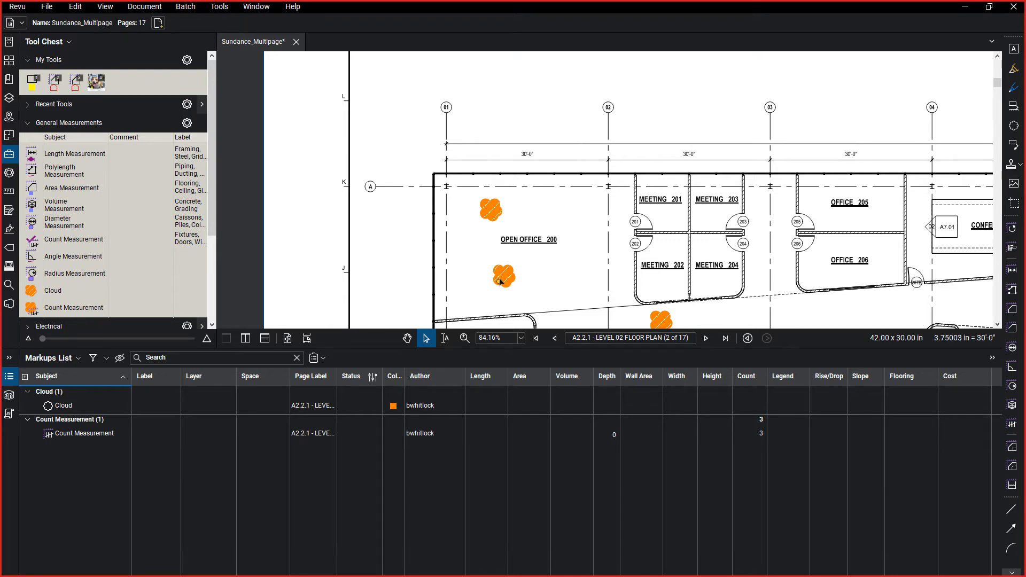
click(10, 376)
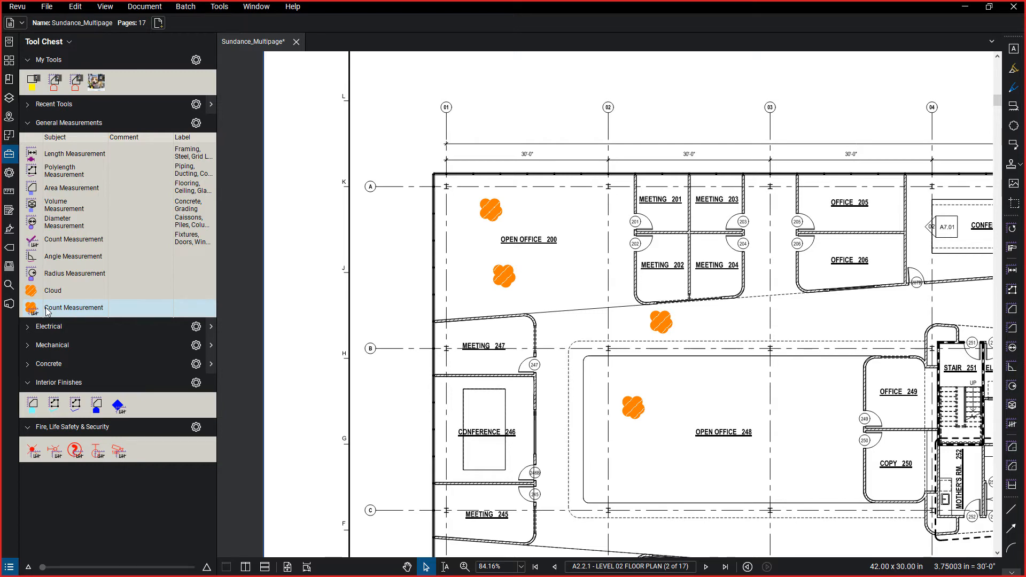
Review the General Measurements tool set's options, including export, and the import option for managing tool sets.
click(197, 123)
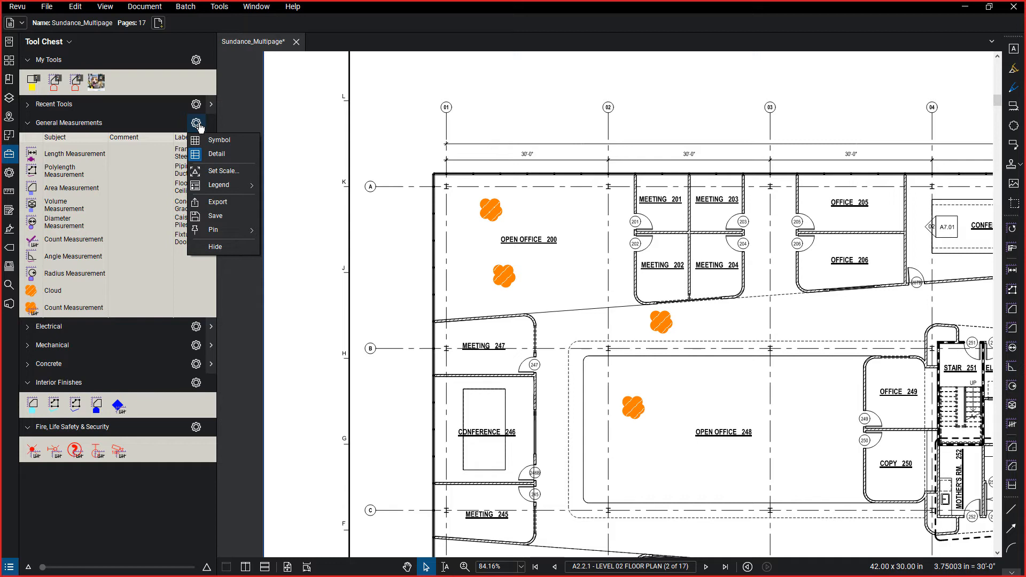
click(199, 124)
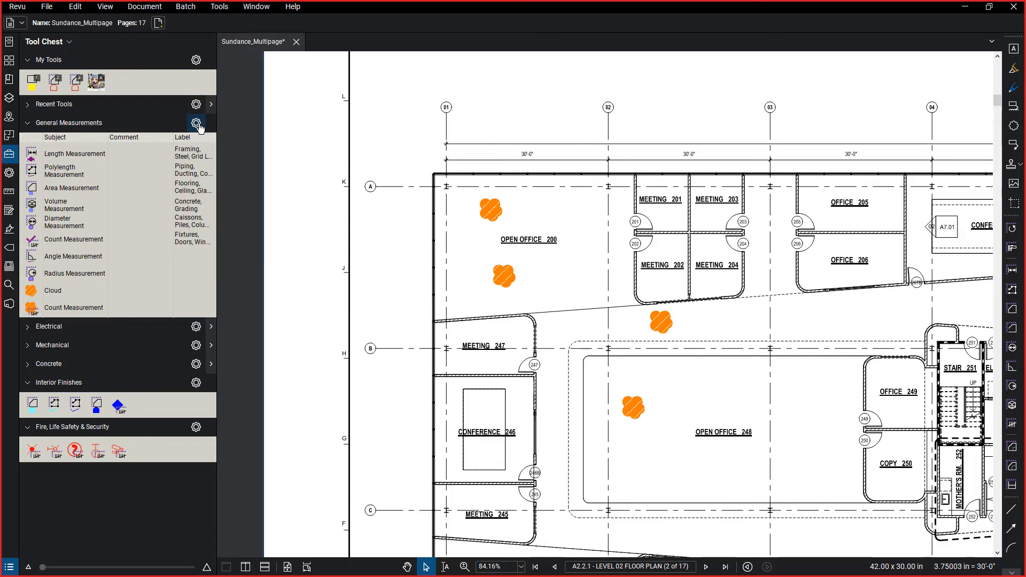
click(197, 123)
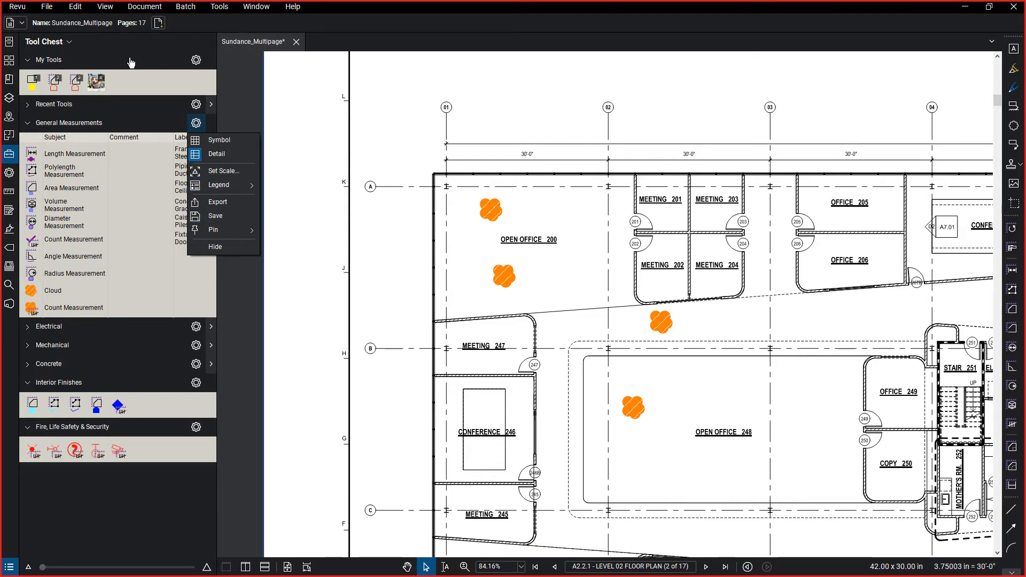
click(247, 130)
click(52, 49)
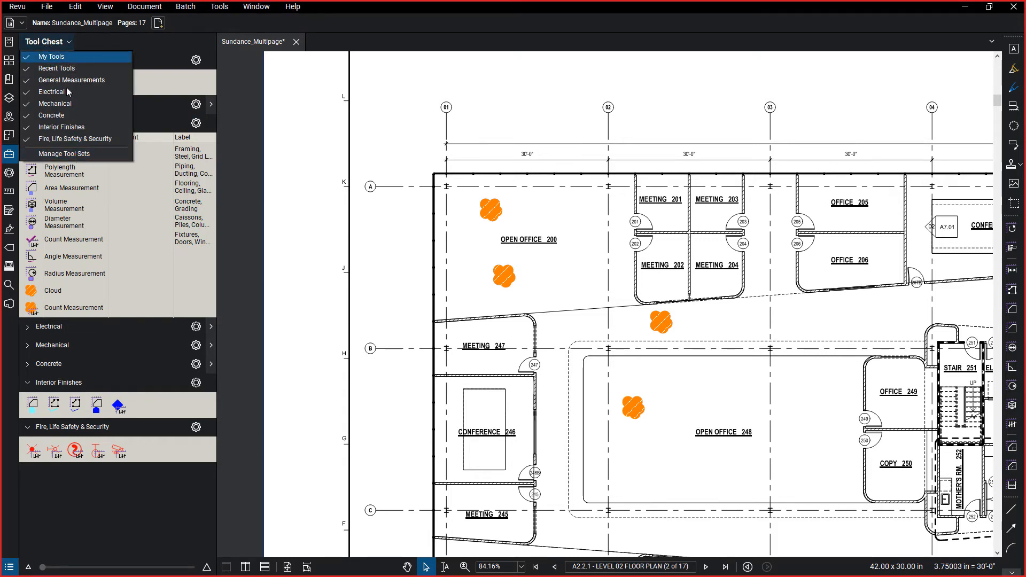
click(84, 155)
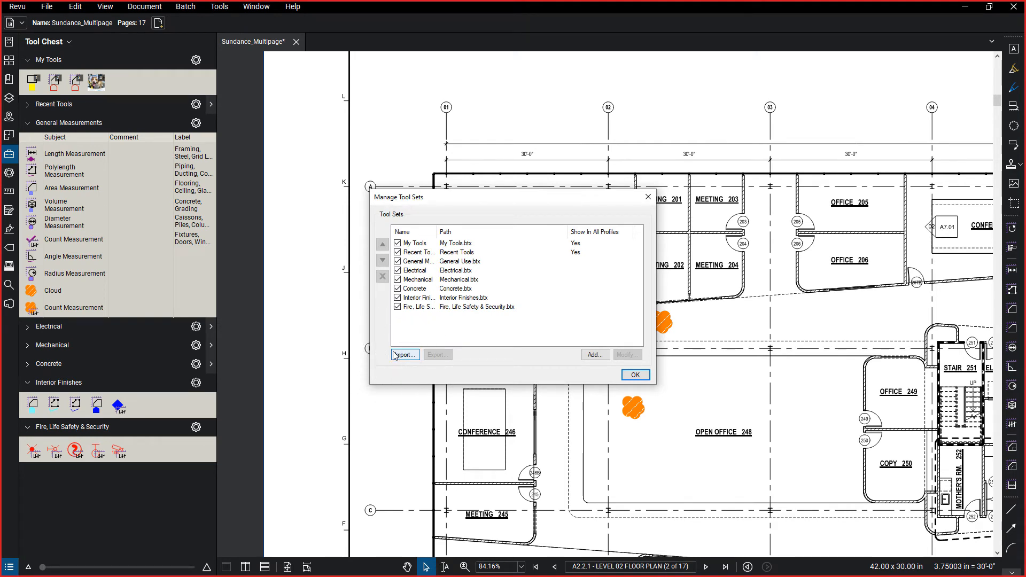
key(Escape)
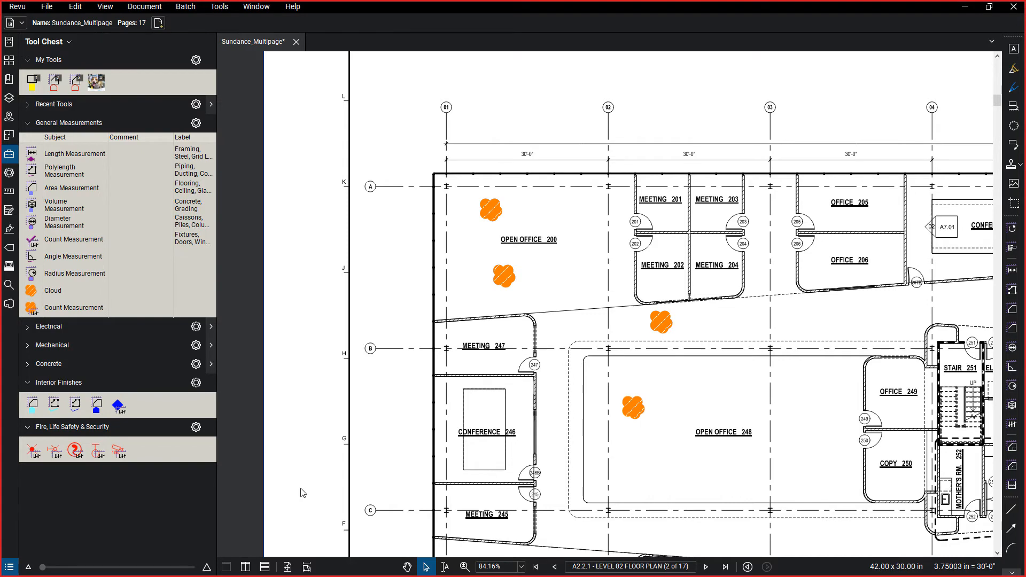
Hide the Tool Chest and go to the P2.02 - PLUMBING -LEVEL 2 sheet using the page thumbnails.
scroll(366, 500, down, 1)
click(9, 154)
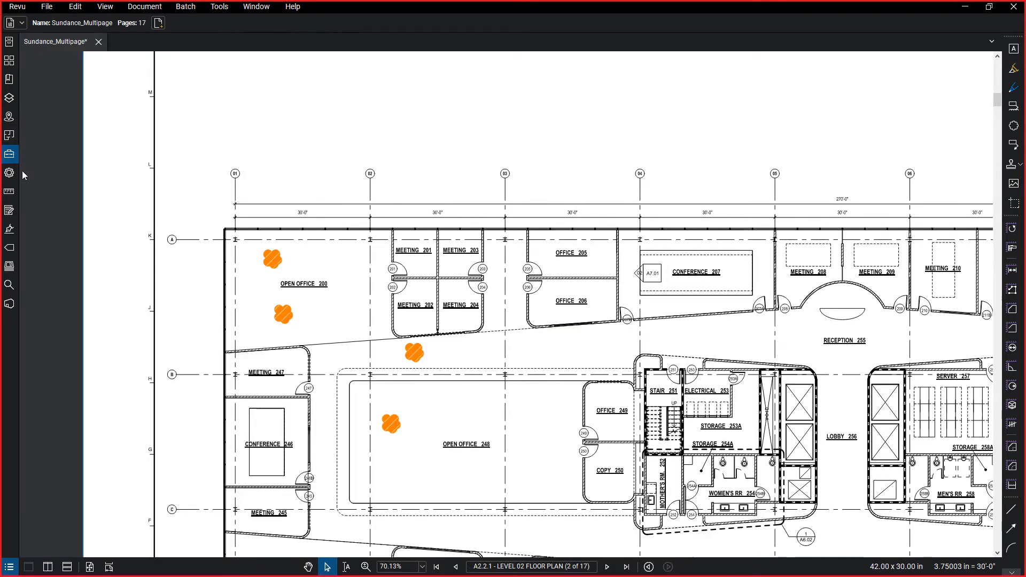
click(9, 62)
scroll(131, 321, down, 5)
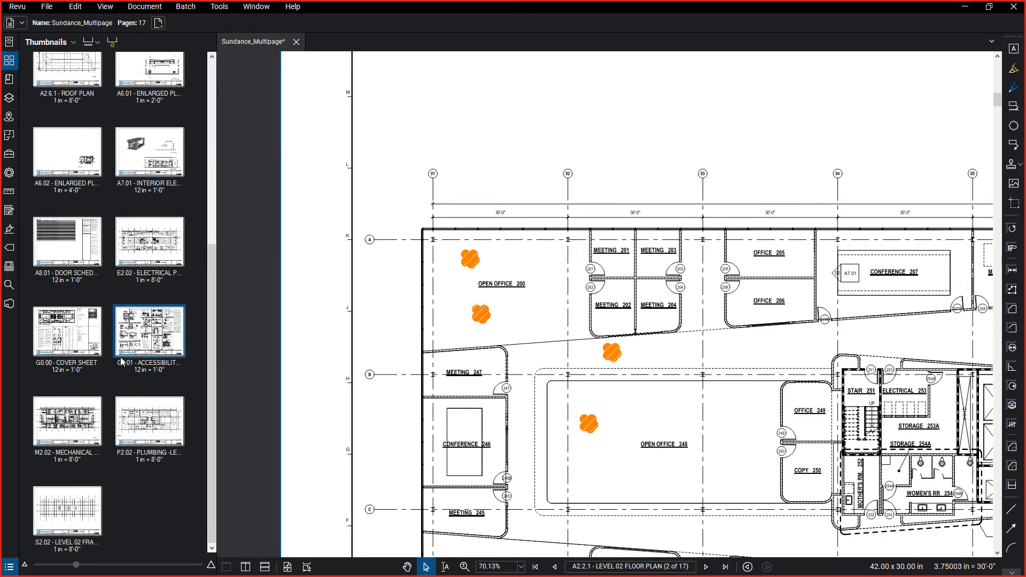
click(150, 421)
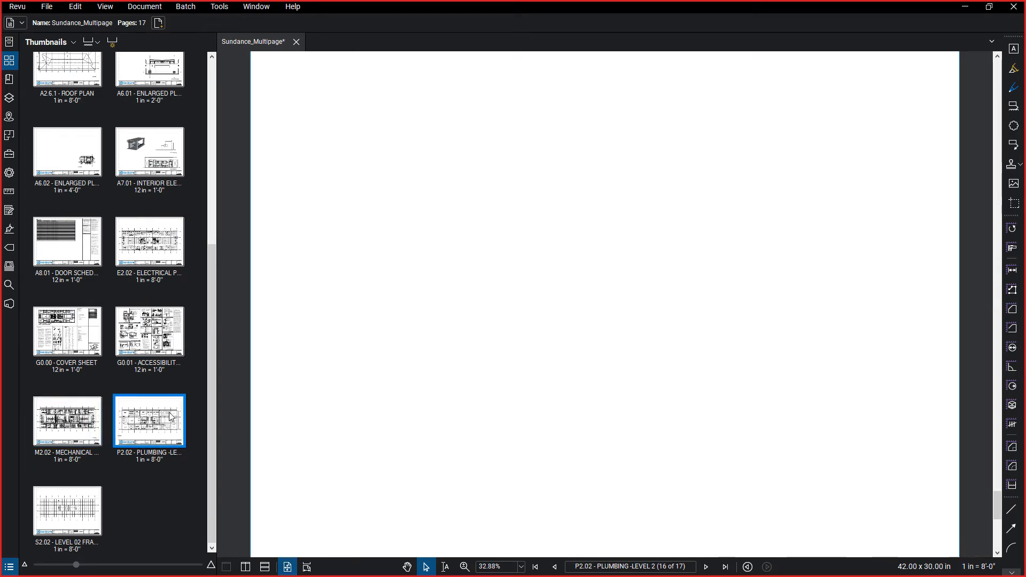
scroll(417, 338, up, 4)
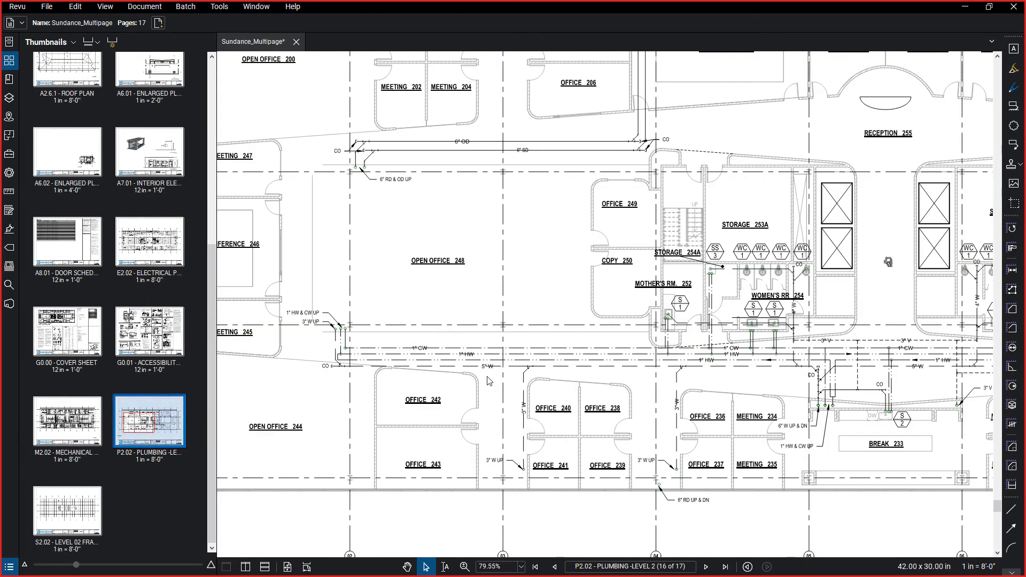
scroll(417, 338, down, 1)
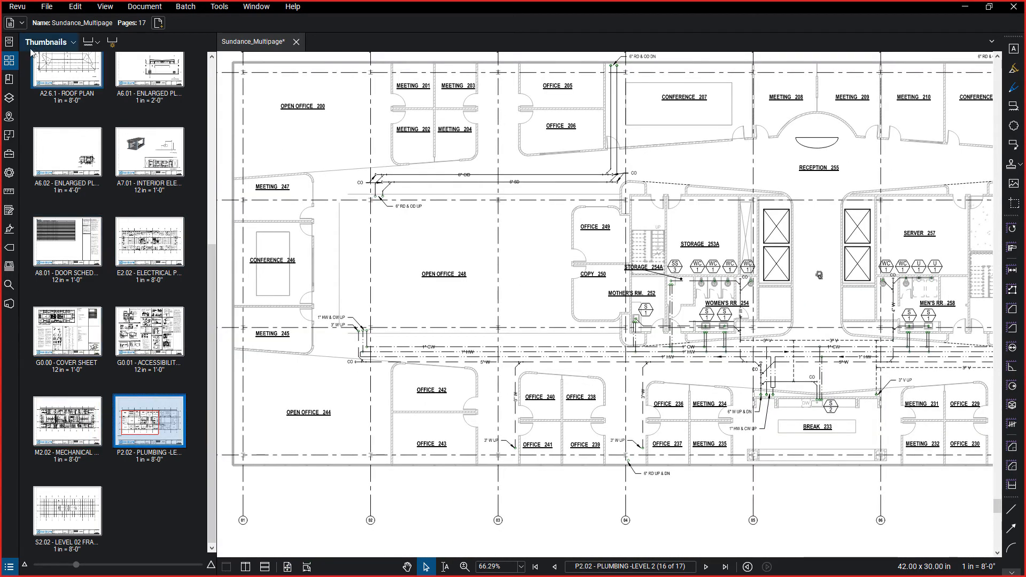
click(9, 61)
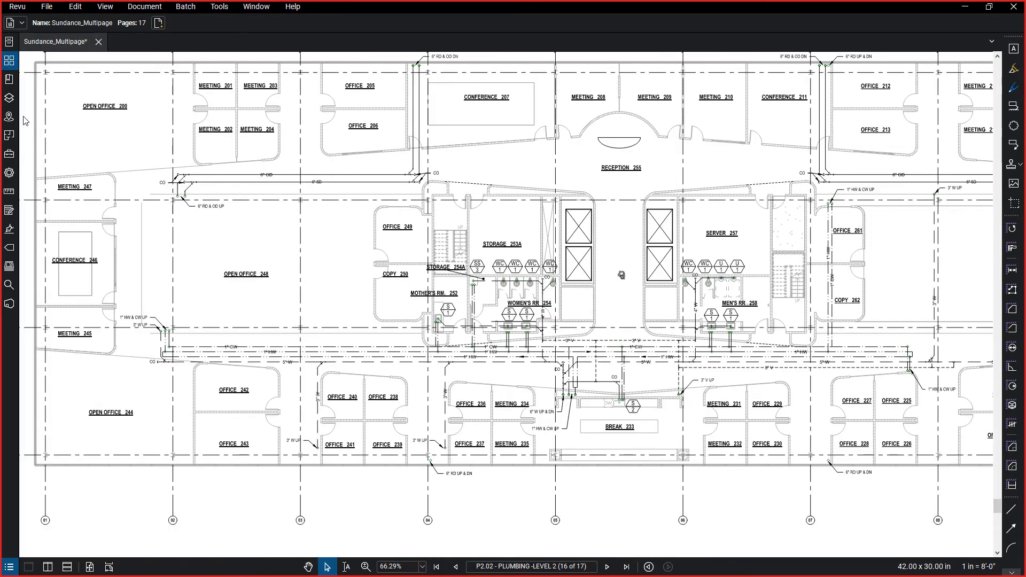
Calibrate the Level 2 plumbing sheet by setting the distance between grid lines A and B to 30 feet for the current page.
scroll(375, 224, down, 2)
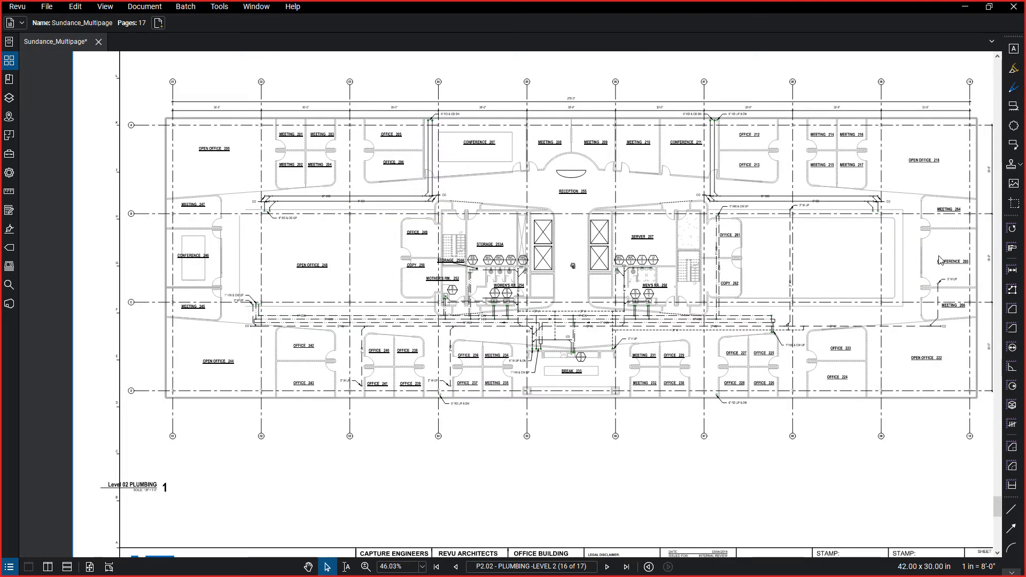
scroll(941, 261, up, 6)
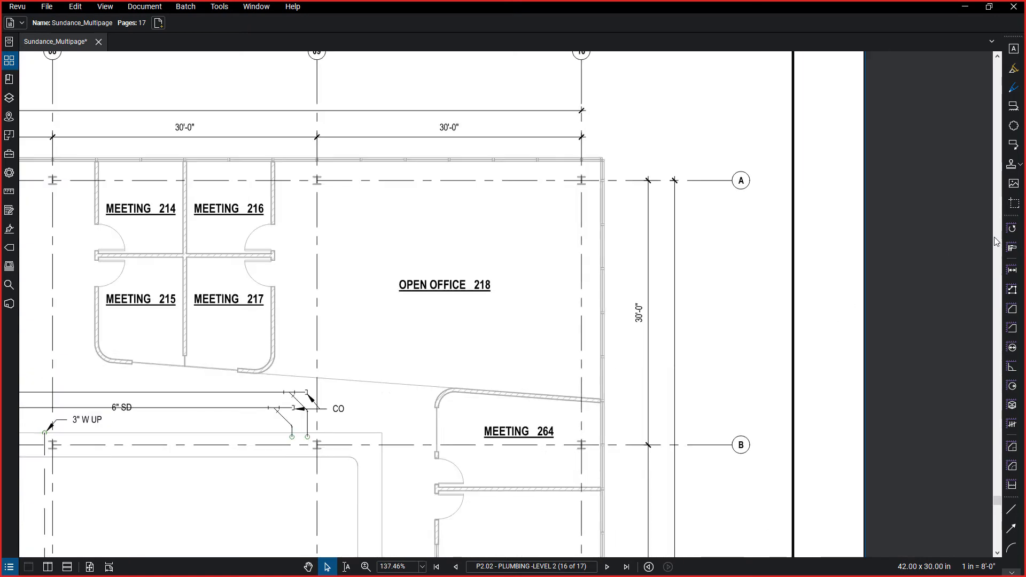
click(1012, 249)
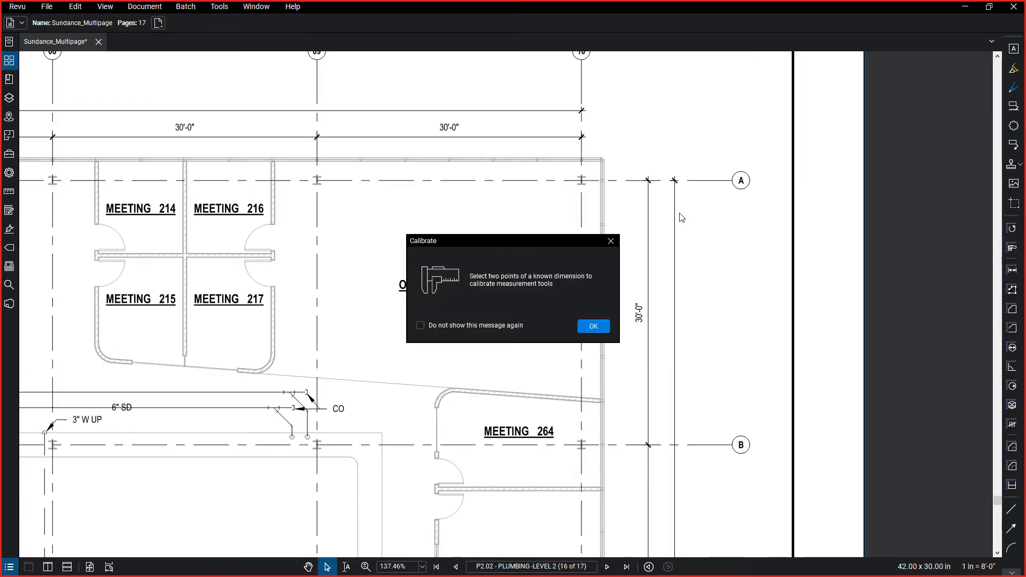
click(594, 326)
click(626, 181)
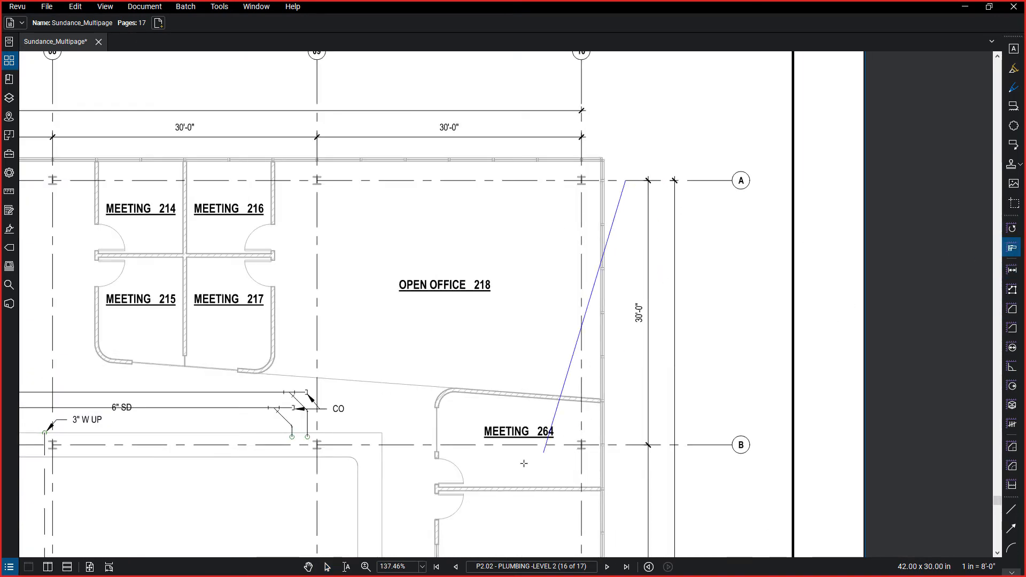
shift+click(629, 446)
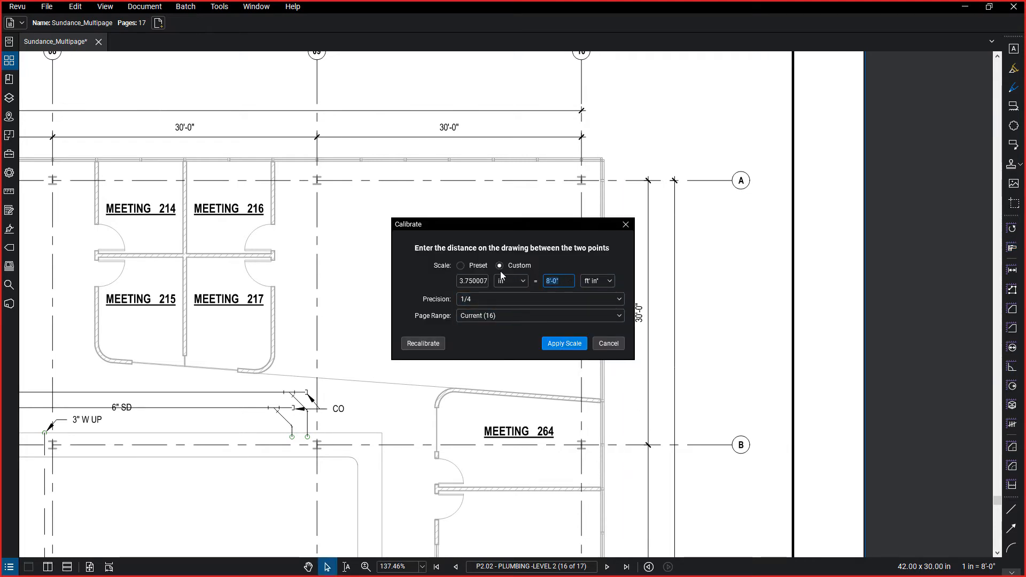
text(30)
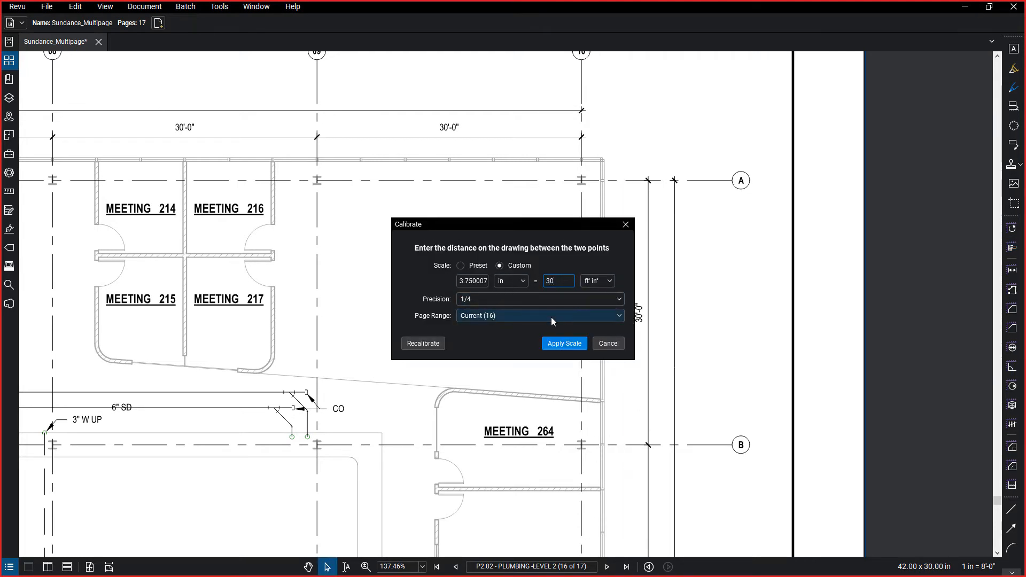
click(560, 344)
scroll(483, 354, down, 5)
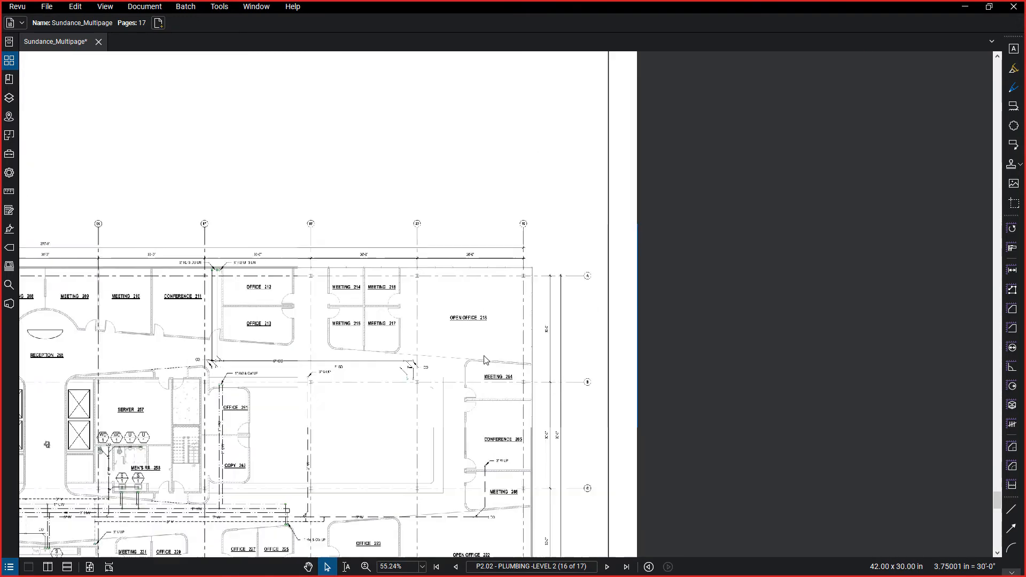
scroll(386, 351, down, 1)
mouse_move(393, 350)
mouse_down()
mouse_move(800, 250)
mouse_move(857, 147)
mouse_up()
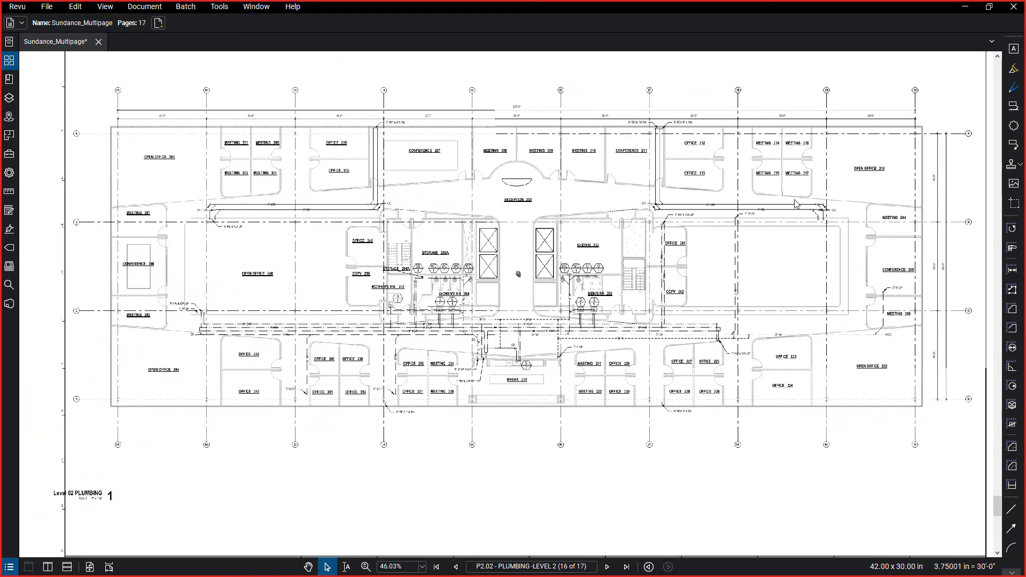
Add a length measurement between grid lines 05 and 06, just above the overall dimension at the plan's upper edge.
click(1019, 272)
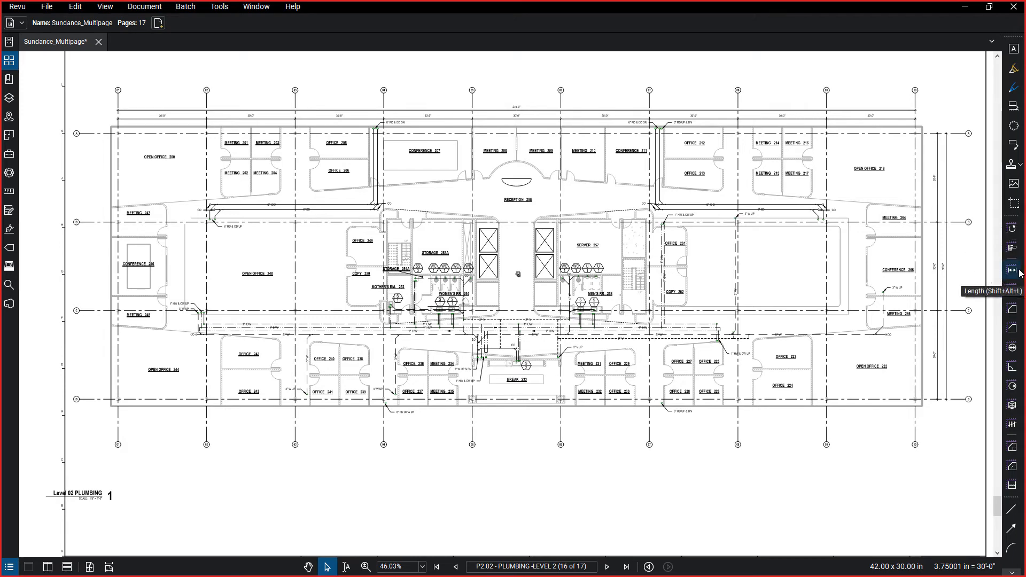
scroll(472, 115, up, 5)
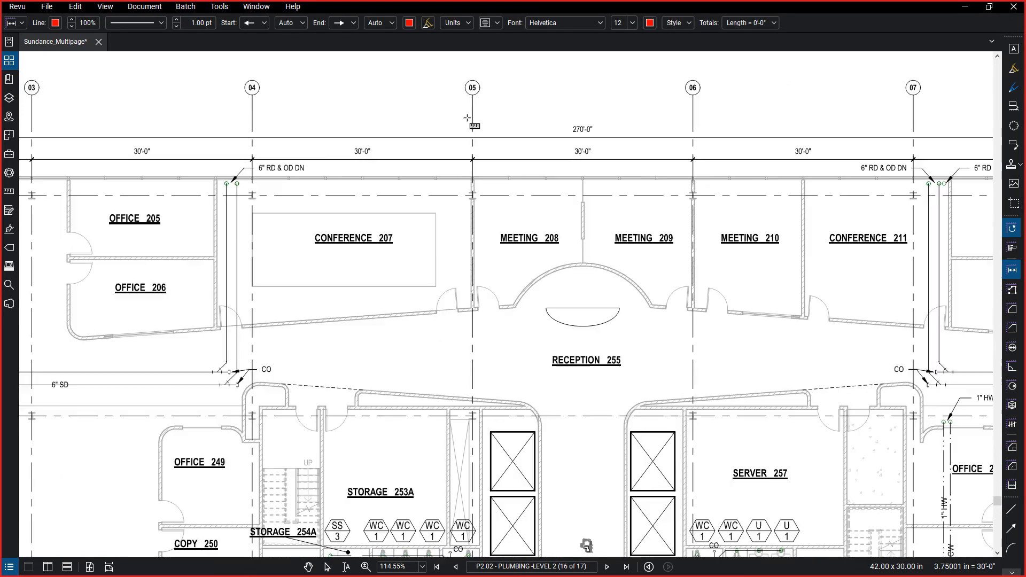
click(473, 115)
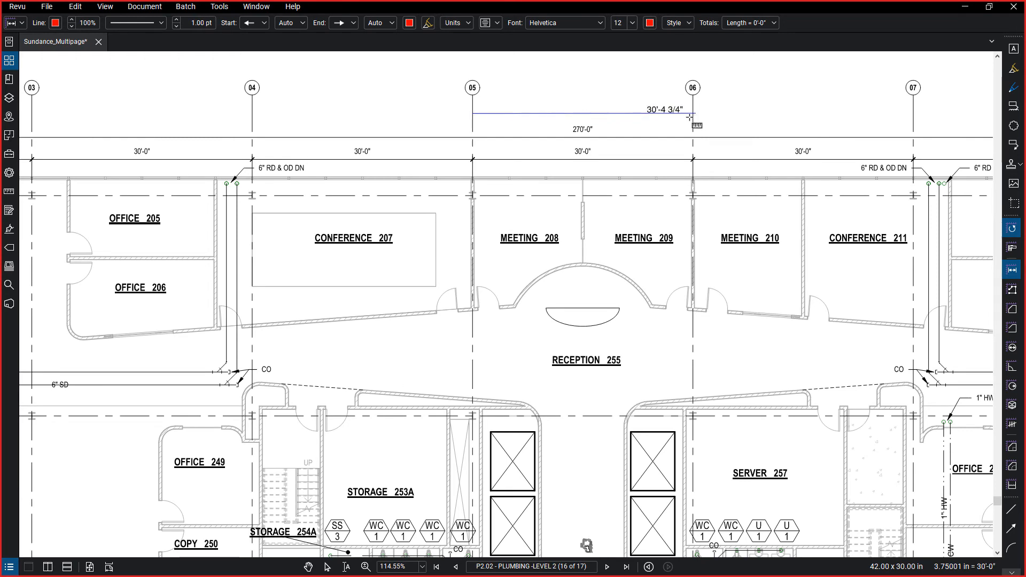
click(694, 114)
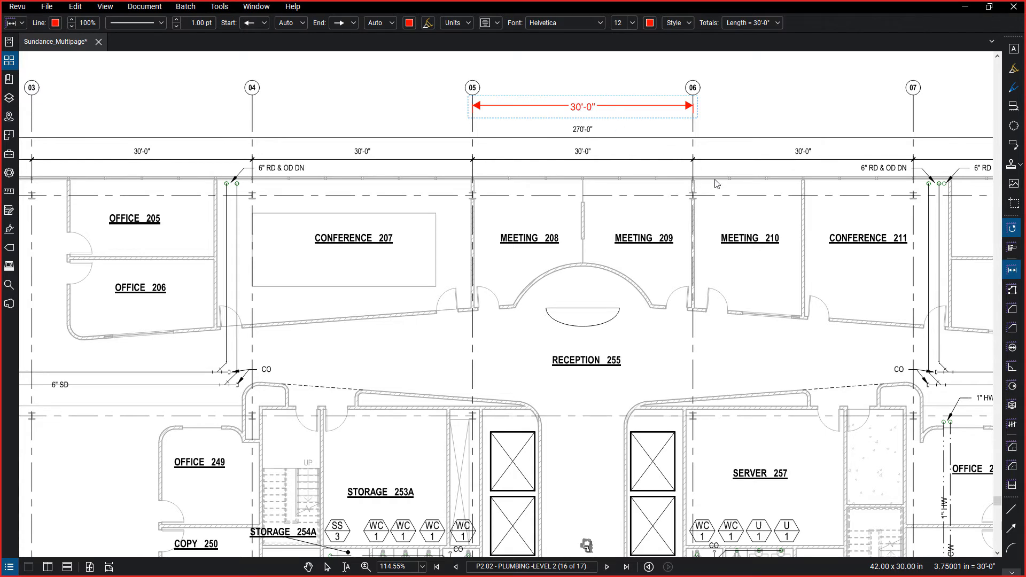
key(Escape)
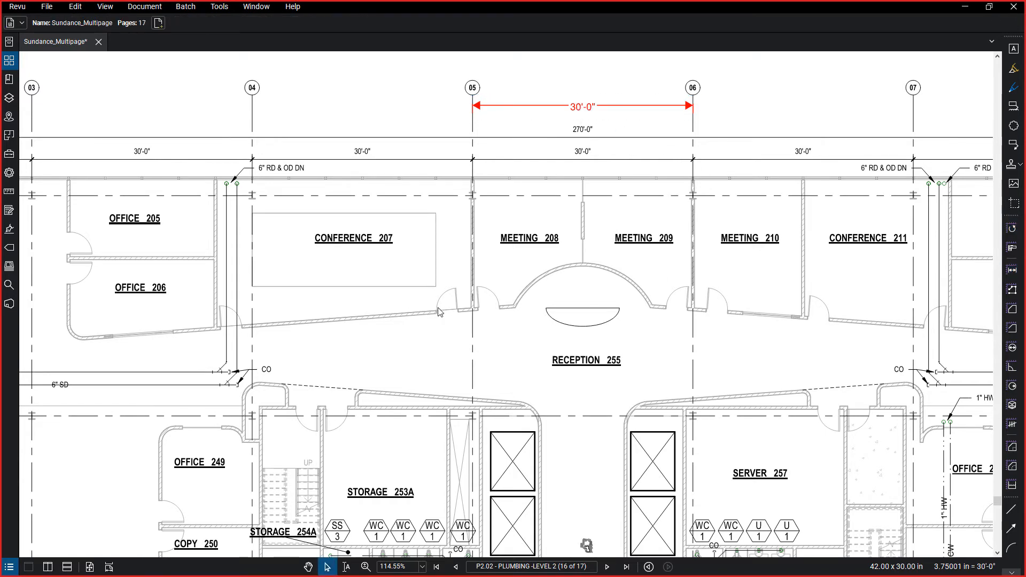
click(1012, 290)
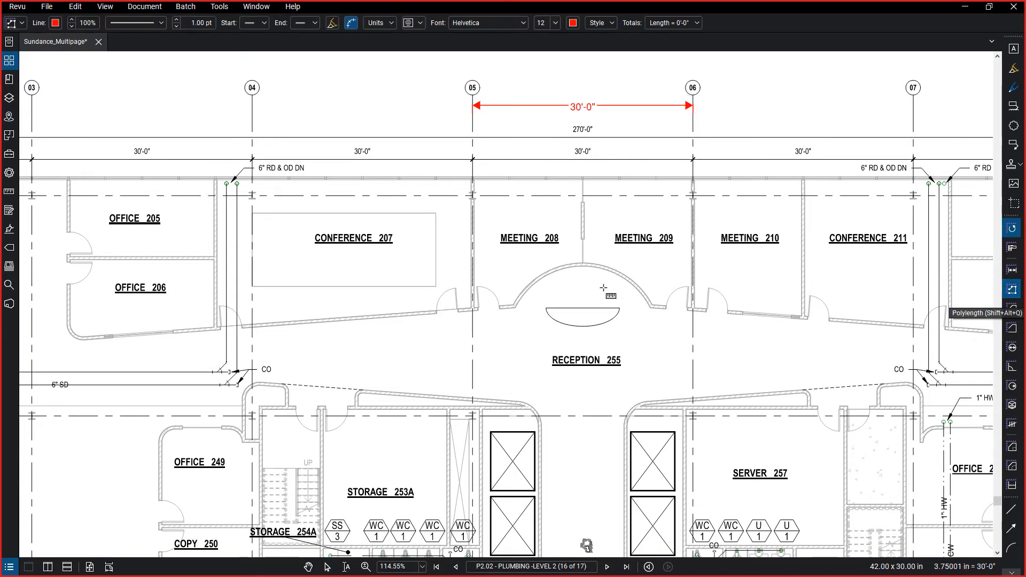
scroll(604, 323, down, 3)
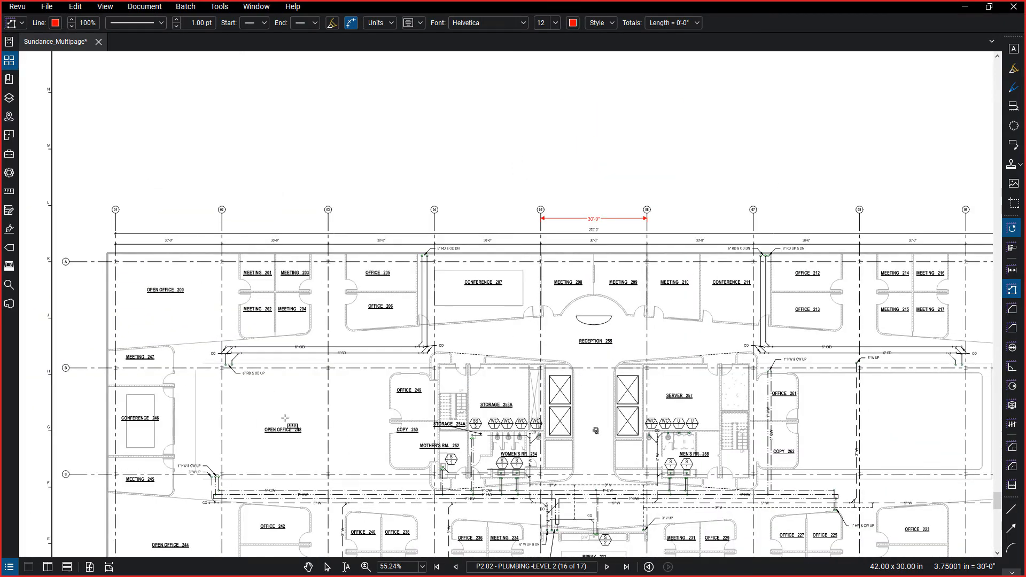
mouse_move(277, 465)
mouse_down()
mouse_move(380, 408)
mouse_move(396, 359)
mouse_up()
scroll(348, 413, up, 9)
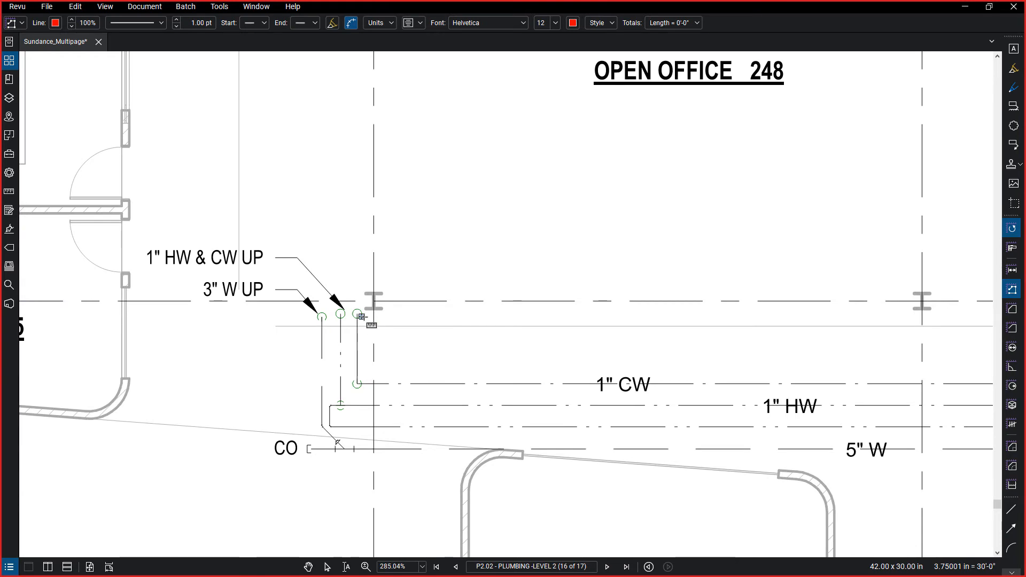
click(357, 314)
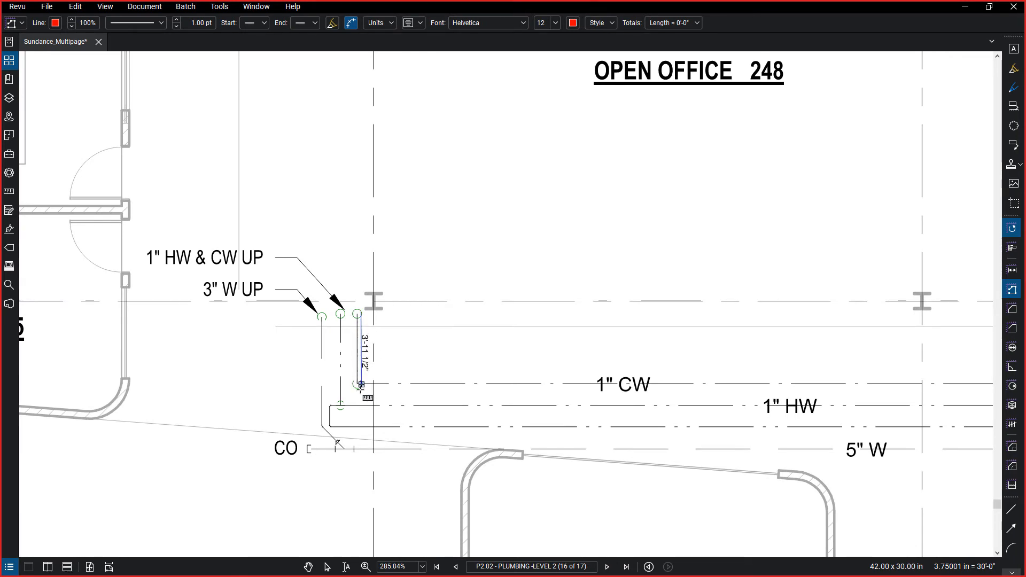
key(Escape)
key(Escape)
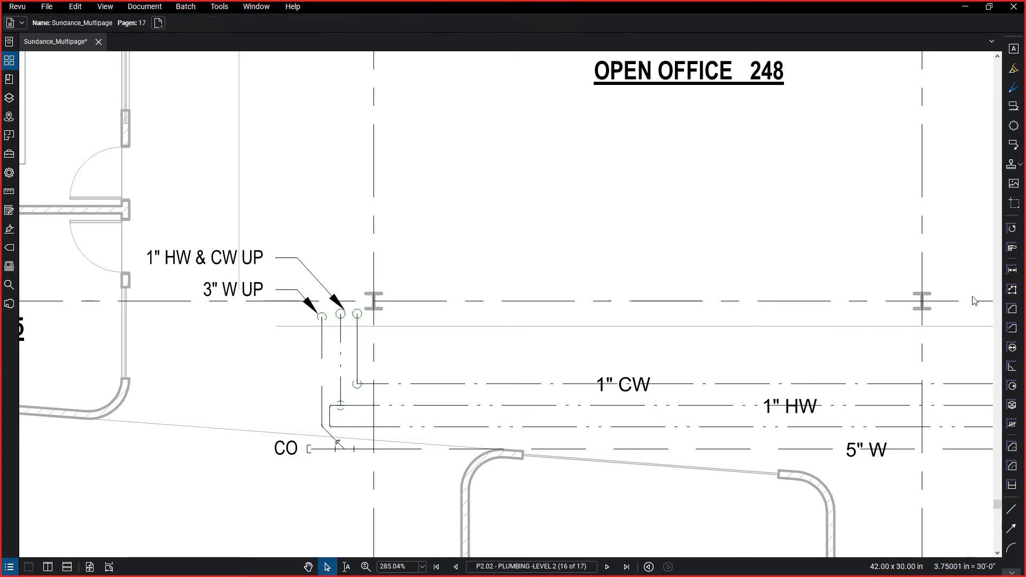
Trace a polylength measurement along the 1" CW pipe from its riser near Open Office 248, around the bend, to just below Women's RR 254.
key(shift+alt+l)
scroll(369, 320, up, 3)
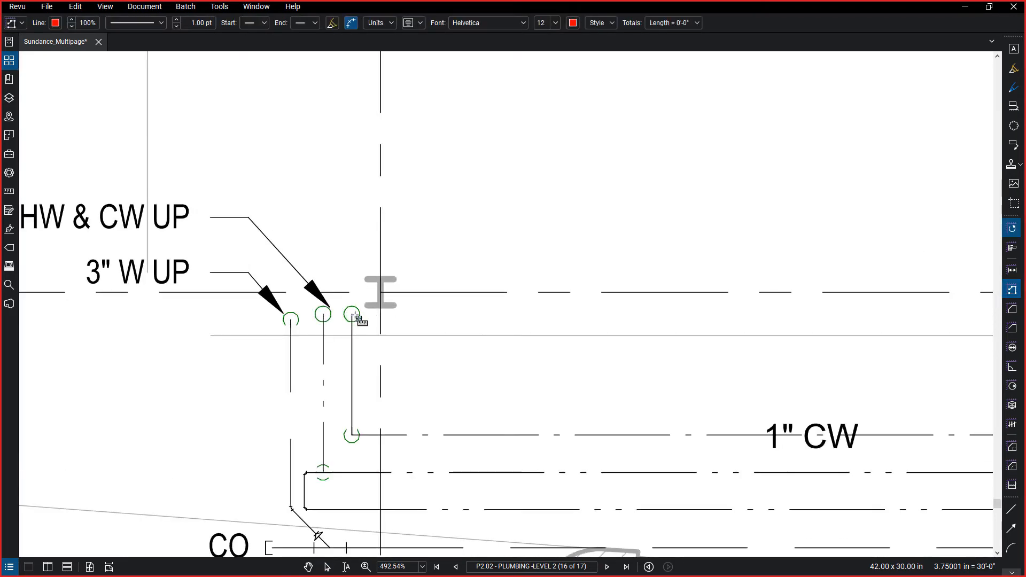
click(352, 315)
click(352, 434)
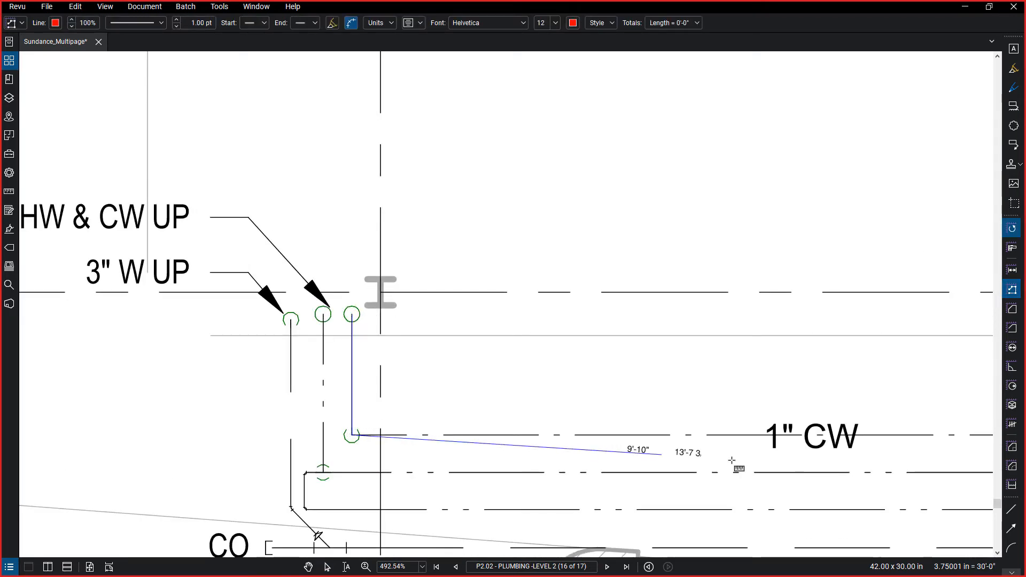
scroll(831, 433, down, 3)
scroll(759, 432, down, 2)
scroll(657, 428, up, 2)
scroll(608, 435, down, 2)
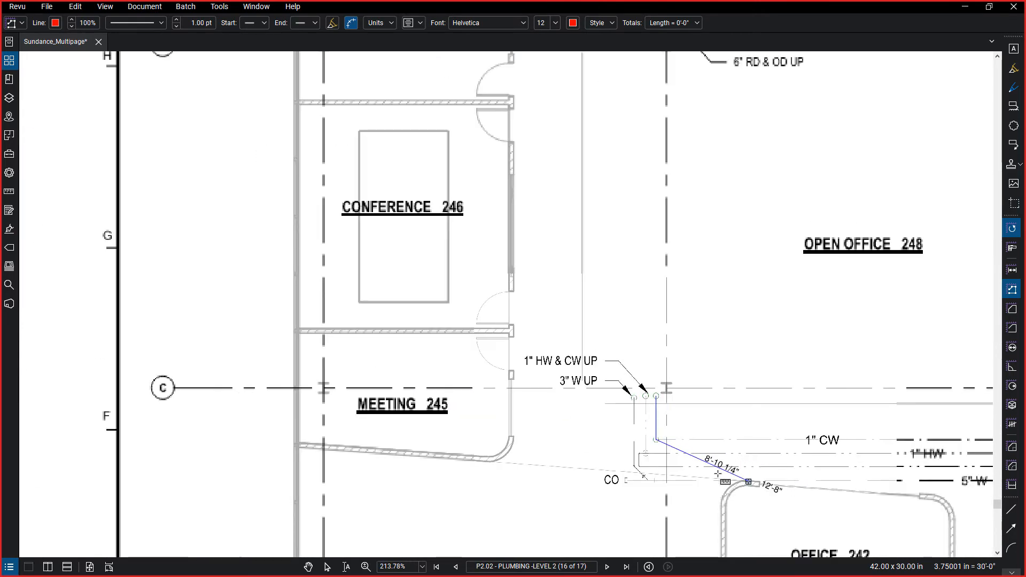
scroll(615, 453, up, 1)
mouse_move(747, 469)
mouse_down()
mouse_move(109, 339)
mouse_move(21, 341)
mouse_move(0, 354)
mouse_up()
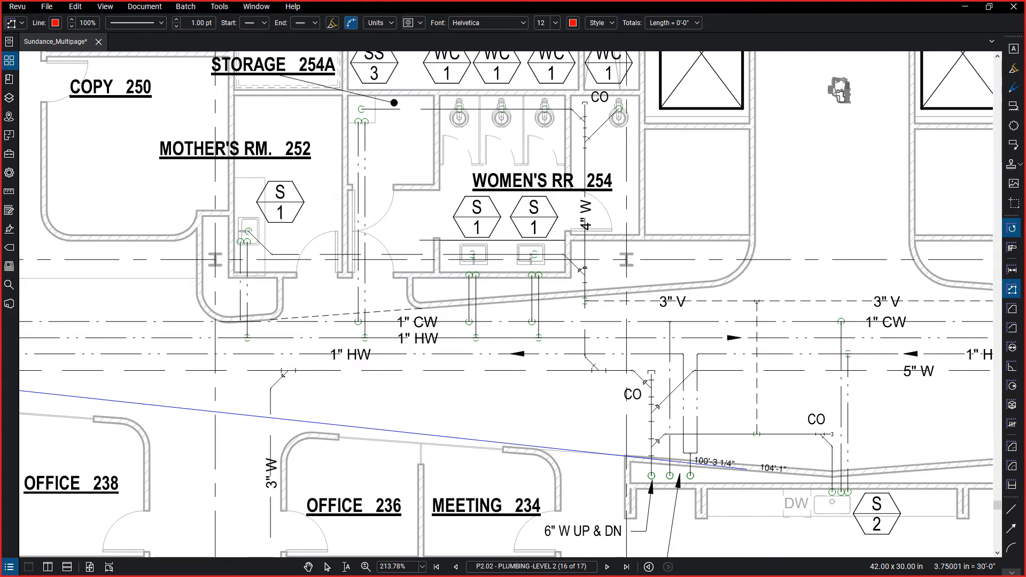
click(603, 321)
scroll(171, 331, down, 5)
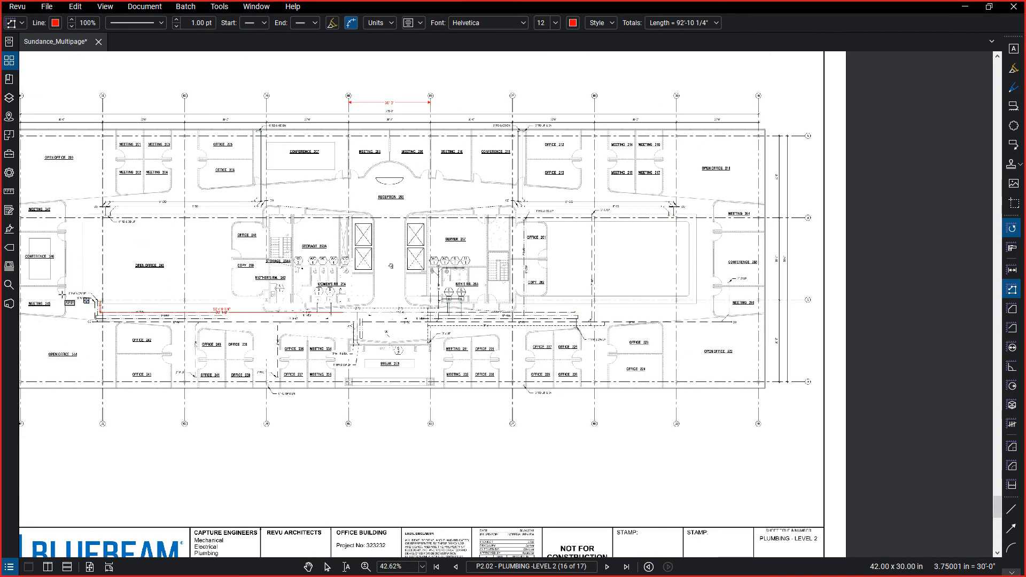
scroll(183, 340, up, 3)
scroll(181, 339, up, 3)
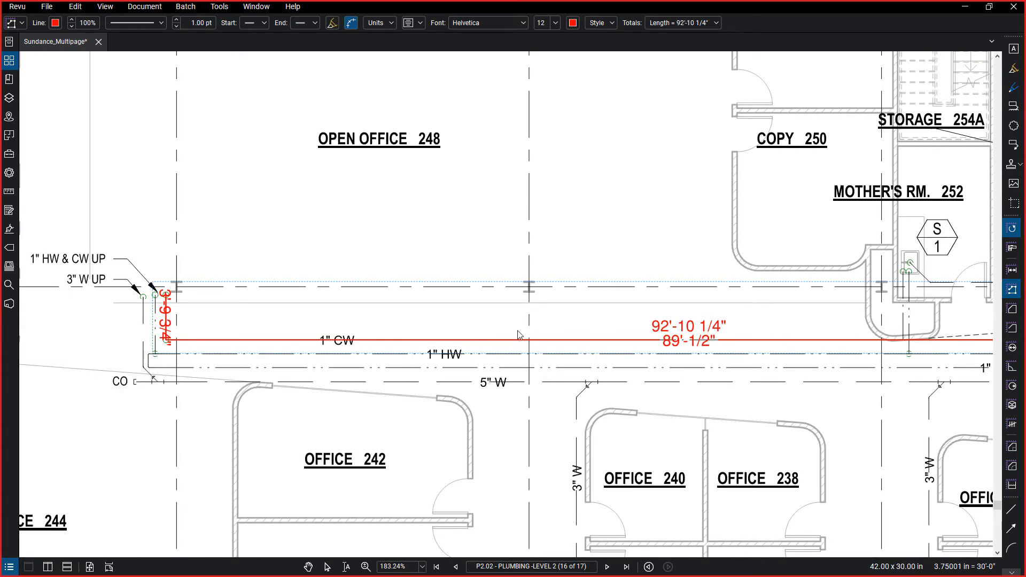
key(Escape)
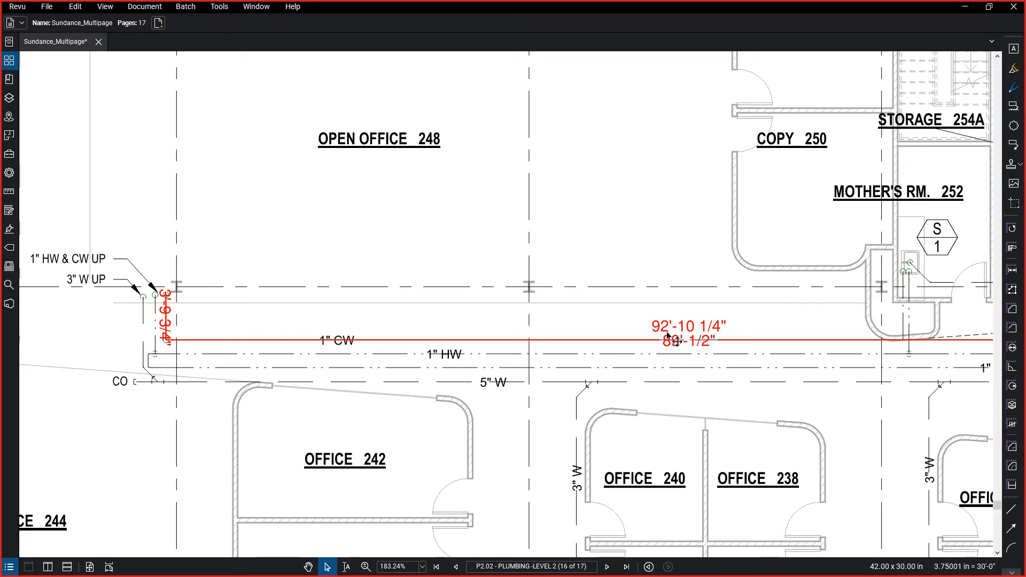
Split the 1" CW polylength measurement into all of its separate segments.
click(575, 340)
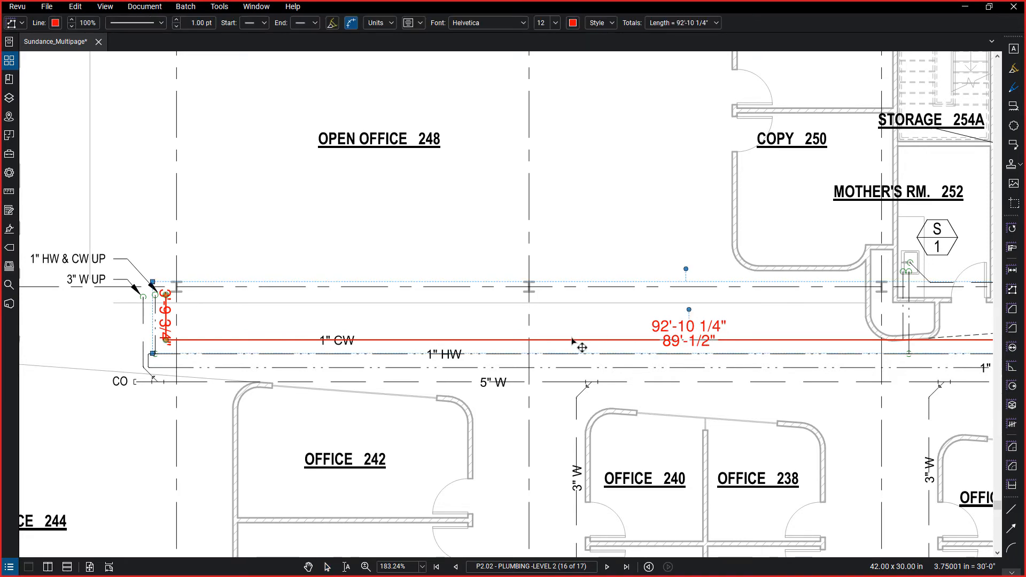
right_click(574, 342)
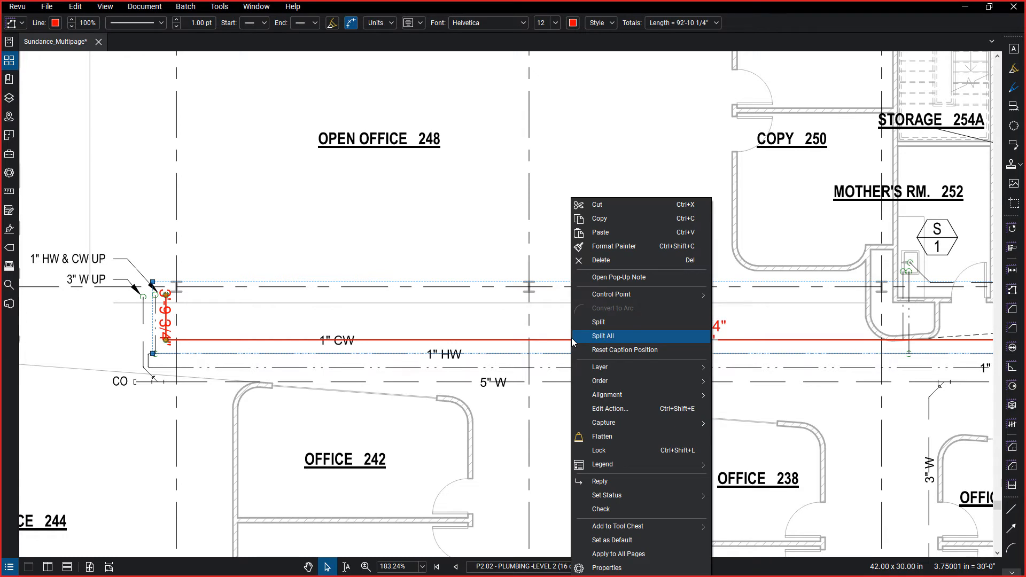
click(578, 335)
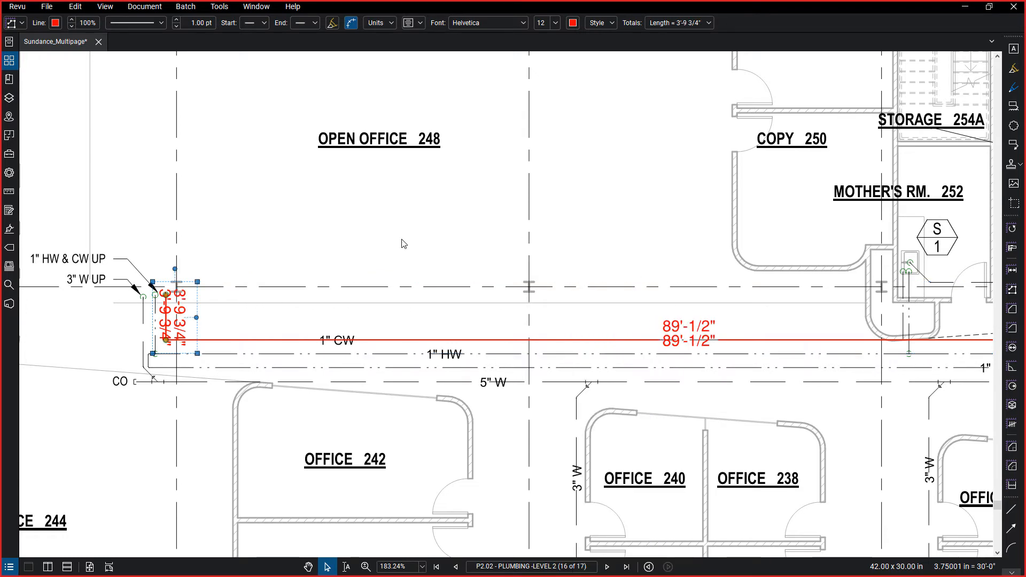
Show the measurement properties of the long horizontal 1" CW segment and check its depth and rise/drop options.
scroll(152, 313, up, 3)
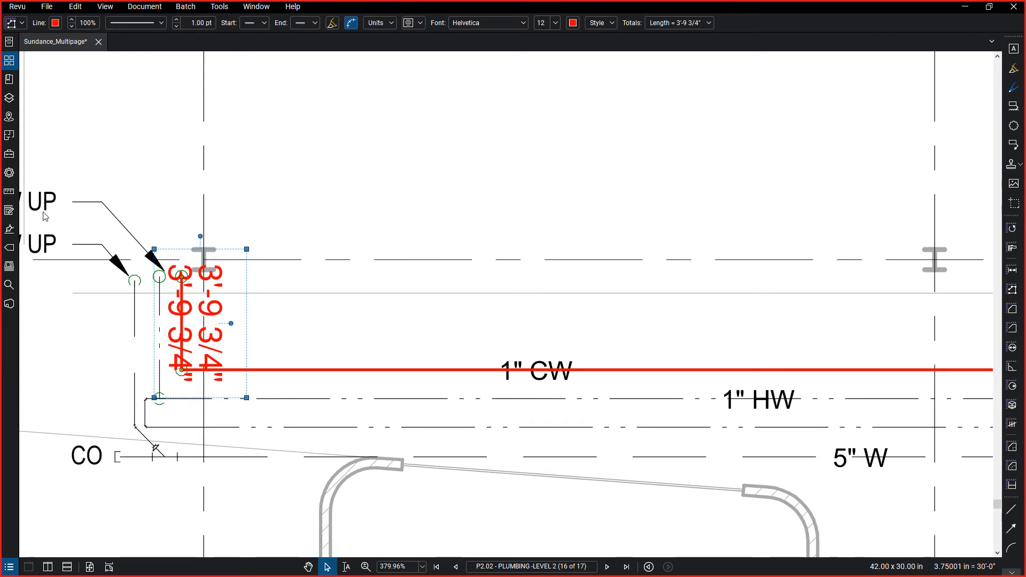
click(10, 192)
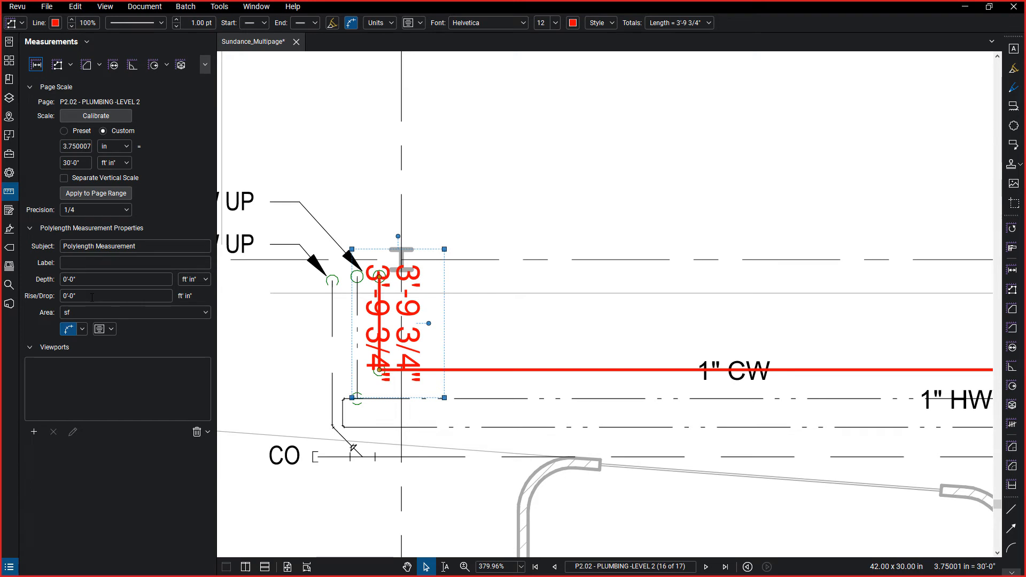
click(584, 375)
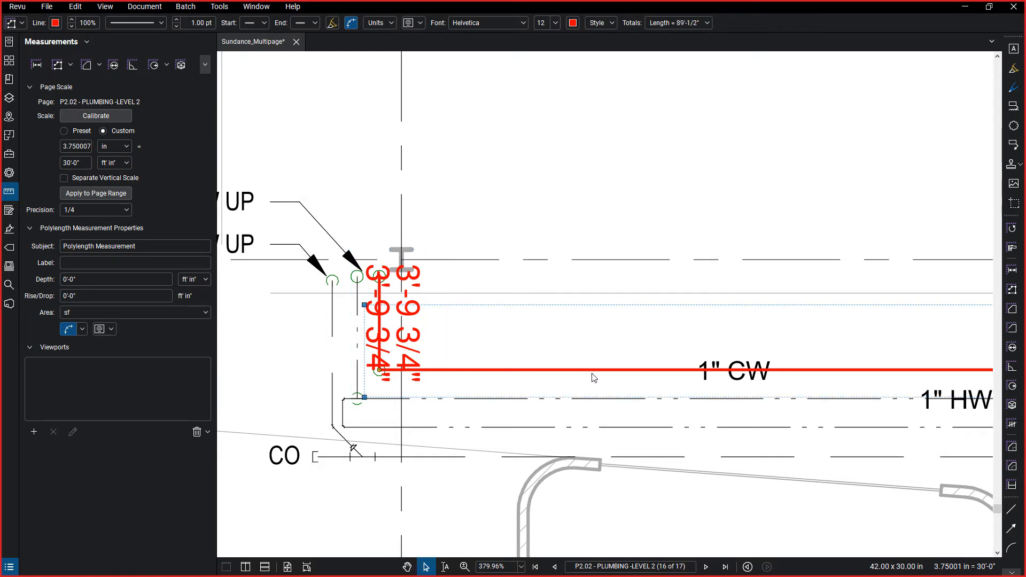
scroll(614, 375, down, 5)
scroll(637, 376, down, 10)
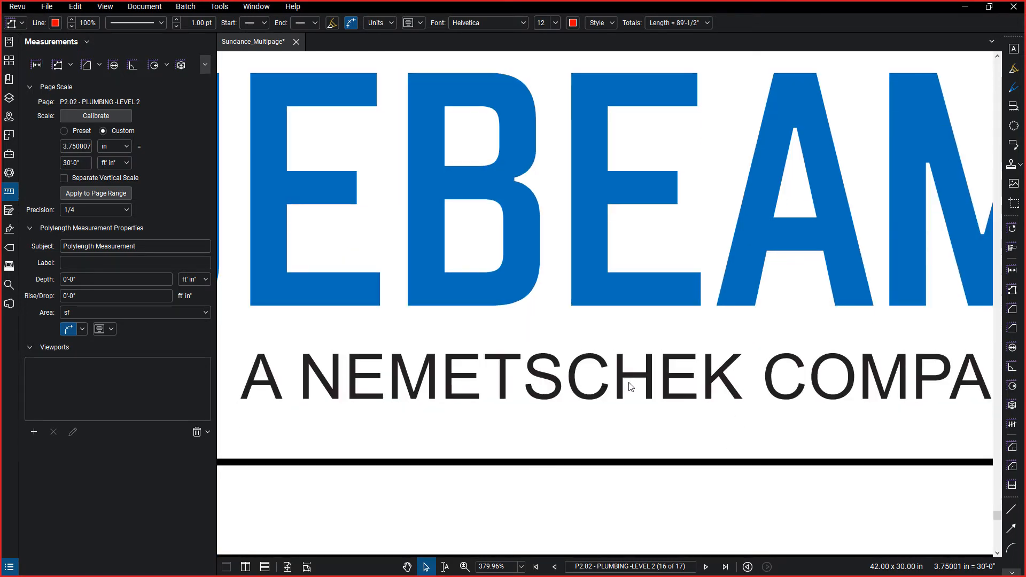
Return to the P2.02 - PLUMBING -LEVEL 2 sheet using the page thumbnails and bring the 1" CW measurement into view.
click(16, 63)
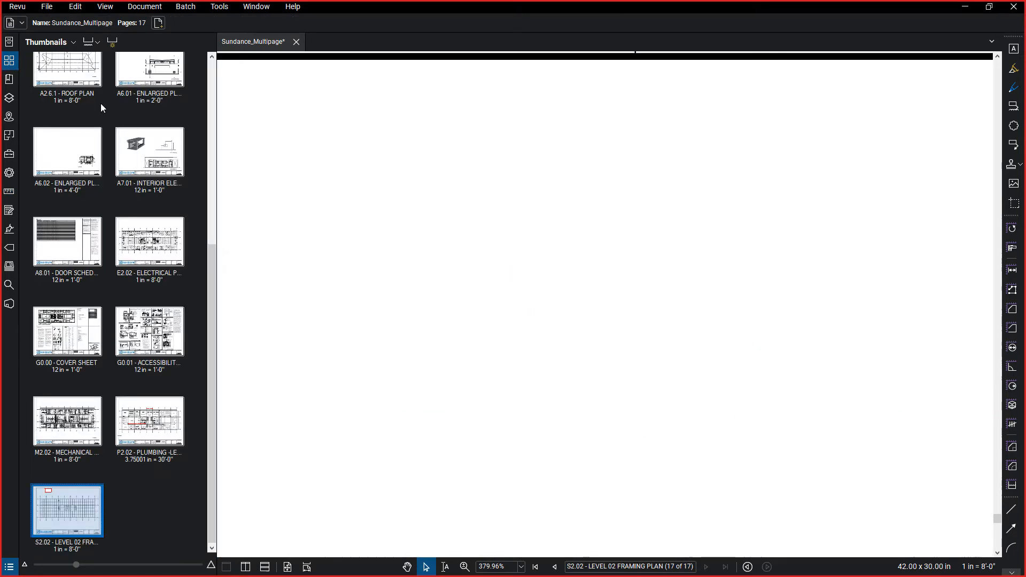
click(154, 434)
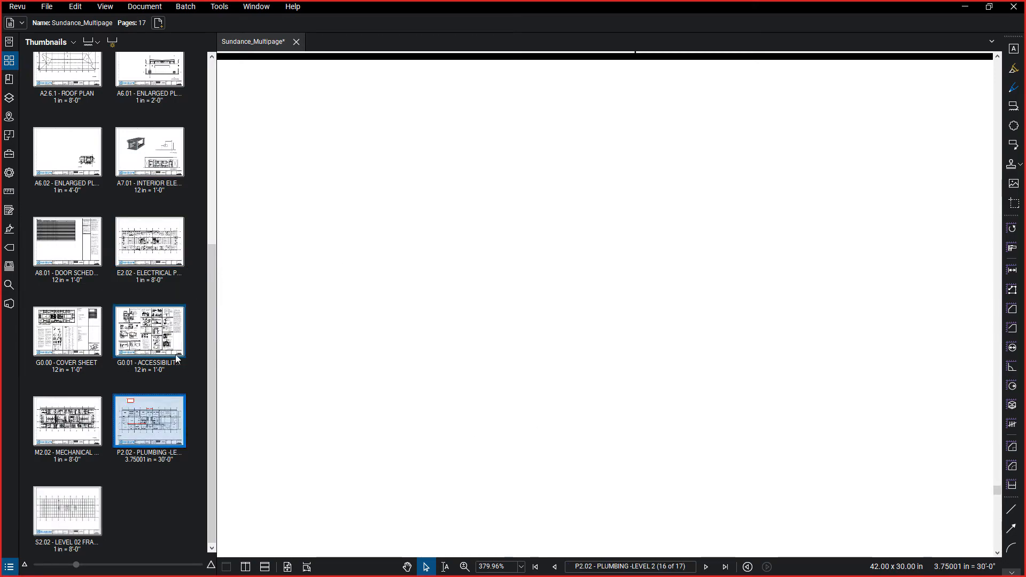
scroll(517, 310, down, 7)
drag(518, 310, 481, 64)
scroll(604, 489, up, 5)
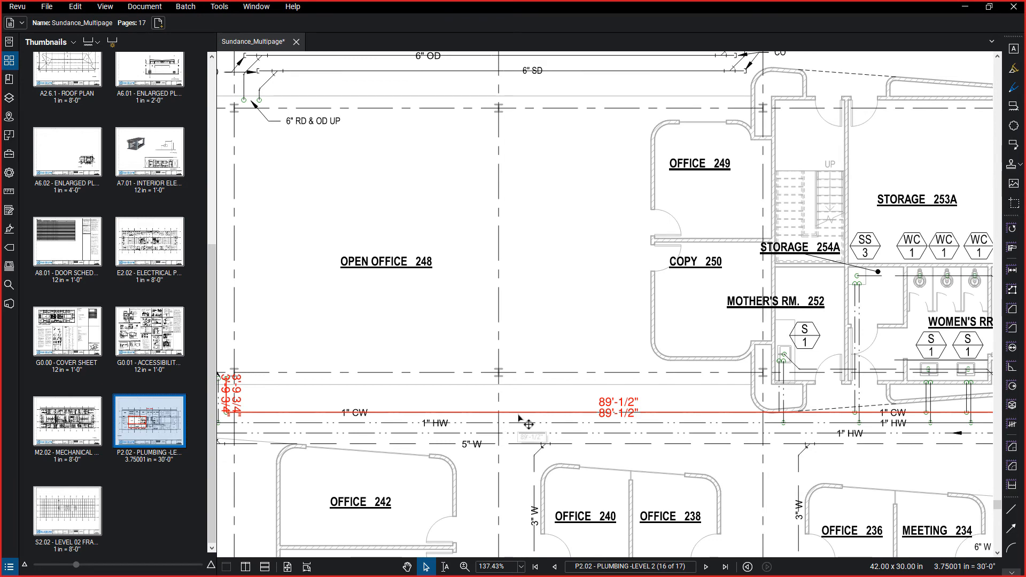
Set the rise/drop of the long horizontal 1" CW polylength segment to 0'-3".
key(shift+alt+q)
click(353, 413)
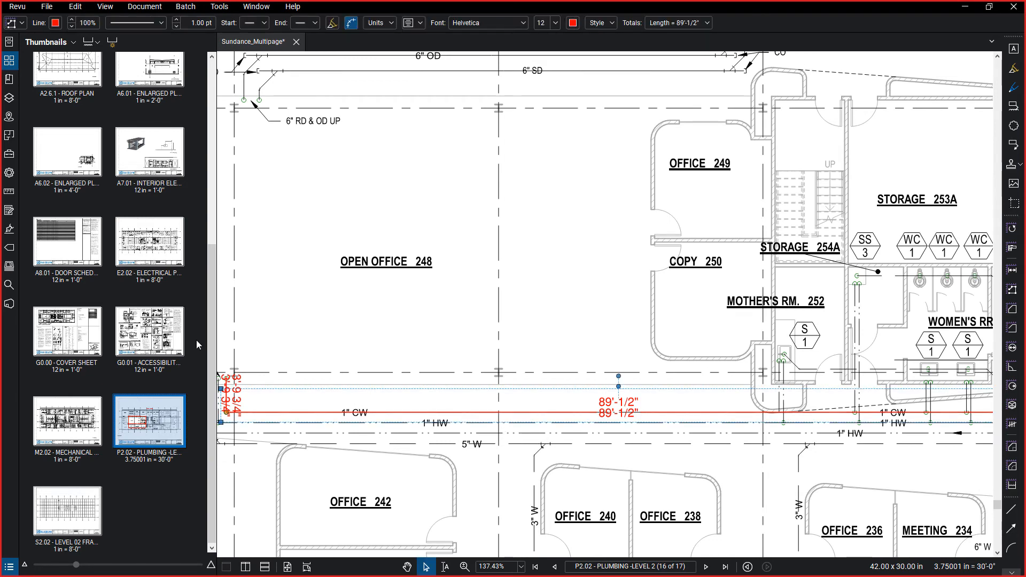
click(8, 193)
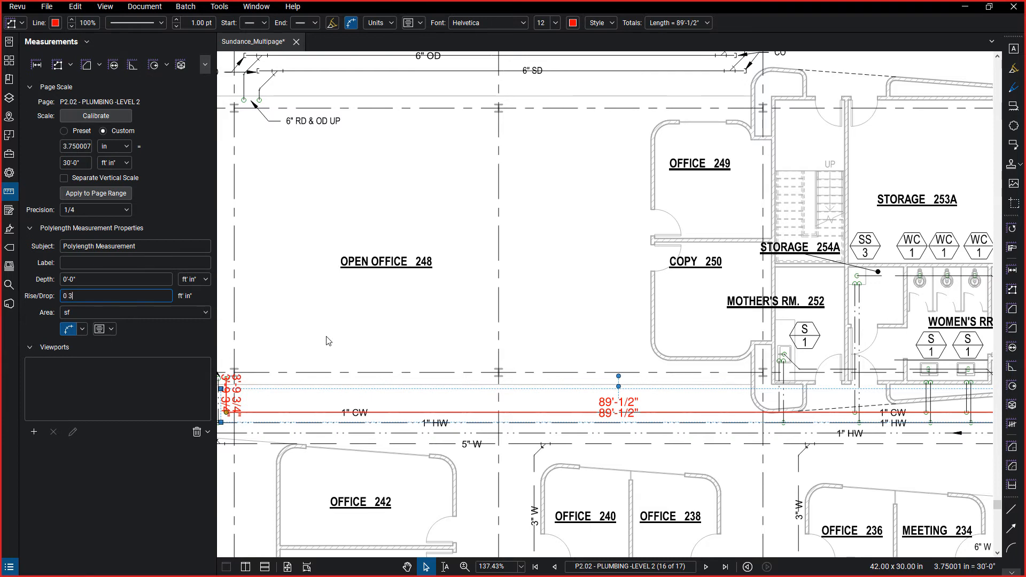
key(Return)
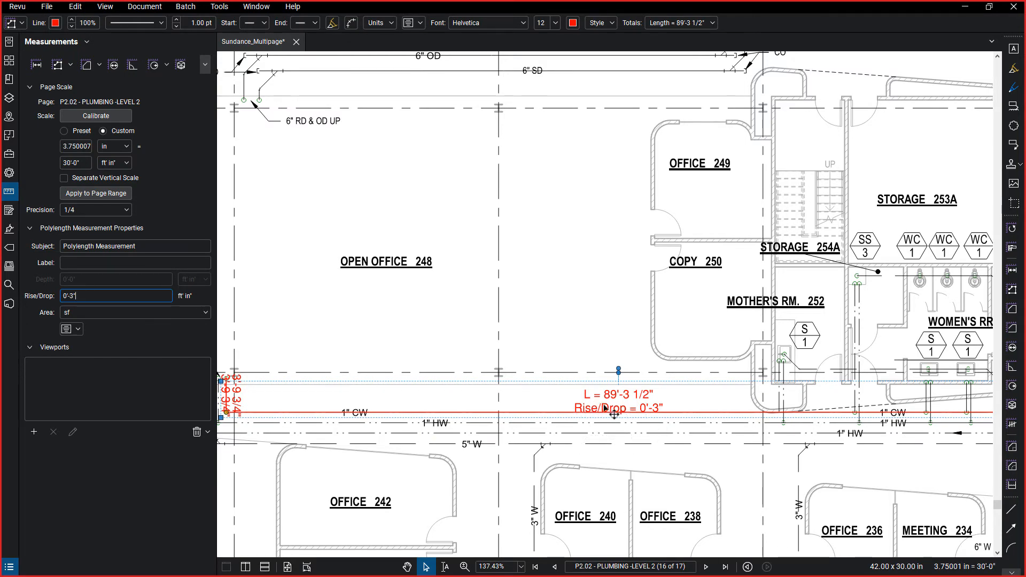
scroll(605, 408, down, 2)
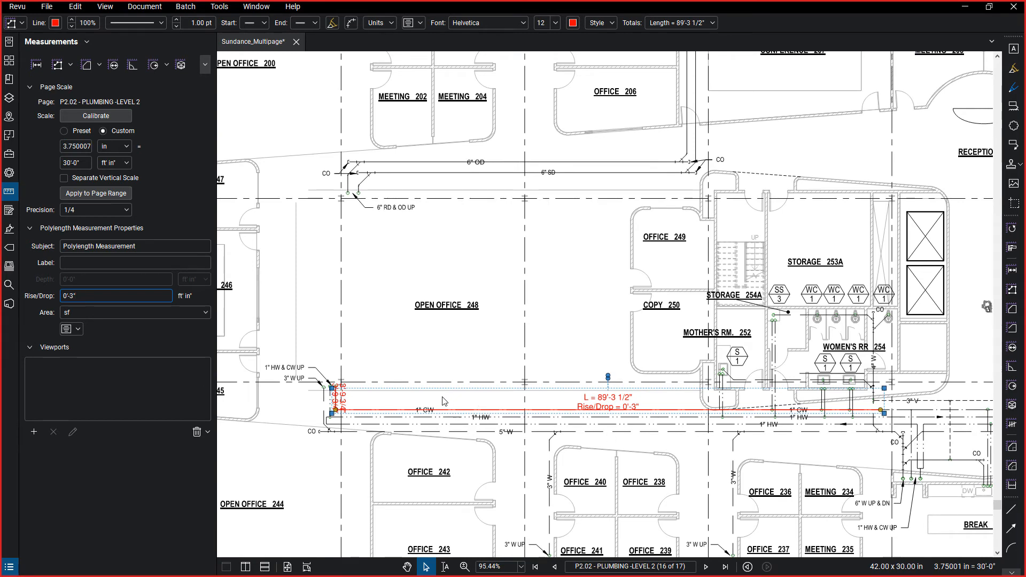
Go to the calibrated A2.2.1 - LEVEL 02 FLOOR PLAN sheet using the page thumbnails.
click(9, 60)
click(139, 111)
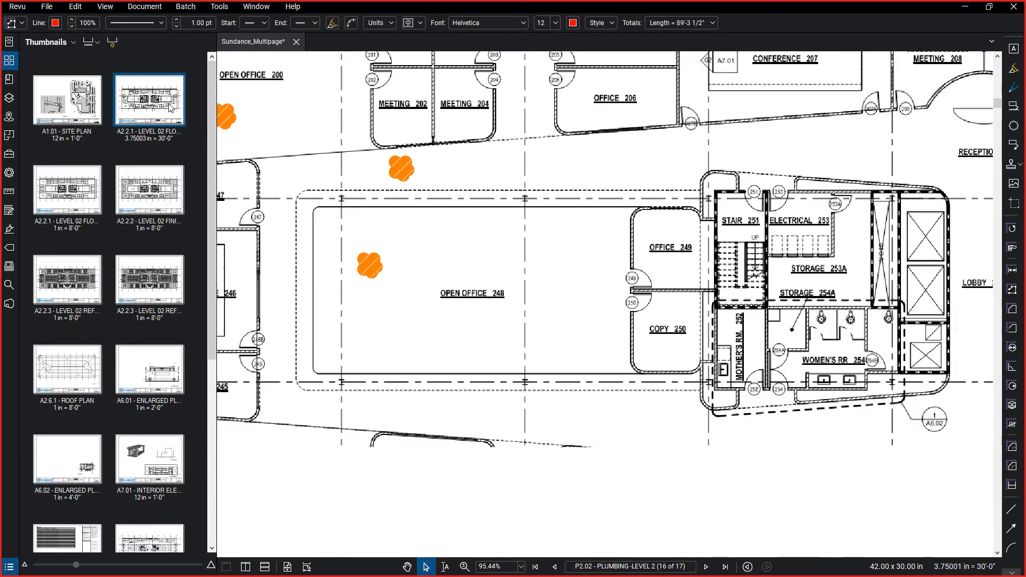
scroll(420, 218, down, 6)
scroll(335, 314, up, 2)
scroll(335, 317, up, 5)
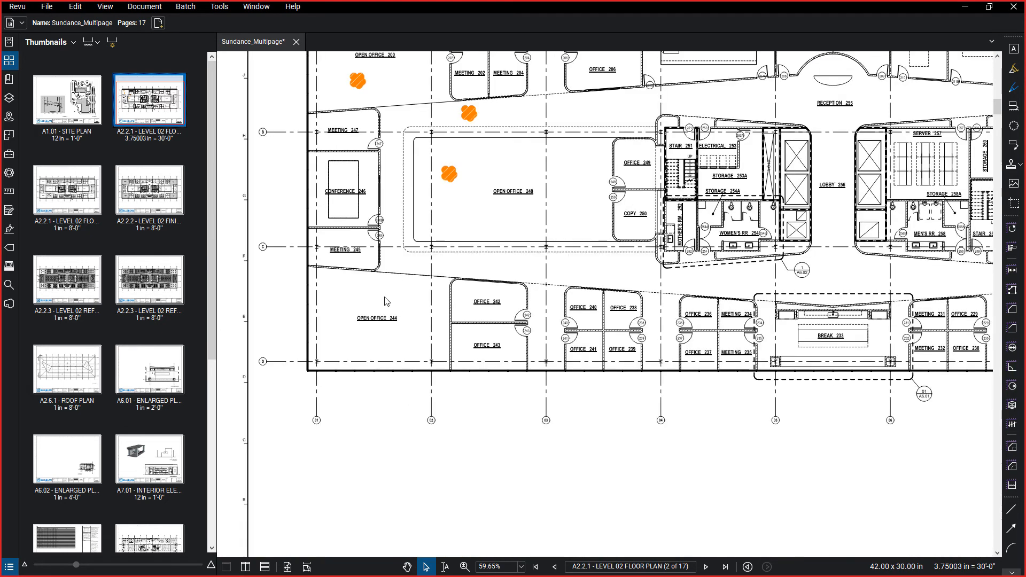
Start Dynamic Fill on the level 02 floor plan, activate its fill tool, check the clear options and open the fill settings.
click(12, 63)
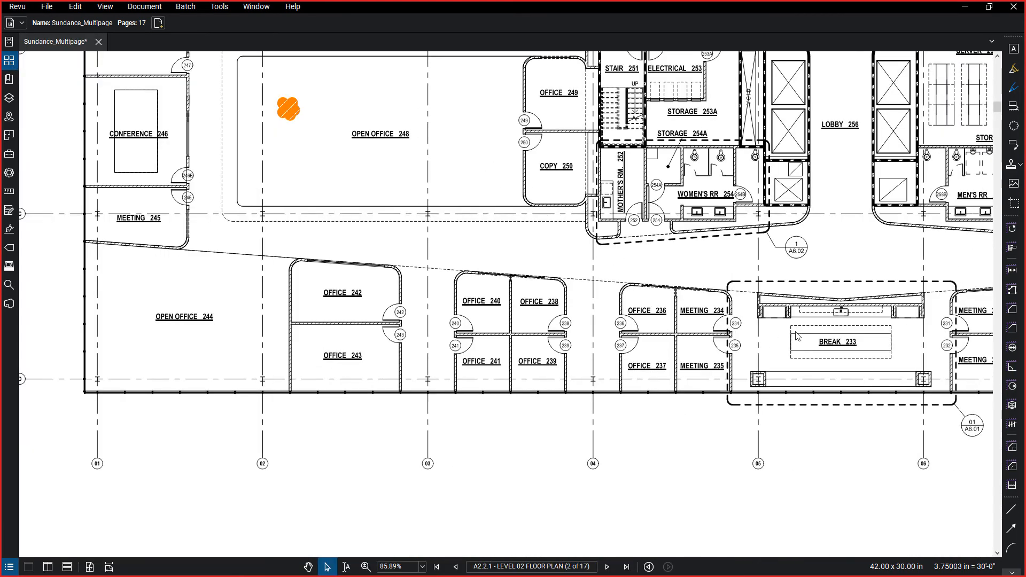
click(1012, 489)
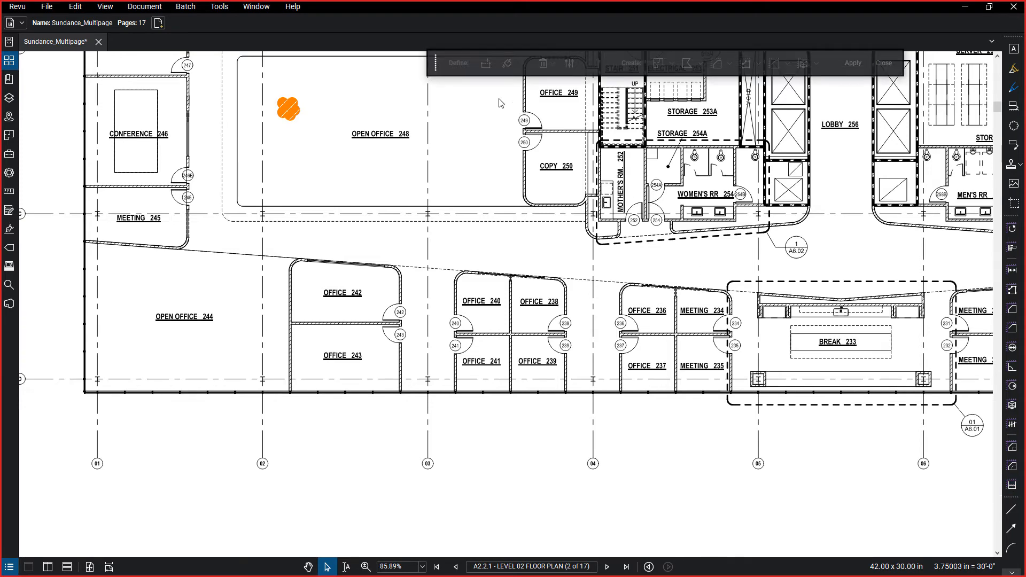
scroll(405, 128, down, 5)
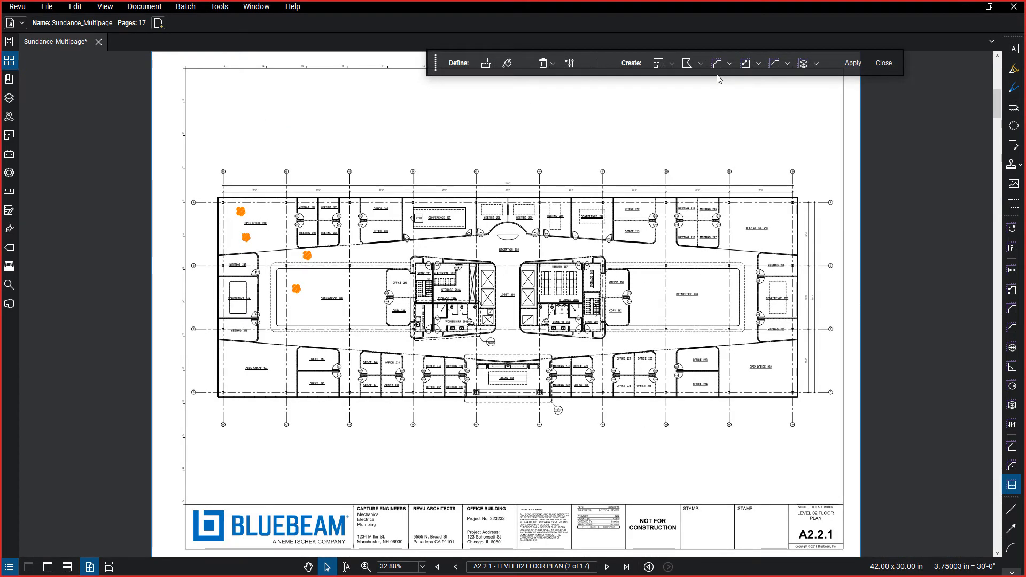
click(487, 65)
click(508, 64)
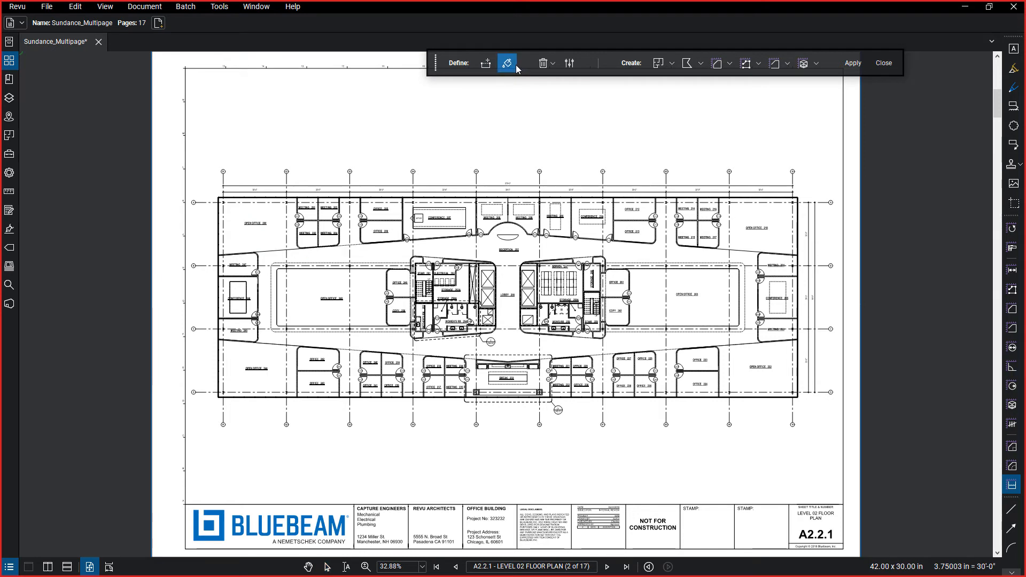
click(508, 68)
click(556, 64)
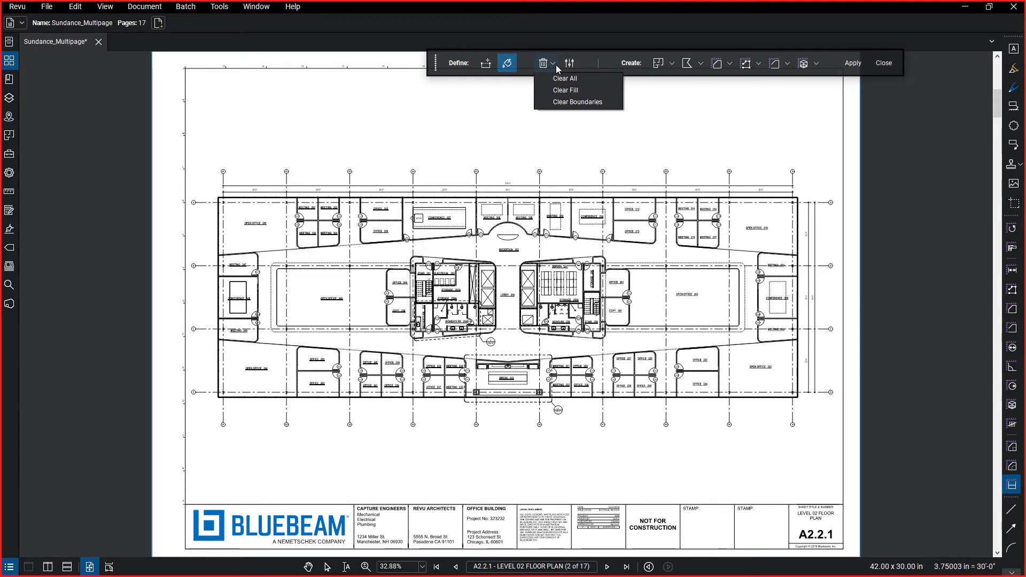
click(569, 63)
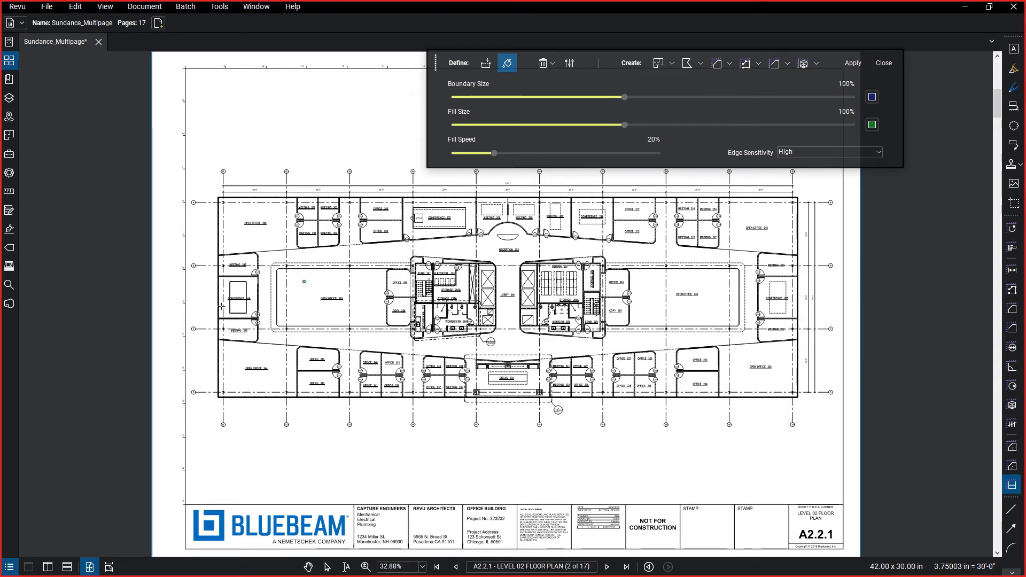
Fill Open Office 244 with Dynamic Fill and choose Area Measurement as the markup to create.
scroll(287, 404, up, 6)
mouse_move(258, 286)
mouse_down()
mouse_move(300, 352)
mouse_move(372, 338)
mouse_move(270, 288)
mouse_move(279, 271)
mouse_move(391, 290)
mouse_up()
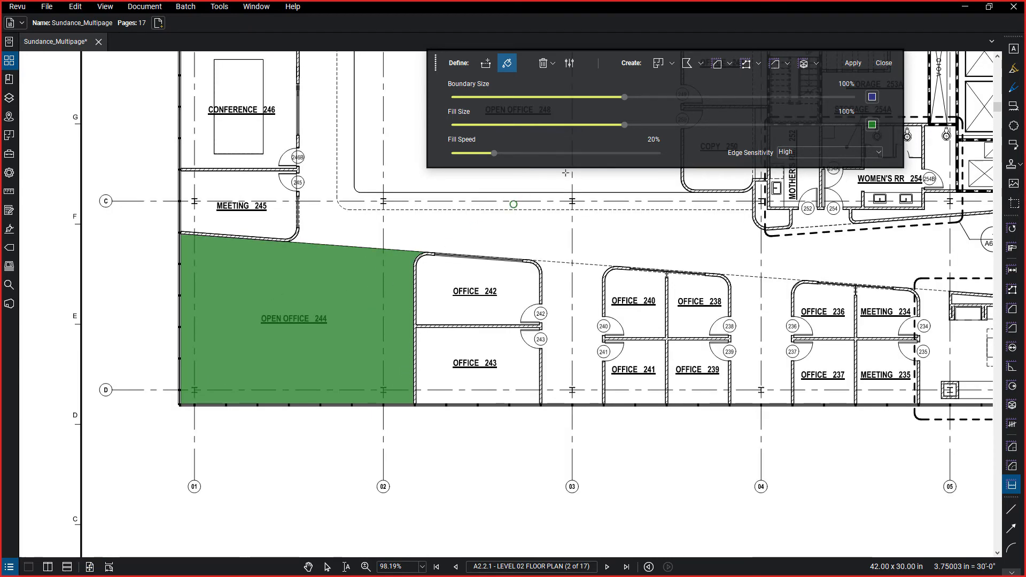
click(715, 66)
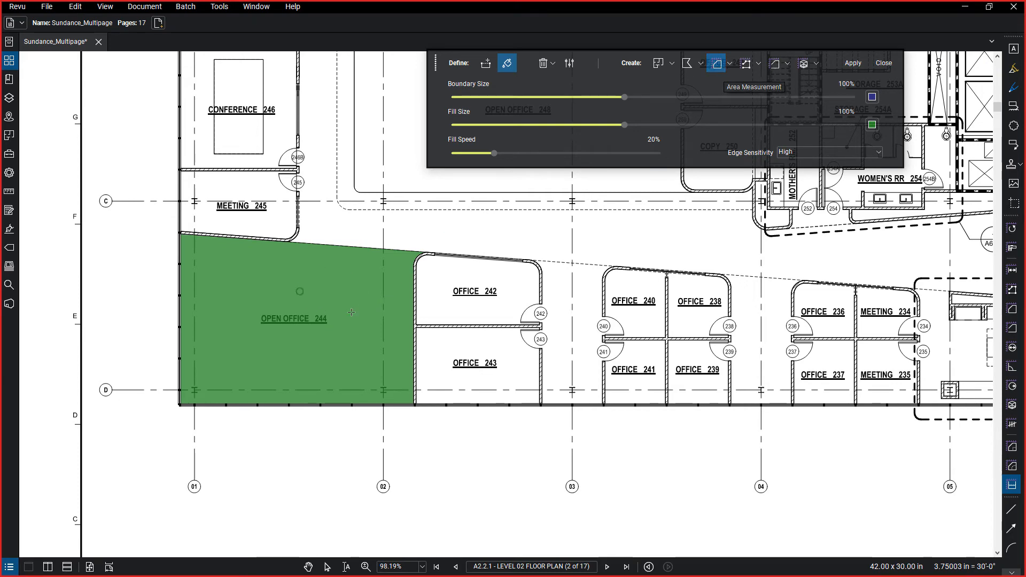
Extend the dynamic fill to the other three corner rooms: Open Office 200, Open Office 218 and Open Office 222.
scroll(516, 281, down, 4)
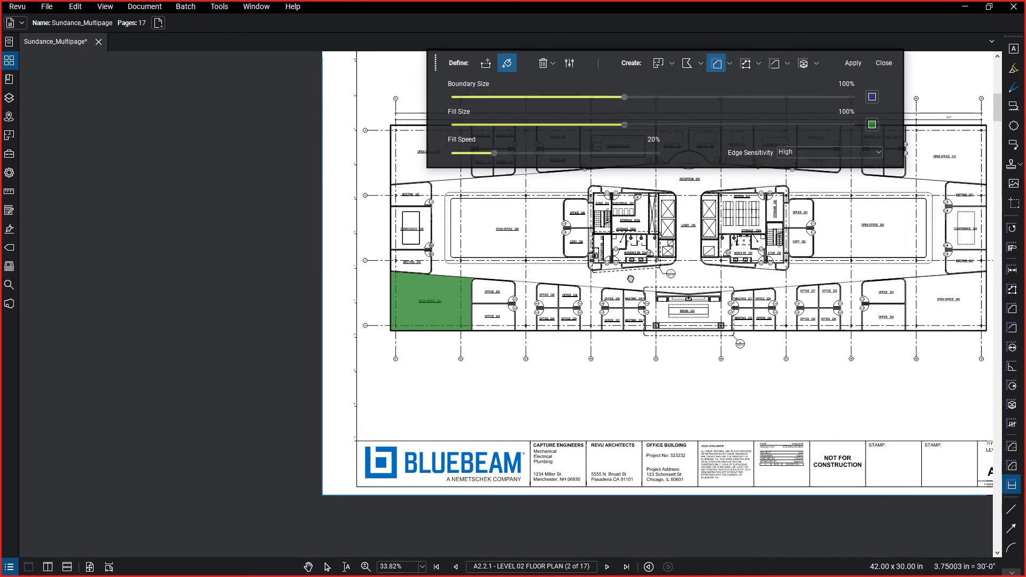
scroll(631, 279, up, 2)
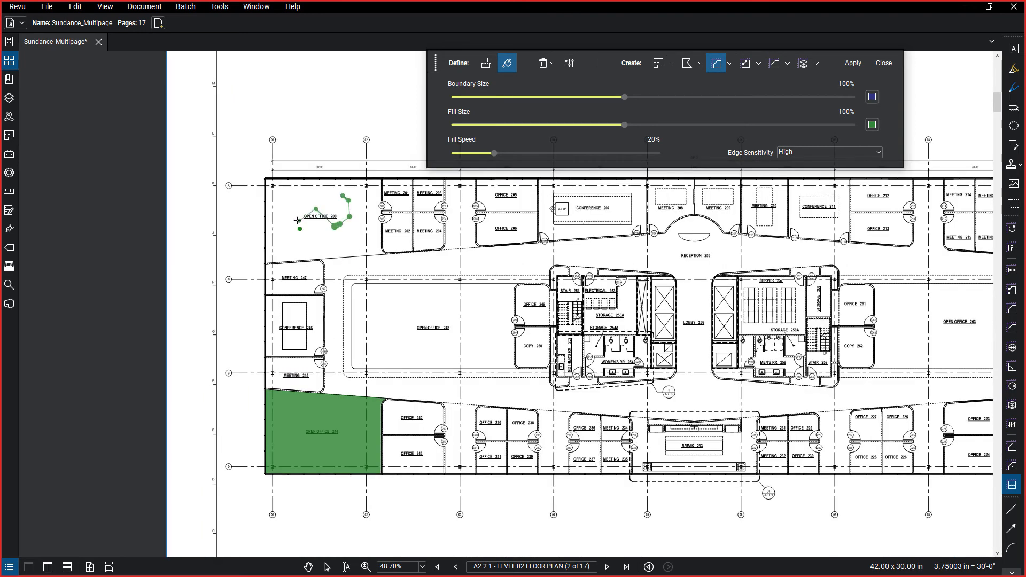
mouse_move(298, 220)
mouse_down()
mouse_move(344, 212)
mouse_move(342, 240)
mouse_up()
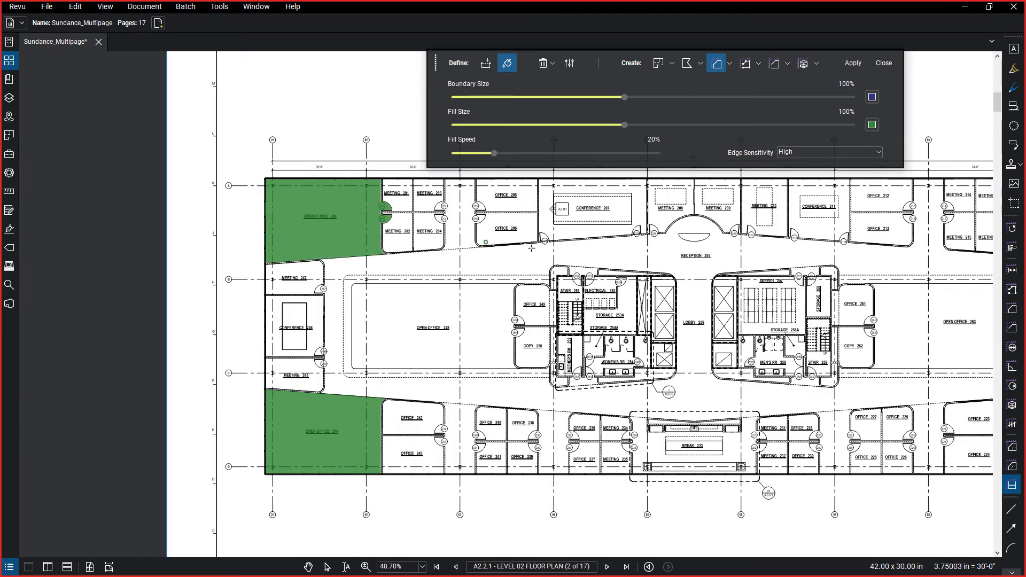
drag(738, 273, 562, 290)
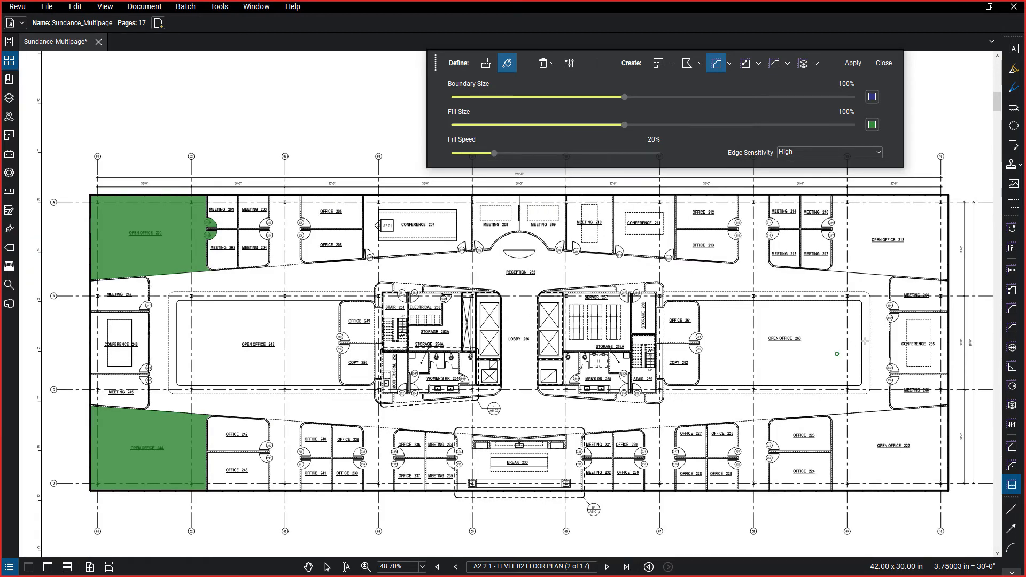
drag(857, 248, 922, 258)
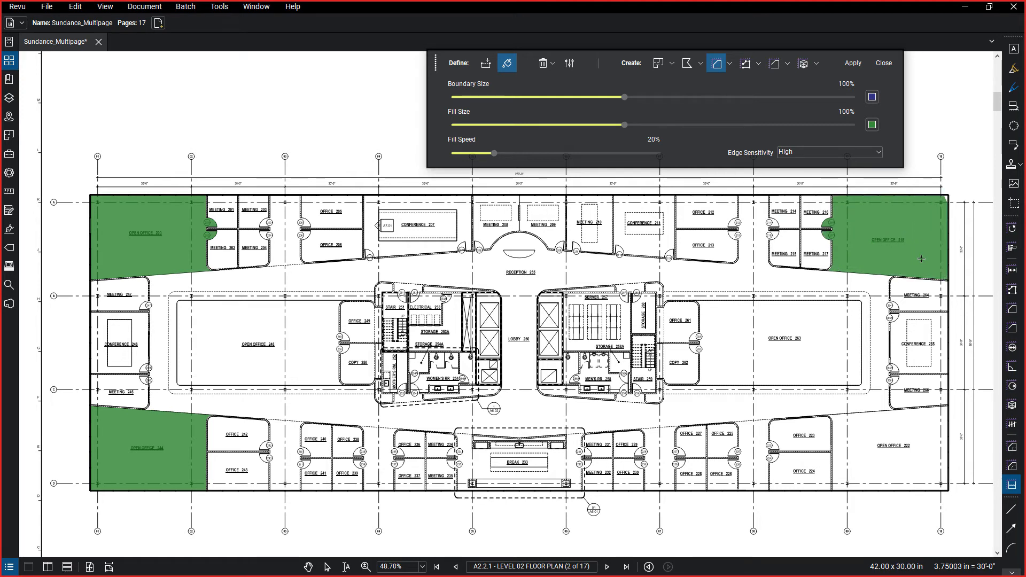
click(869, 469)
mouse_move(866, 437)
mouse_down()
mouse_move(909, 442)
mouse_move(927, 464)
mouse_up()
Apply the four fills as area measurements and close Dynamic Fill.
click(853, 63)
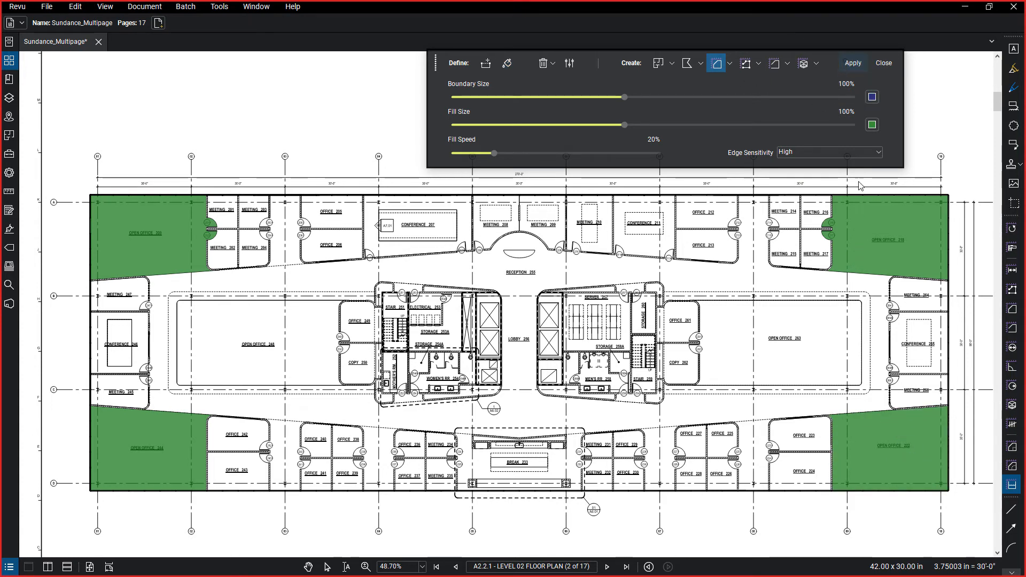
click(853, 63)
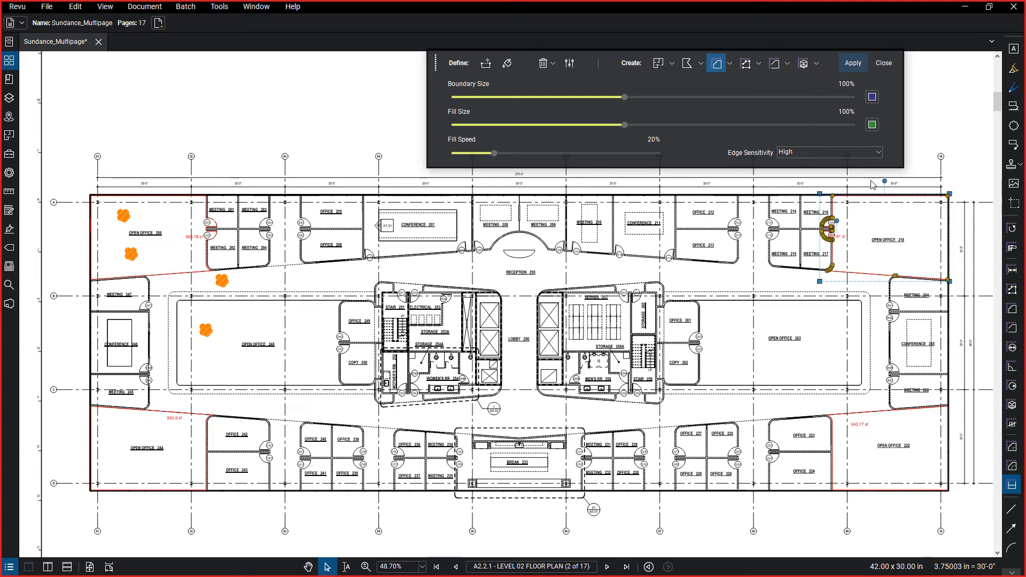
click(884, 63)
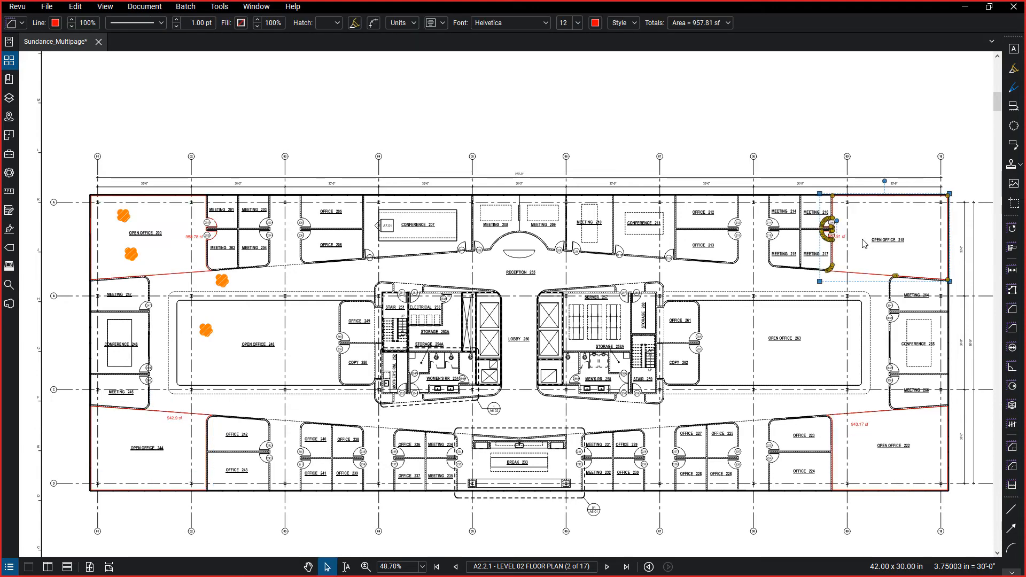
Examine the new area measurements and their captions in the corner open offices.
scroll(861, 243, up, 3)
scroll(839, 225, up, 2)
scroll(842, 252, down, 1)
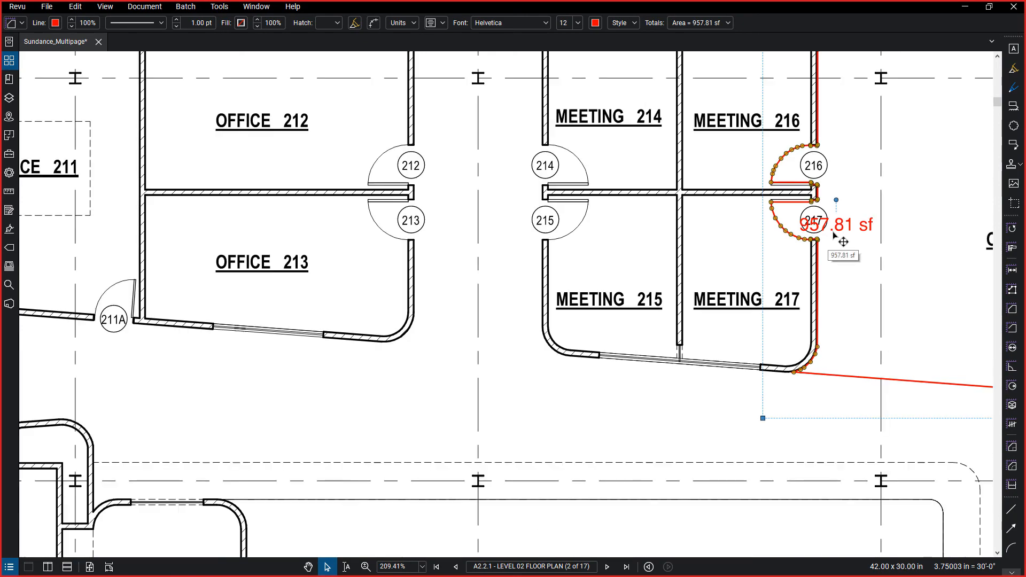
scroll(862, 256, down, 5)
scroll(307, 280, up, 5)
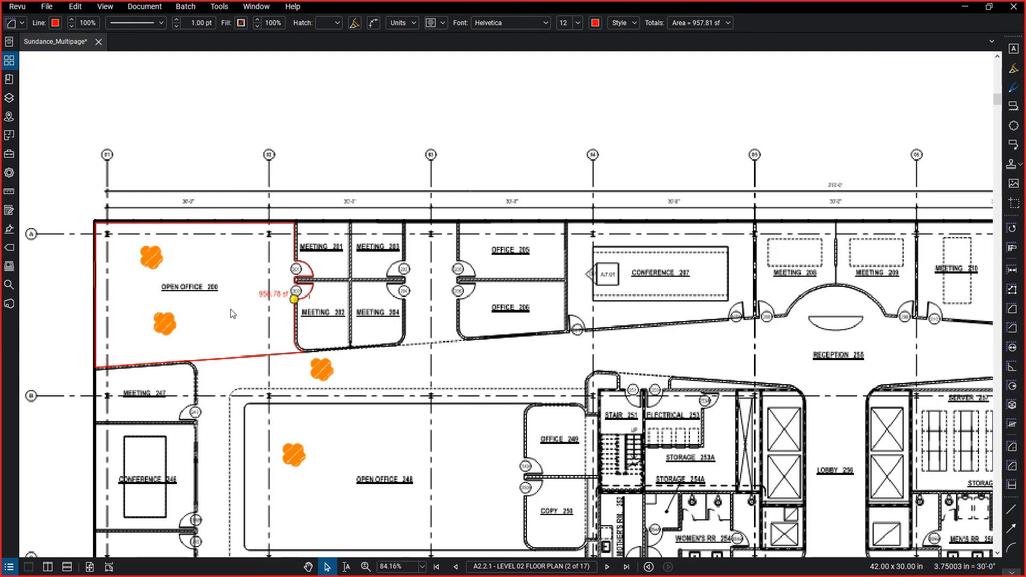
scroll(315, 282, down, 5)
scroll(364, 264, up, 1)
drag(364, 263, 546, 106)
scroll(545, 106, down, 1)
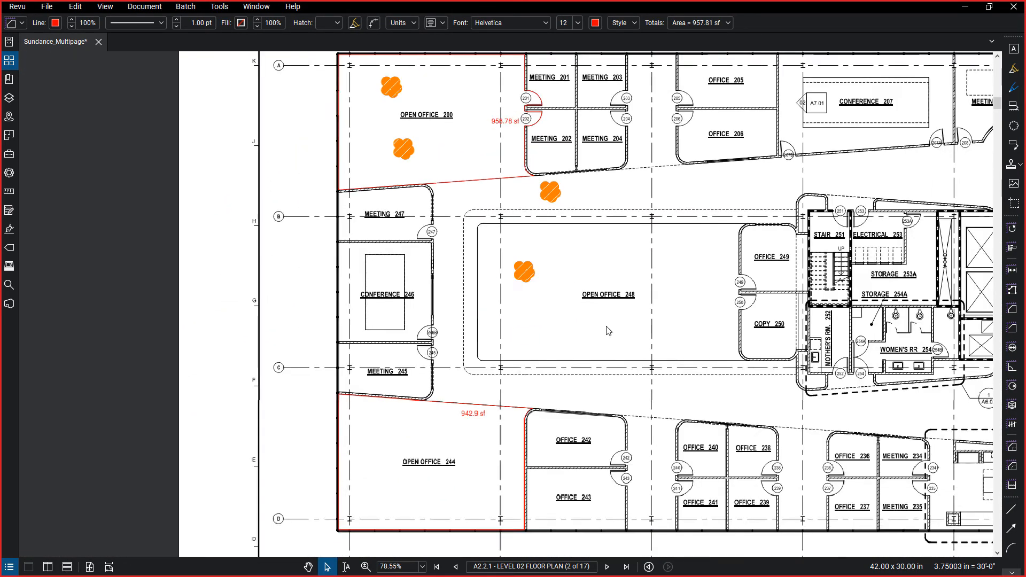
scroll(478, 427, down, 3)
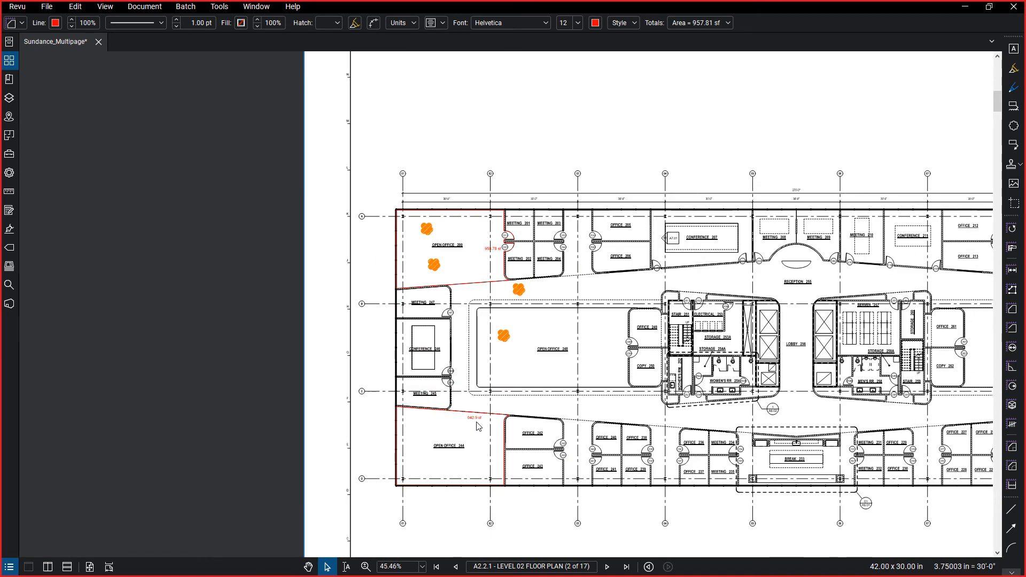
click(475, 413)
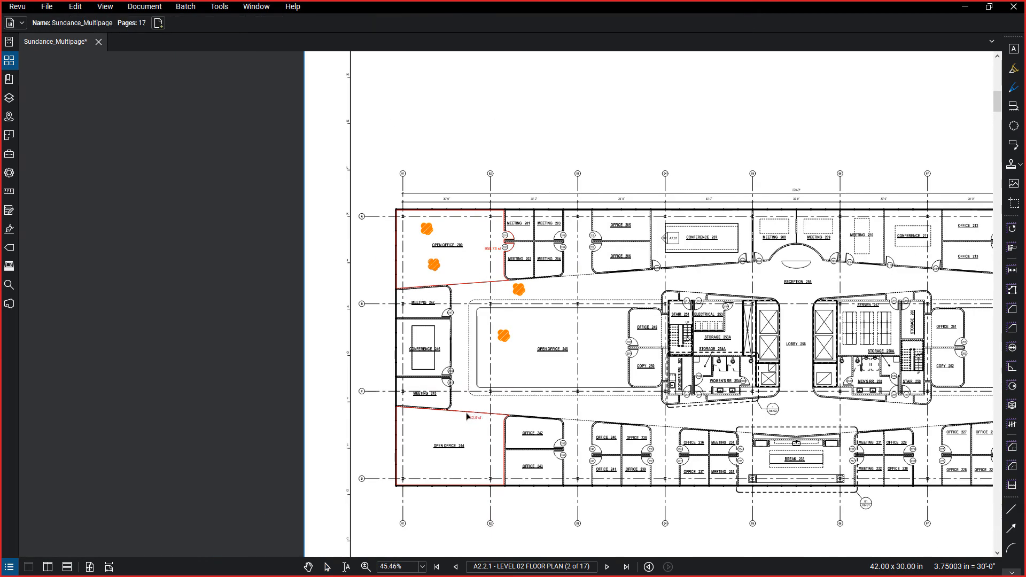
click(469, 417)
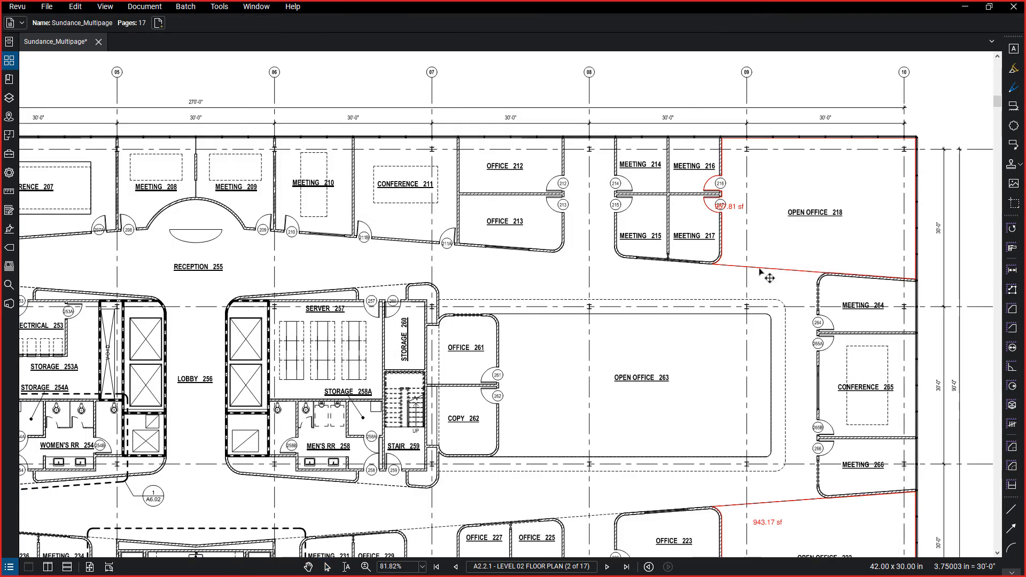
Select all four area measurements of Open Offices 218, 222, 200 and 244 together.
click(765, 275)
scroll(743, 478, down, 1)
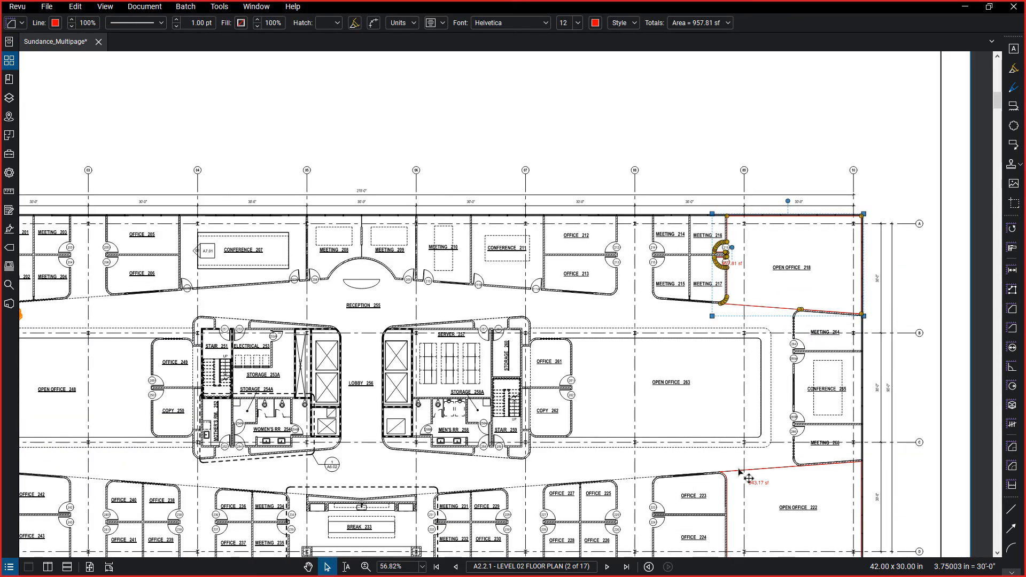
click(723, 473)
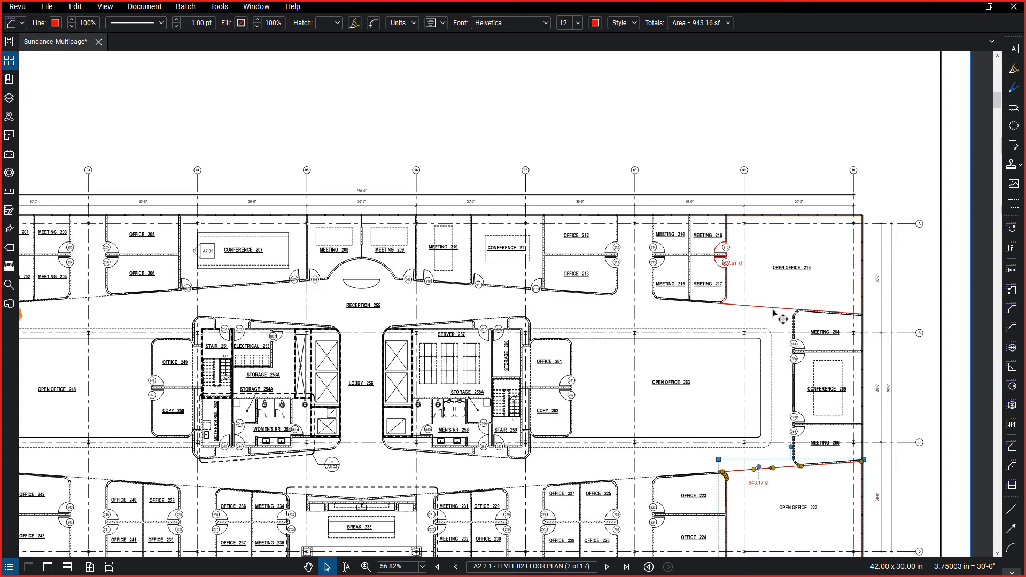
shift+click(726, 302)
scroll(680, 345, down, 3)
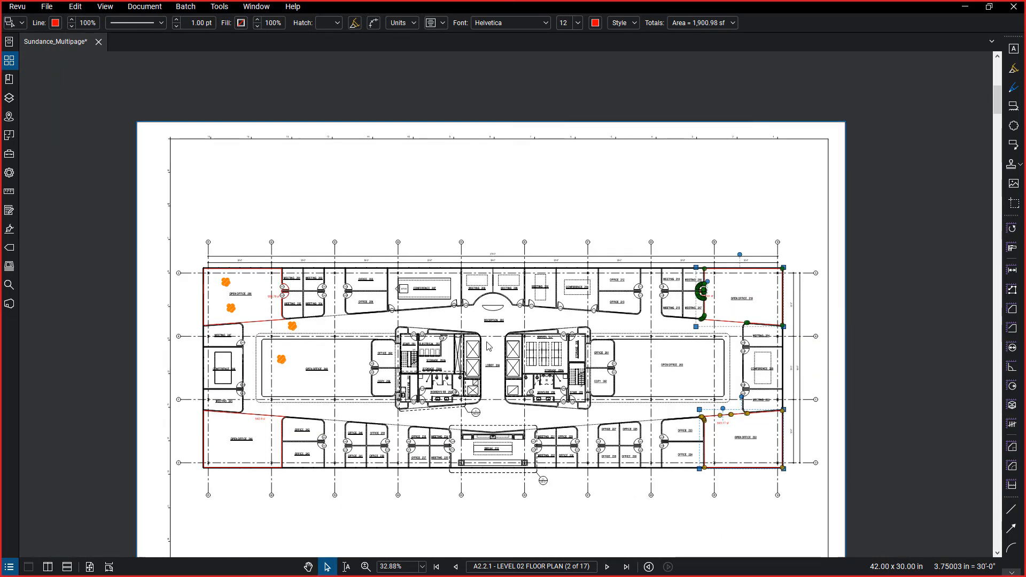
scroll(246, 340, up, 1)
scroll(235, 335, up, 1)
shift+click(275, 321)
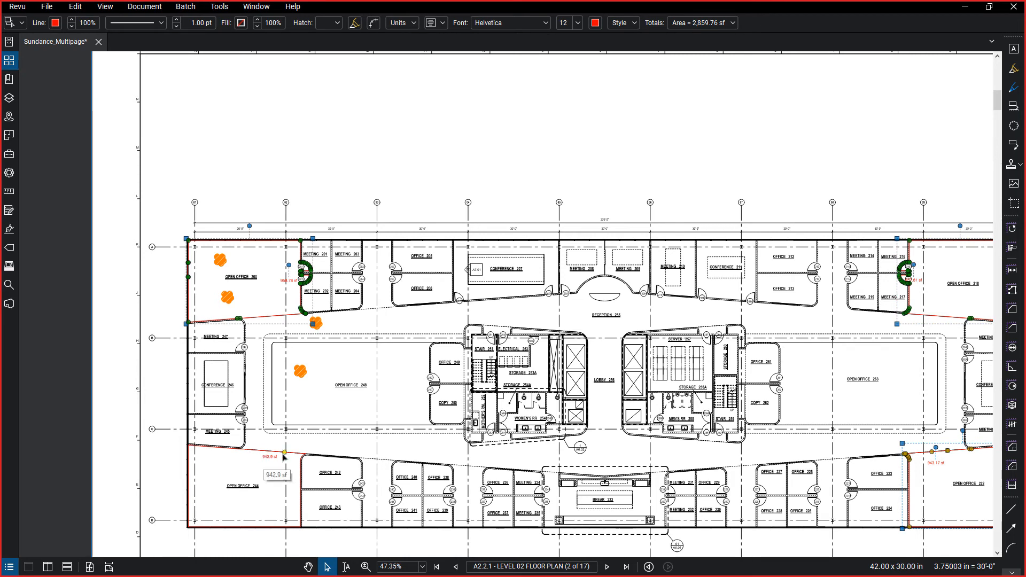
shift+click(302, 458)
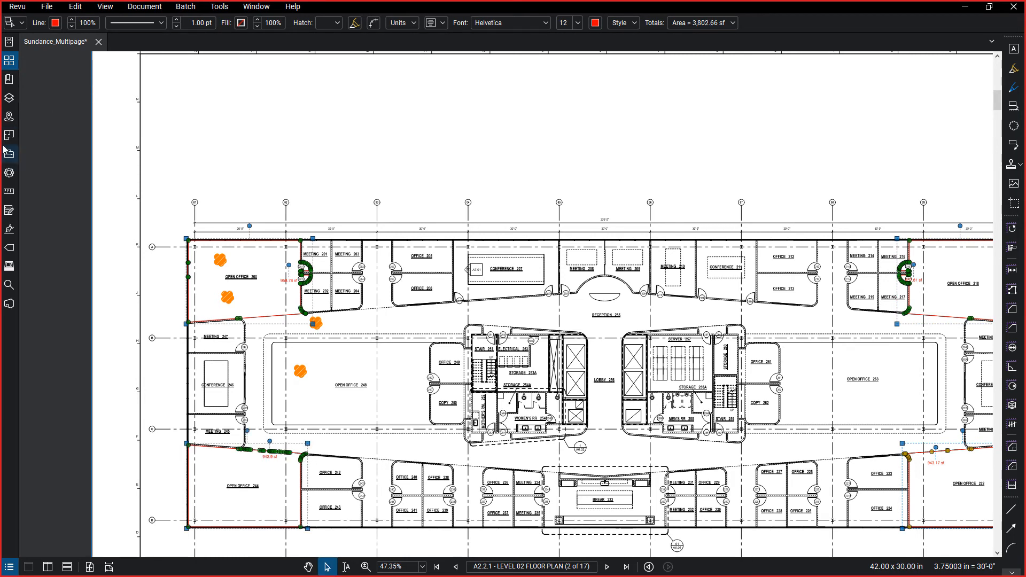
Set the subject of the four selected area measurements to Flooring in their properties.
click(9, 172)
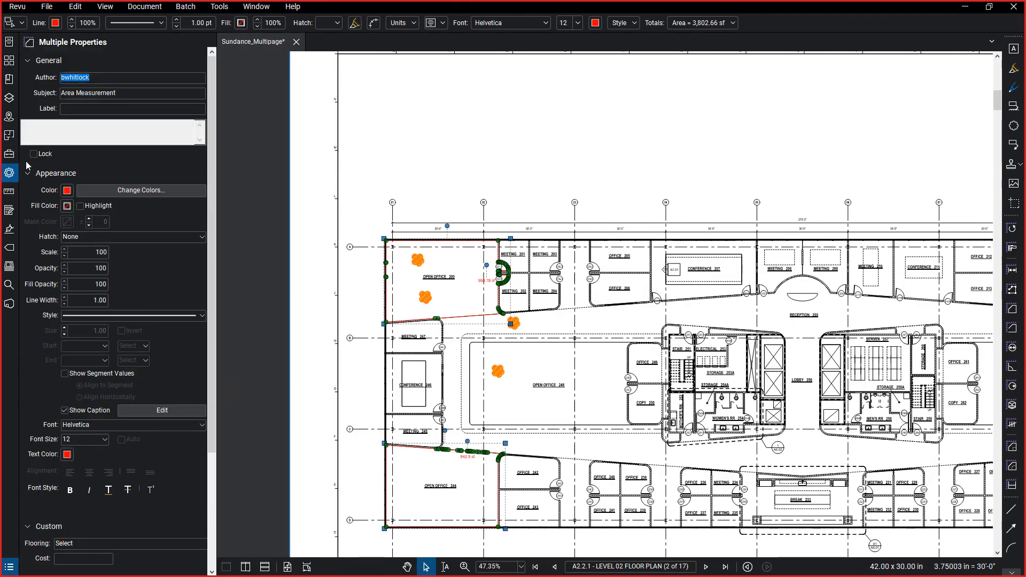
click(115, 93)
double_click(117, 93)
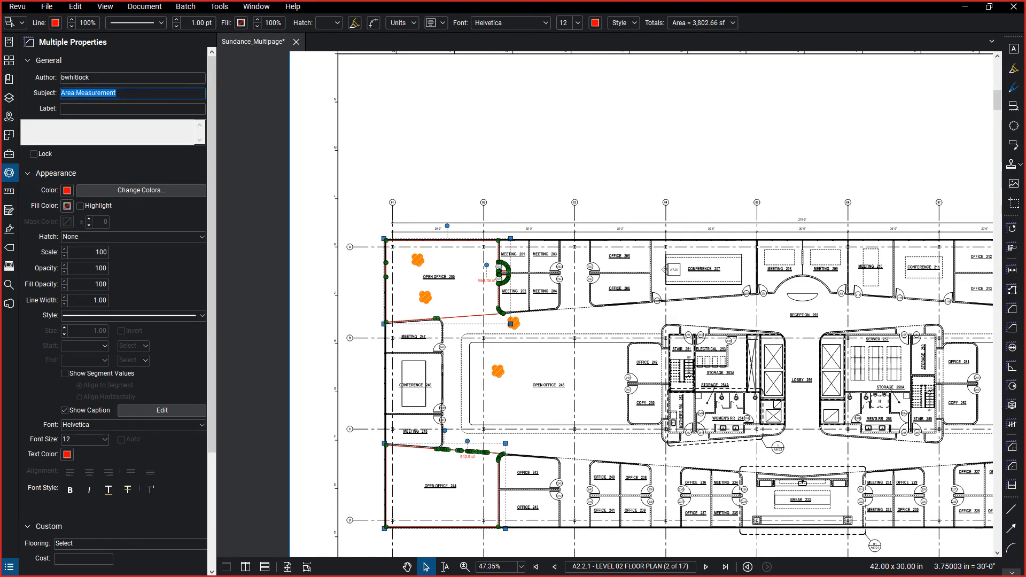
text(Flooring)
key(Return)
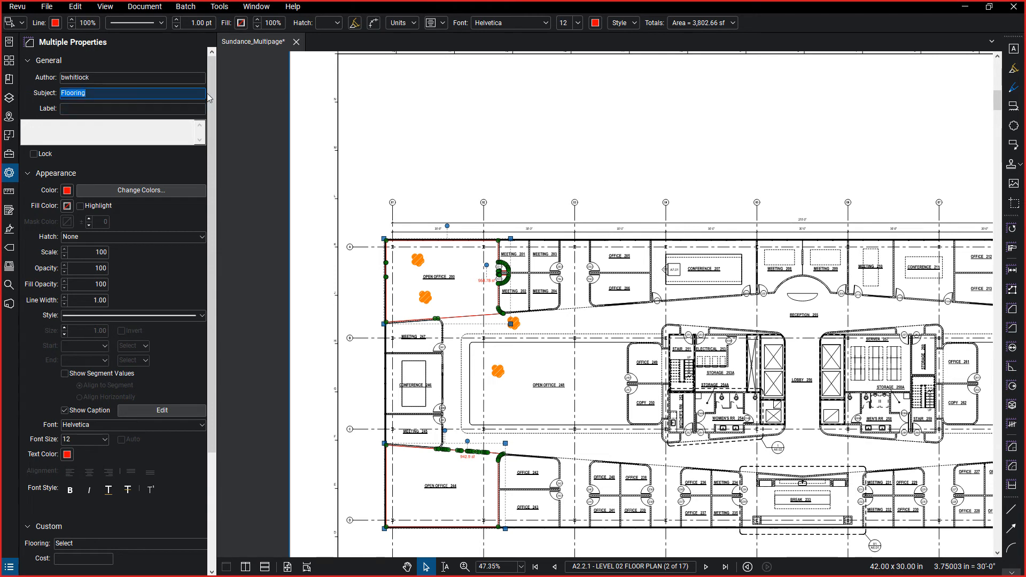
Set the custom Flooring property of the four selected measurements to LVT and show the Markups List.
drag(213, 100, 208, 213)
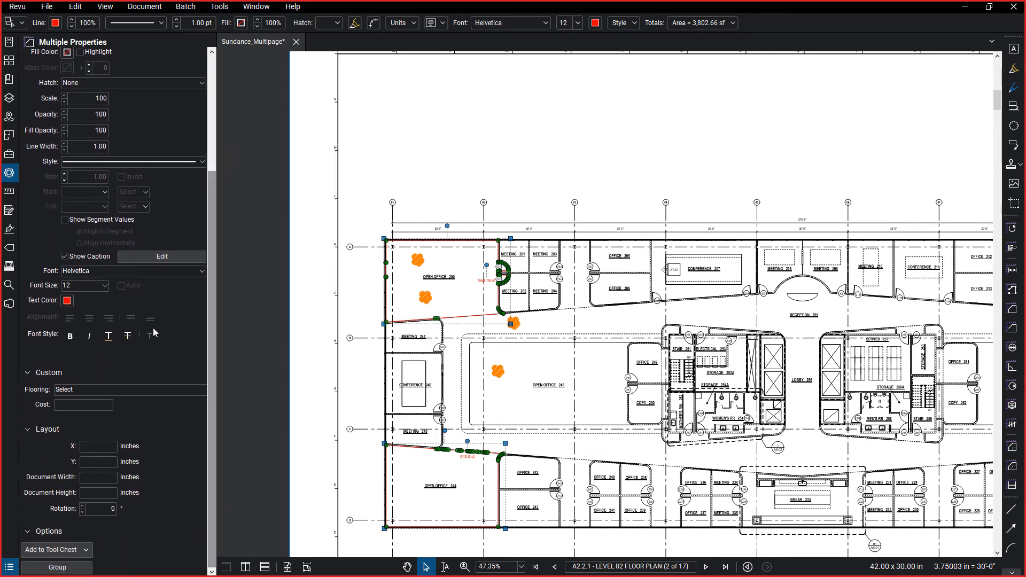
click(68, 397)
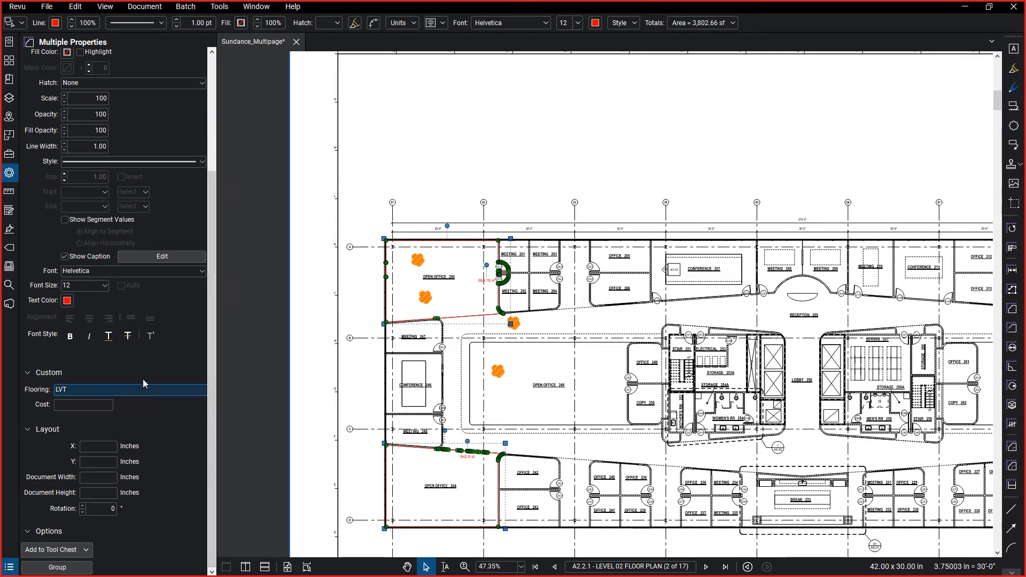
scroll(144, 377, up, 2)
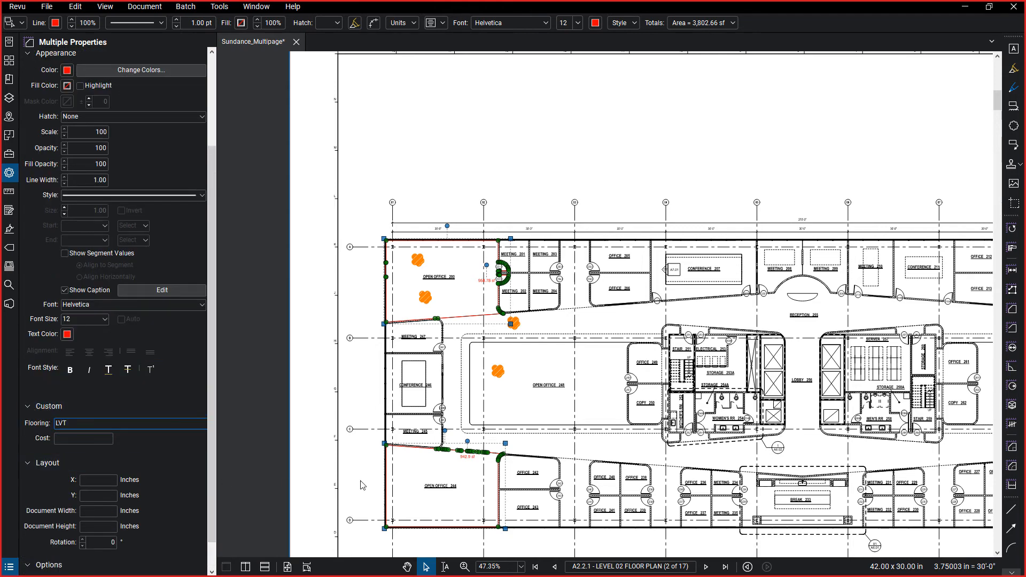
click(9, 567)
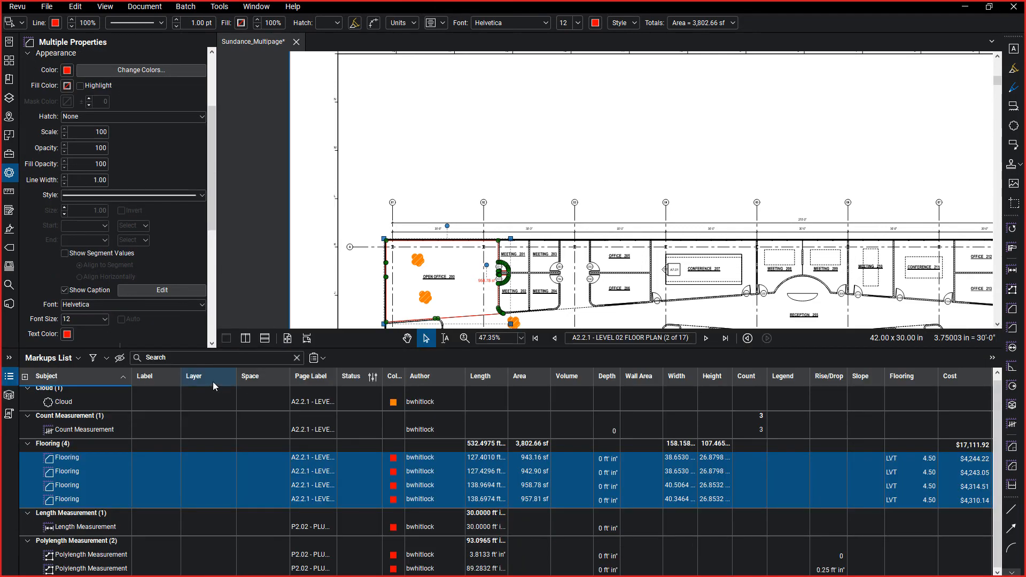
Close the measurement properties, examine the Flooring and Cost columns for the four Flooring measurements, and hide the Markups List.
click(12, 173)
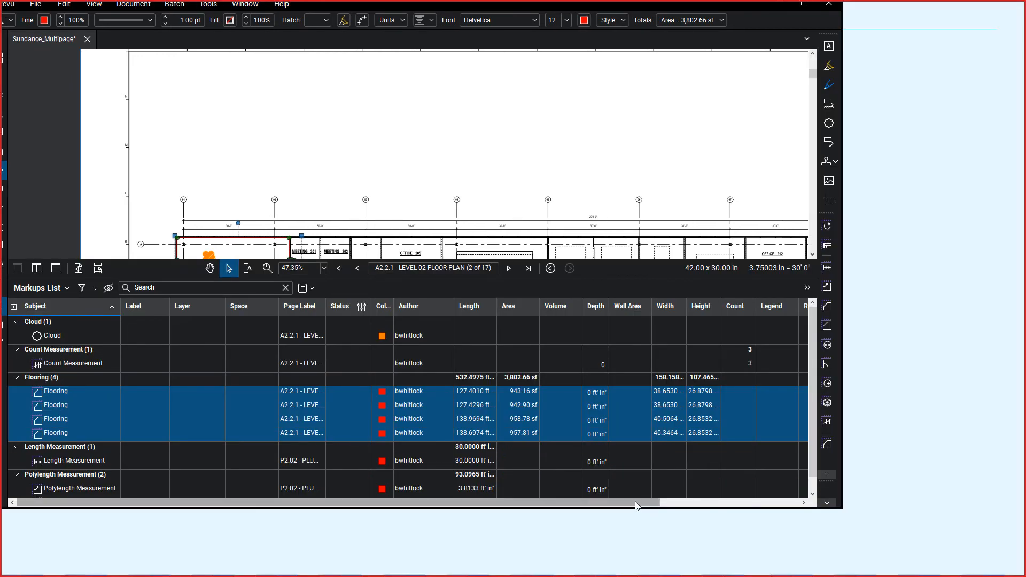
drag(637, 503, 852, 395)
click(804, 3)
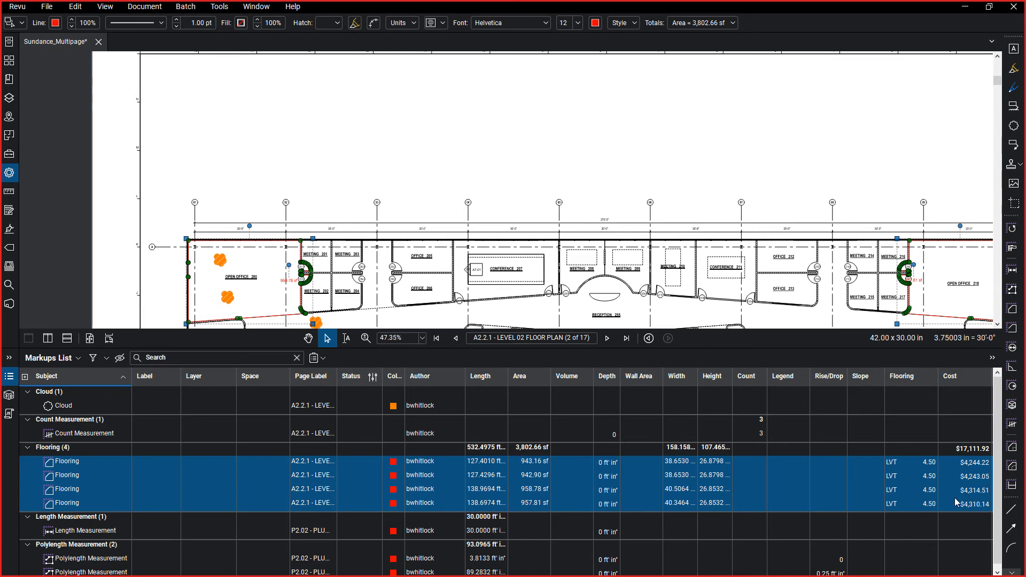
click(11, 376)
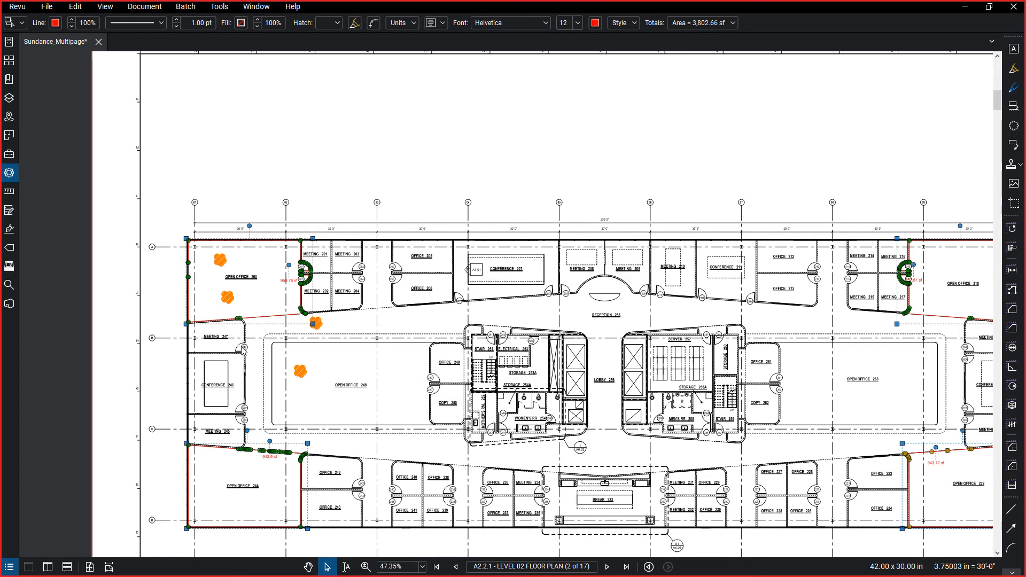
click(9, 191)
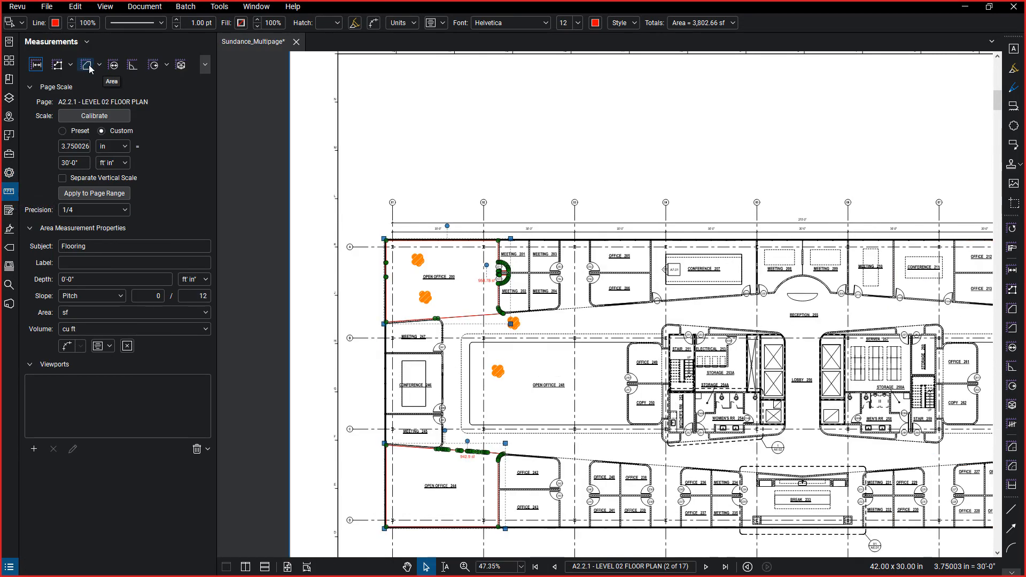
click(181, 65)
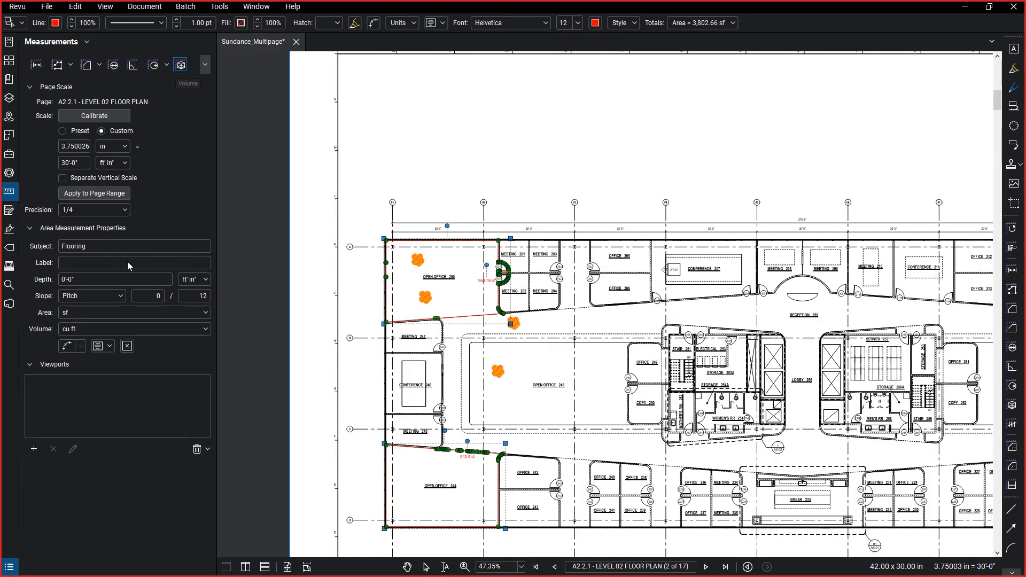
key(Left)
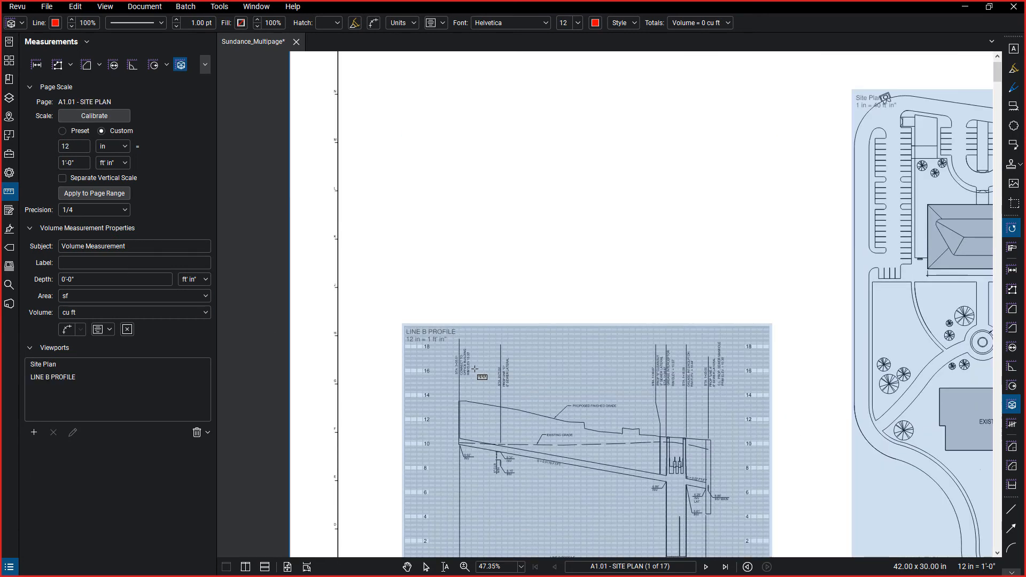
click(9, 60)
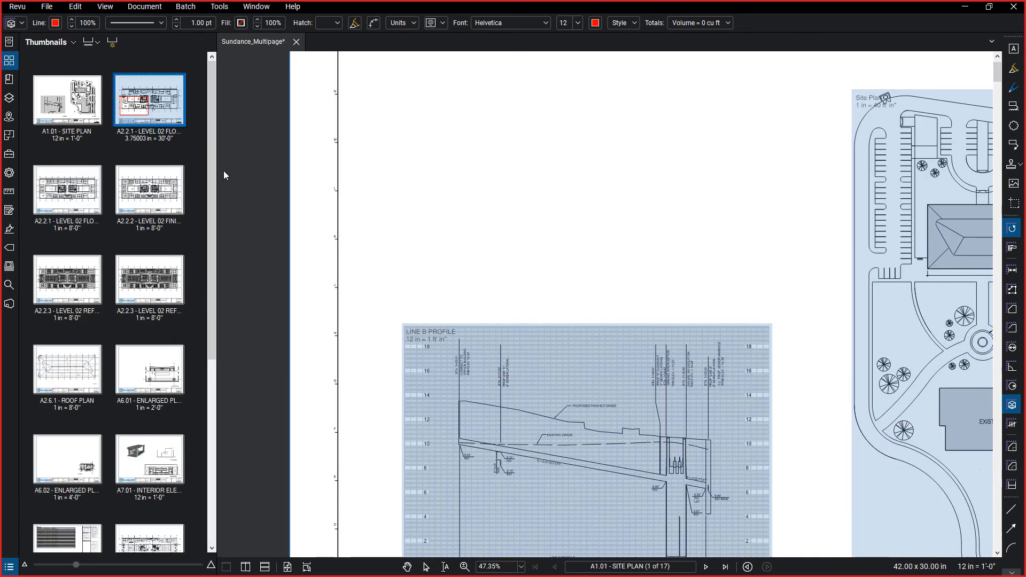
click(145, 126)
Set up a volume measurement for Conference 246 on the Level 02 floor plan with a depth of 10 feet, in cubic feet.
click(10, 195)
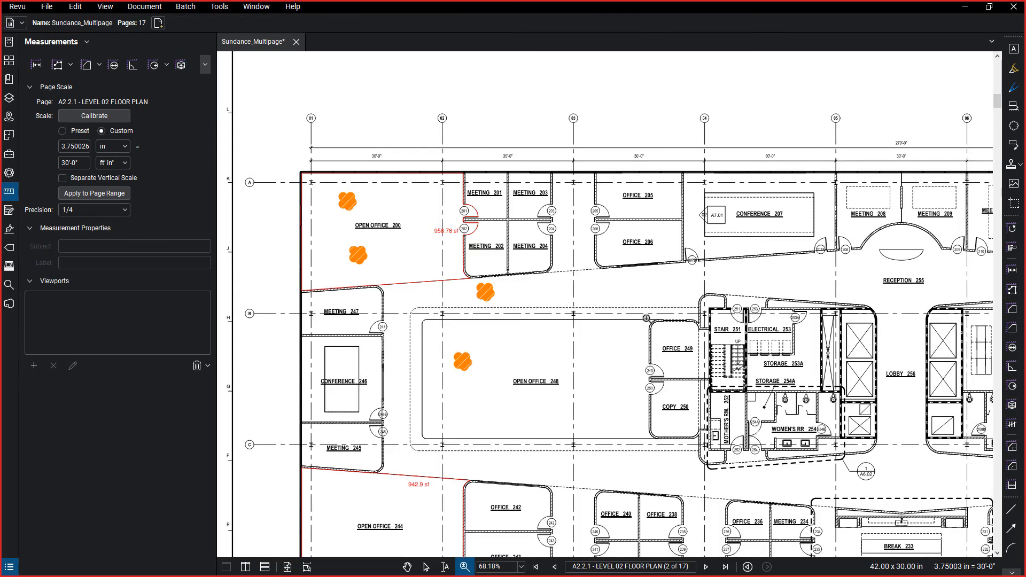
drag(574, 386, 630, 250)
scroll(367, 206, up, 5)
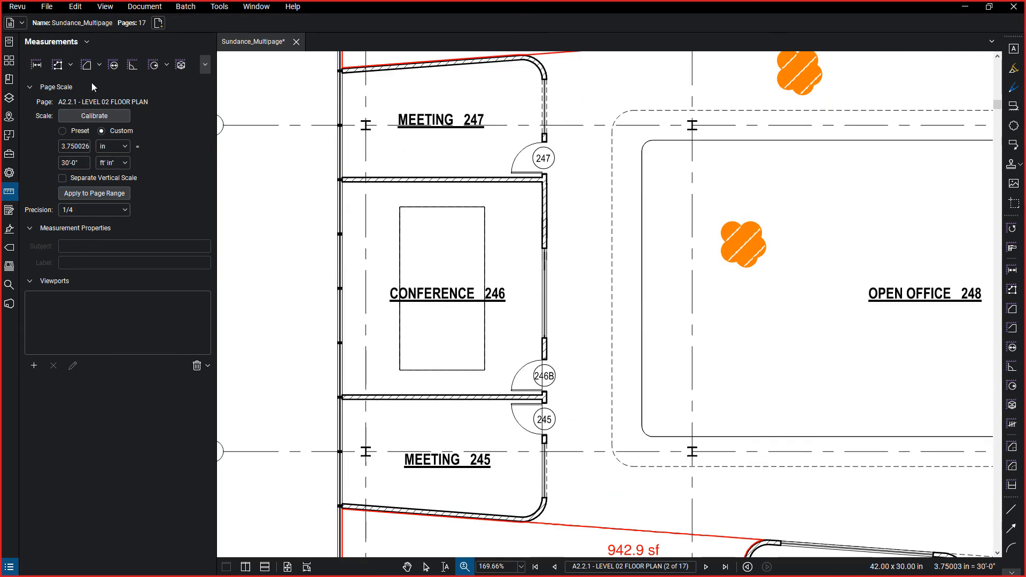
click(181, 65)
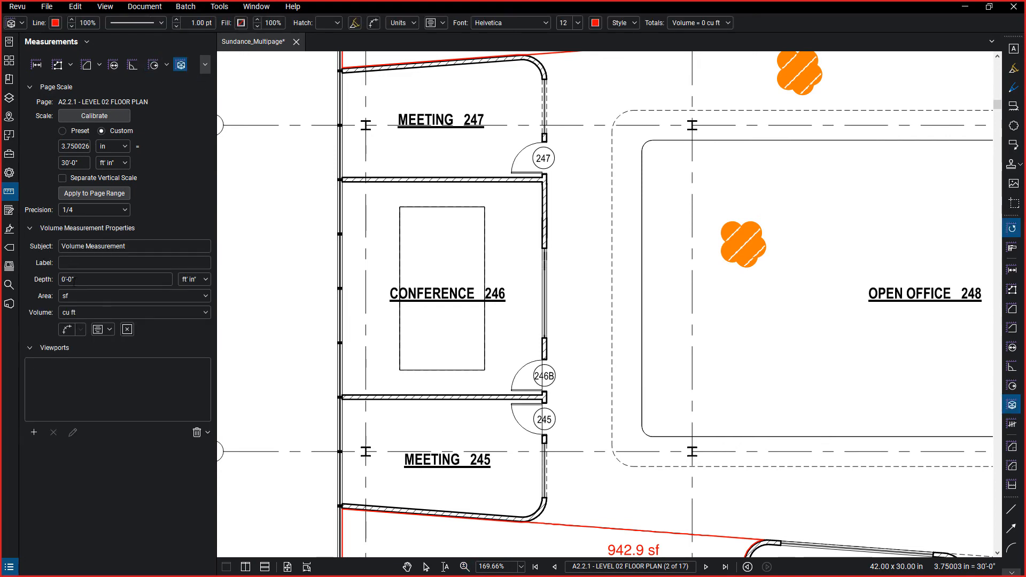
click(95, 283)
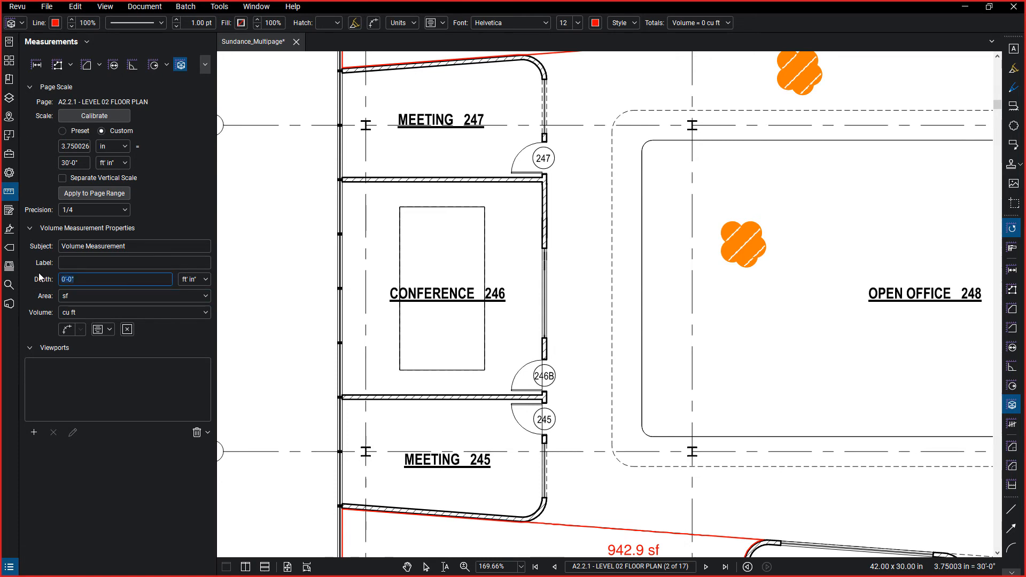
text(10)
click(95, 314)
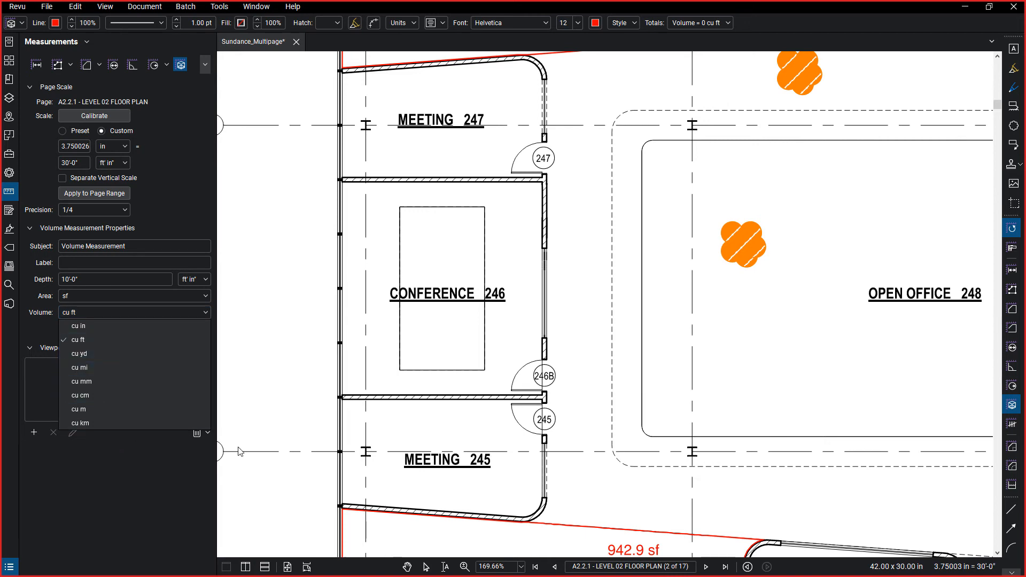
click(259, 265)
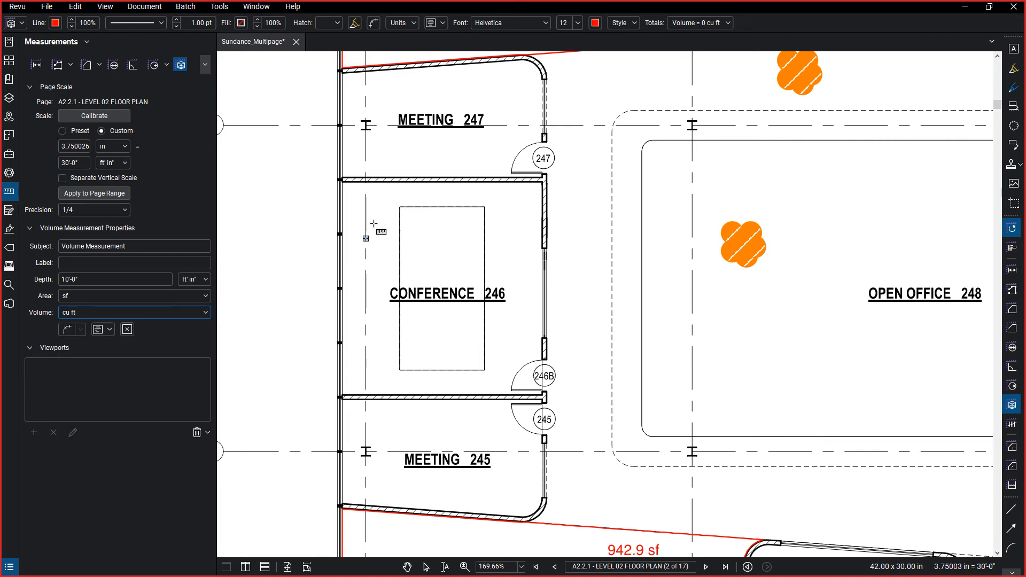
Draw a rectangular volume measurement of about 18 by 20 feet along the inner walls of Conference 246.
mouse_move(344, 183)
mouse_down()
mouse_move(536, 369)
mouse_move(534, 391)
mouse_move(544, 397)
mouse_up()
scroll(429, 295, up, 5)
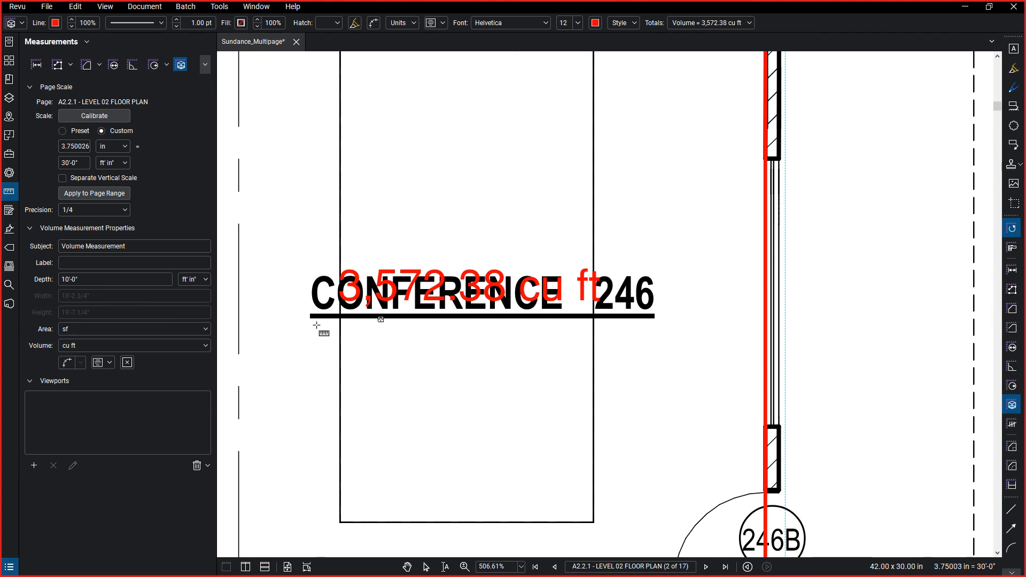
key(Escape)
Give the Conference 246 volume measurement a white fill that covers the room label behind its caption.
click(768, 177)
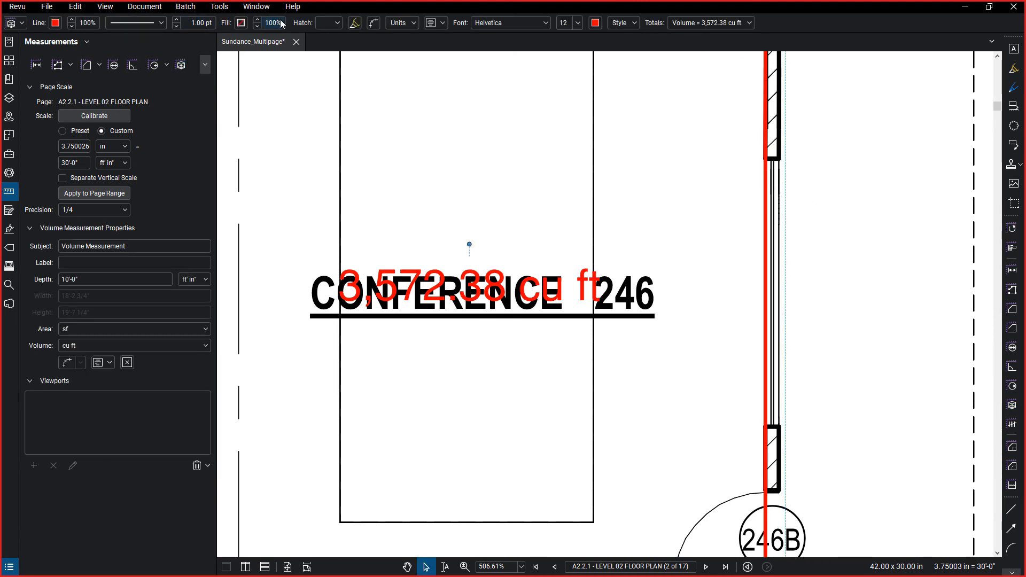
click(240, 26)
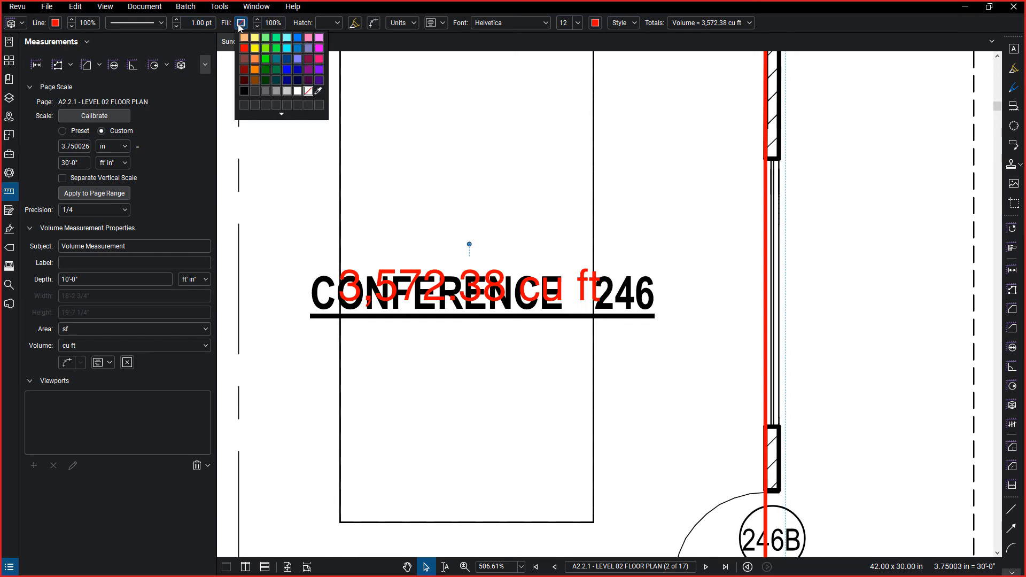
click(315, 89)
scroll(499, 220, down, 4)
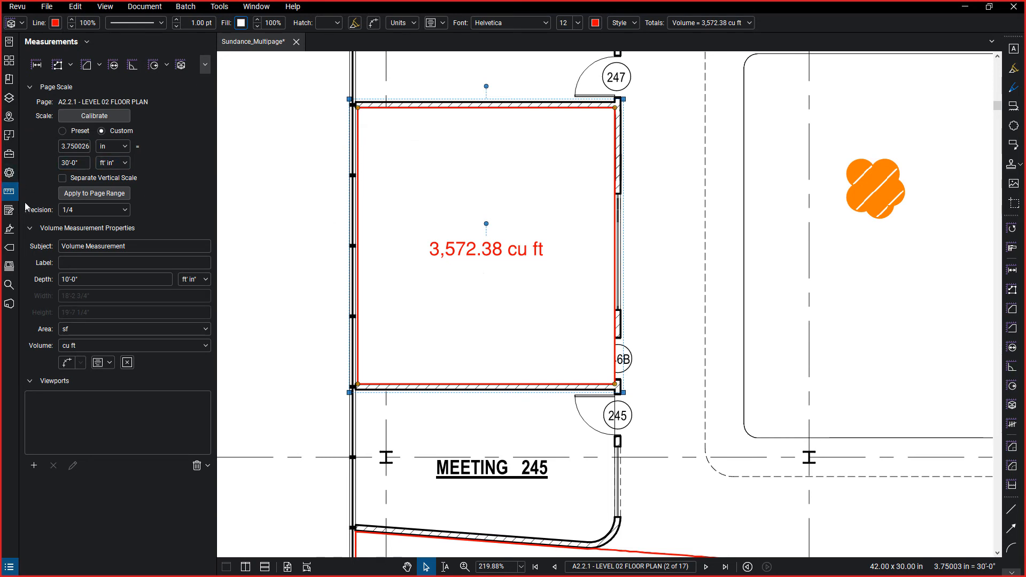
Expand the Recent Tools set in the Tool Chest and examine its options.
click(9, 194)
click(9, 154)
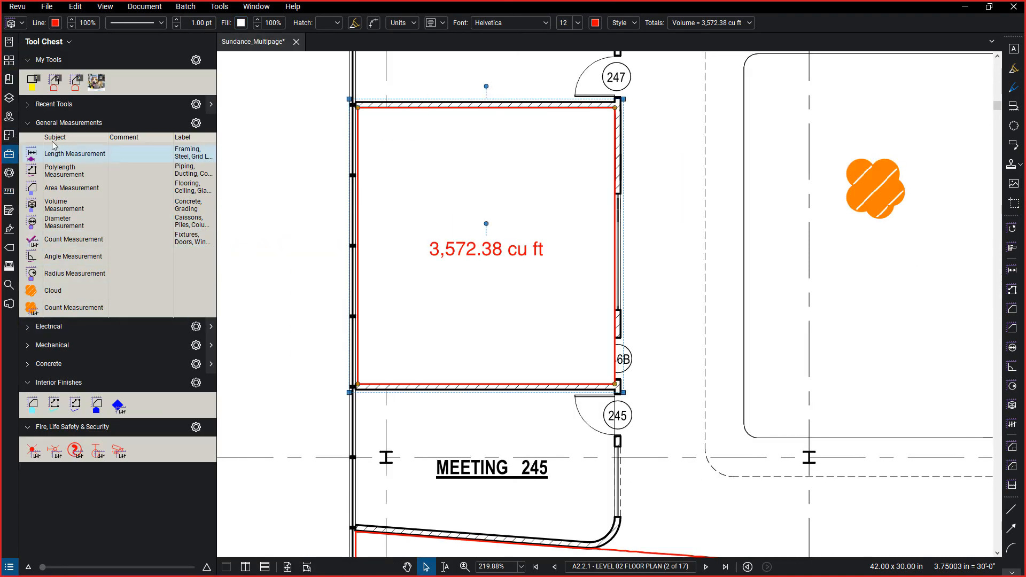
click(29, 104)
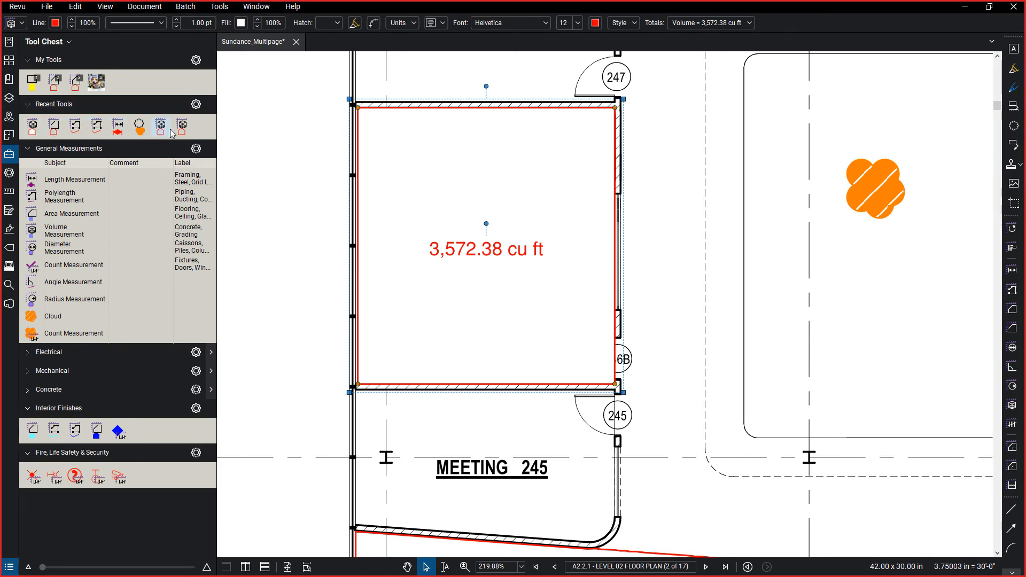
click(197, 105)
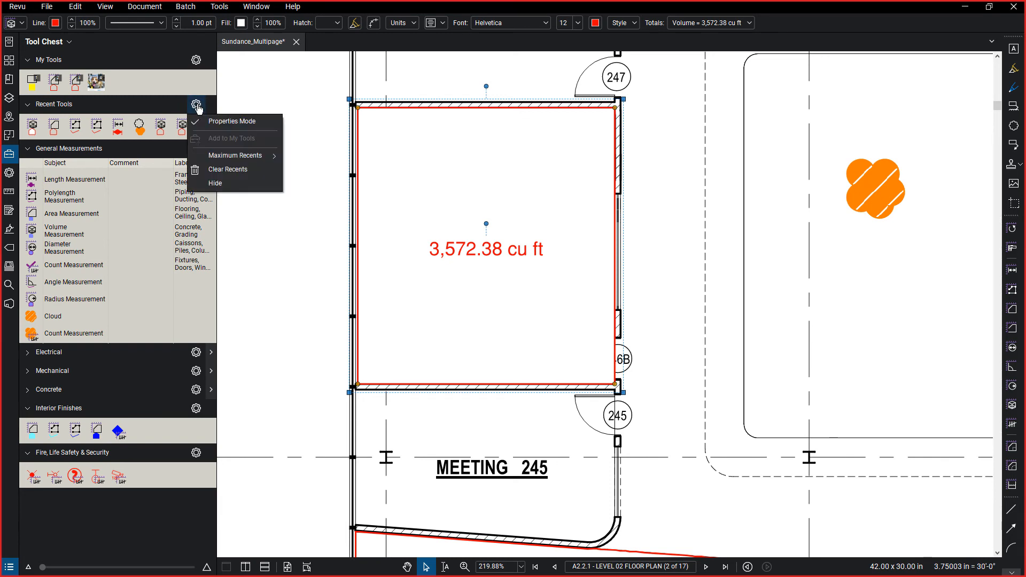
Examine the options of the recent volume tool, including Add Properties to My Tools, and hide the Tool Chest.
click(40, 127)
right_click(36, 126)
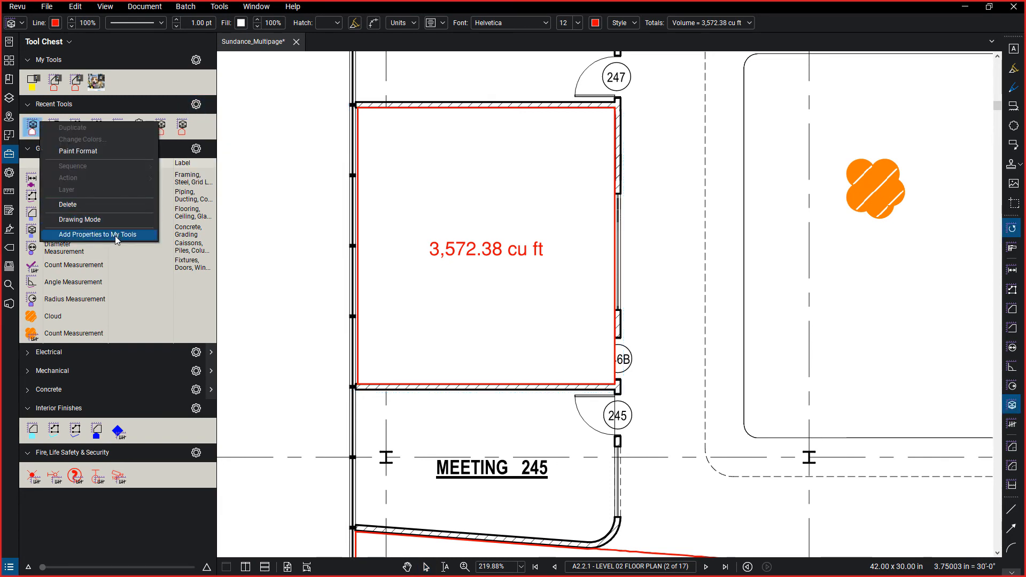
click(29, 126)
mouse_move(29, 125)
mouse_down()
mouse_move(59, 257)
mouse_move(57, 451)
mouse_move(174, 475)
mouse_move(170, 437)
mouse_move(145, 434)
mouse_move(52, 144)
mouse_move(32, 127)
mouse_up()
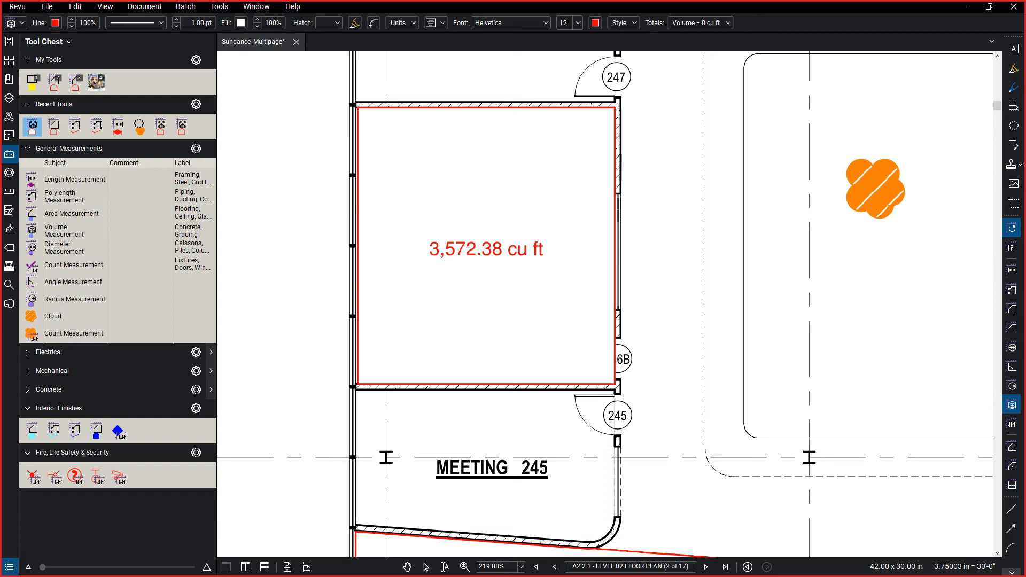
key(alt+x)
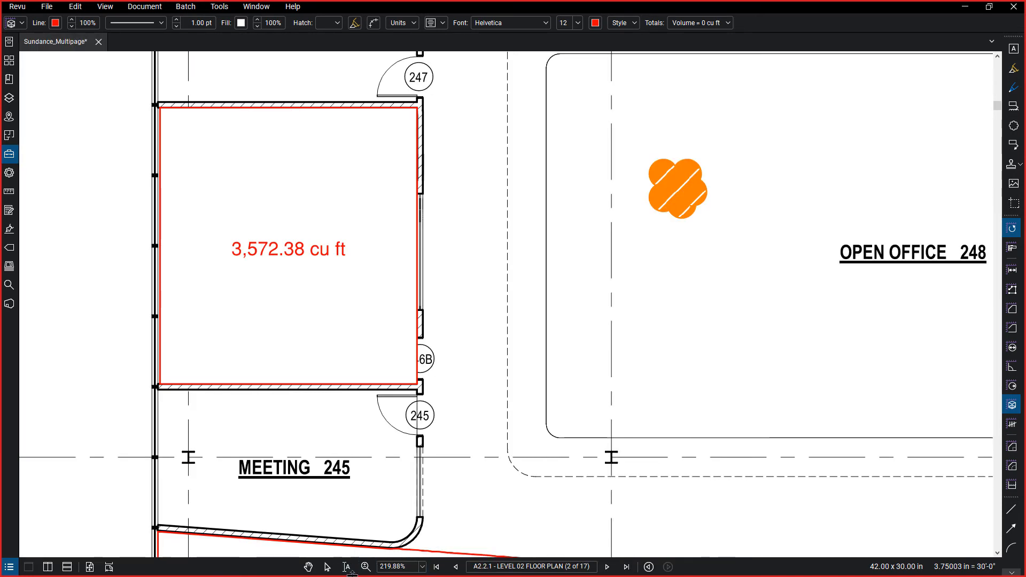
Show the Markups List and start a PDF Summary of its markups.
click(12, 568)
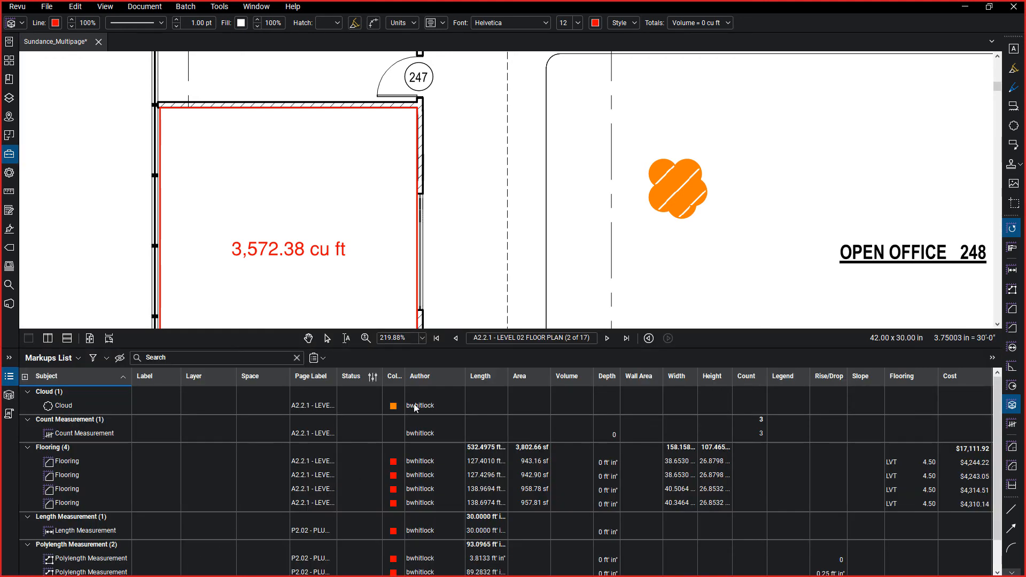
click(322, 359)
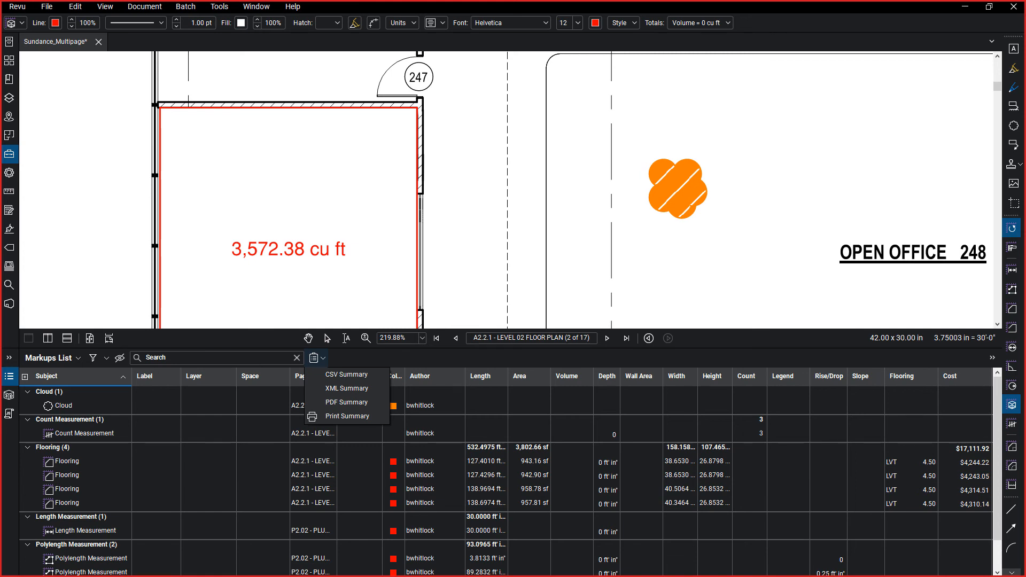
click(347, 402)
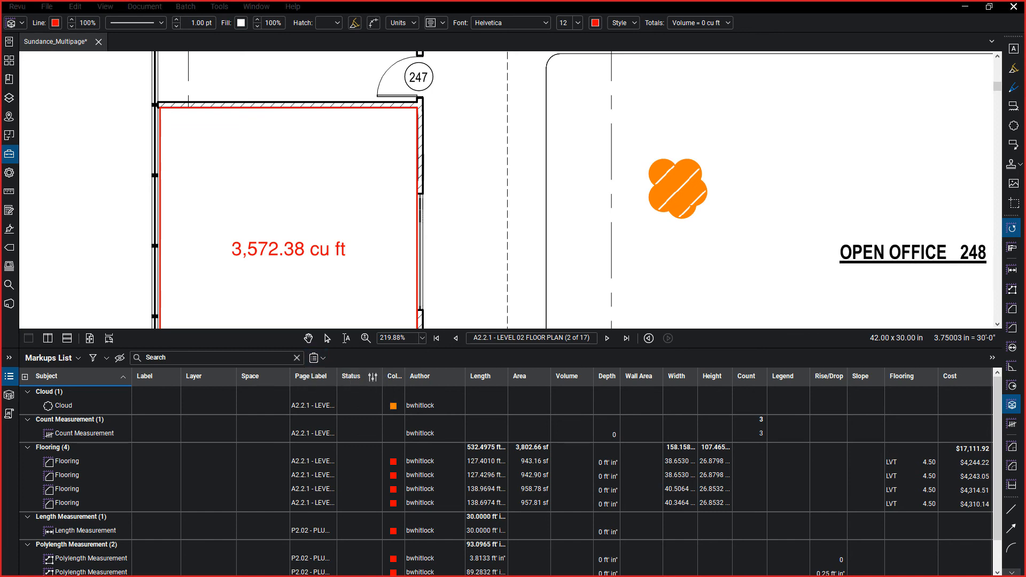